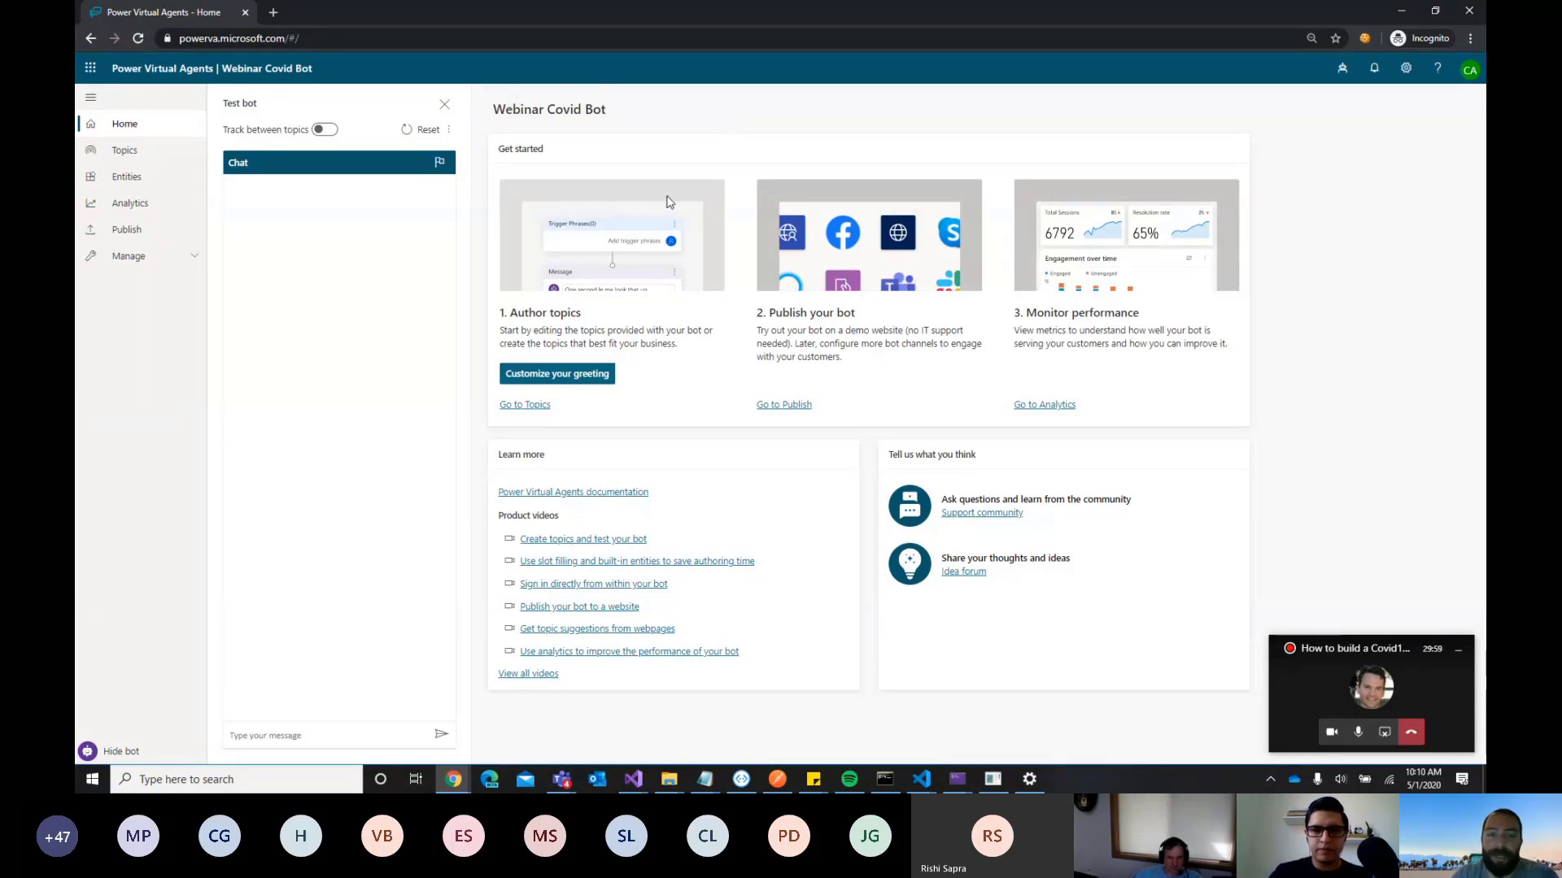
Check the list of available bots and open the topics of Webinar Covid Bot
{"action": "left_click", "coordinate": [1342, 67]}
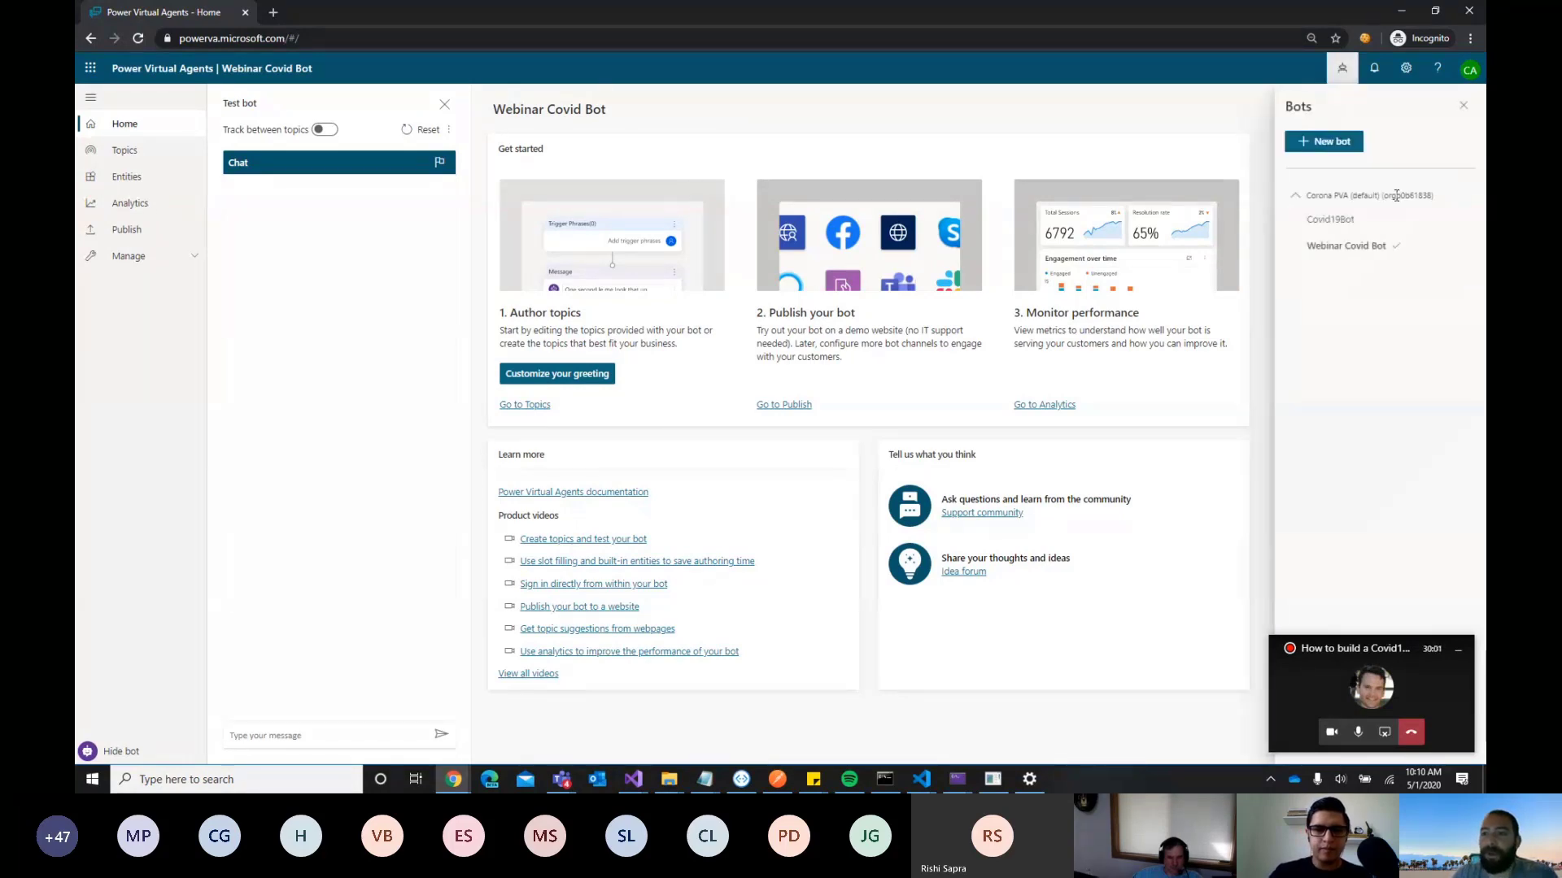
{"action": "left_click", "coordinate": [1343, 68]}
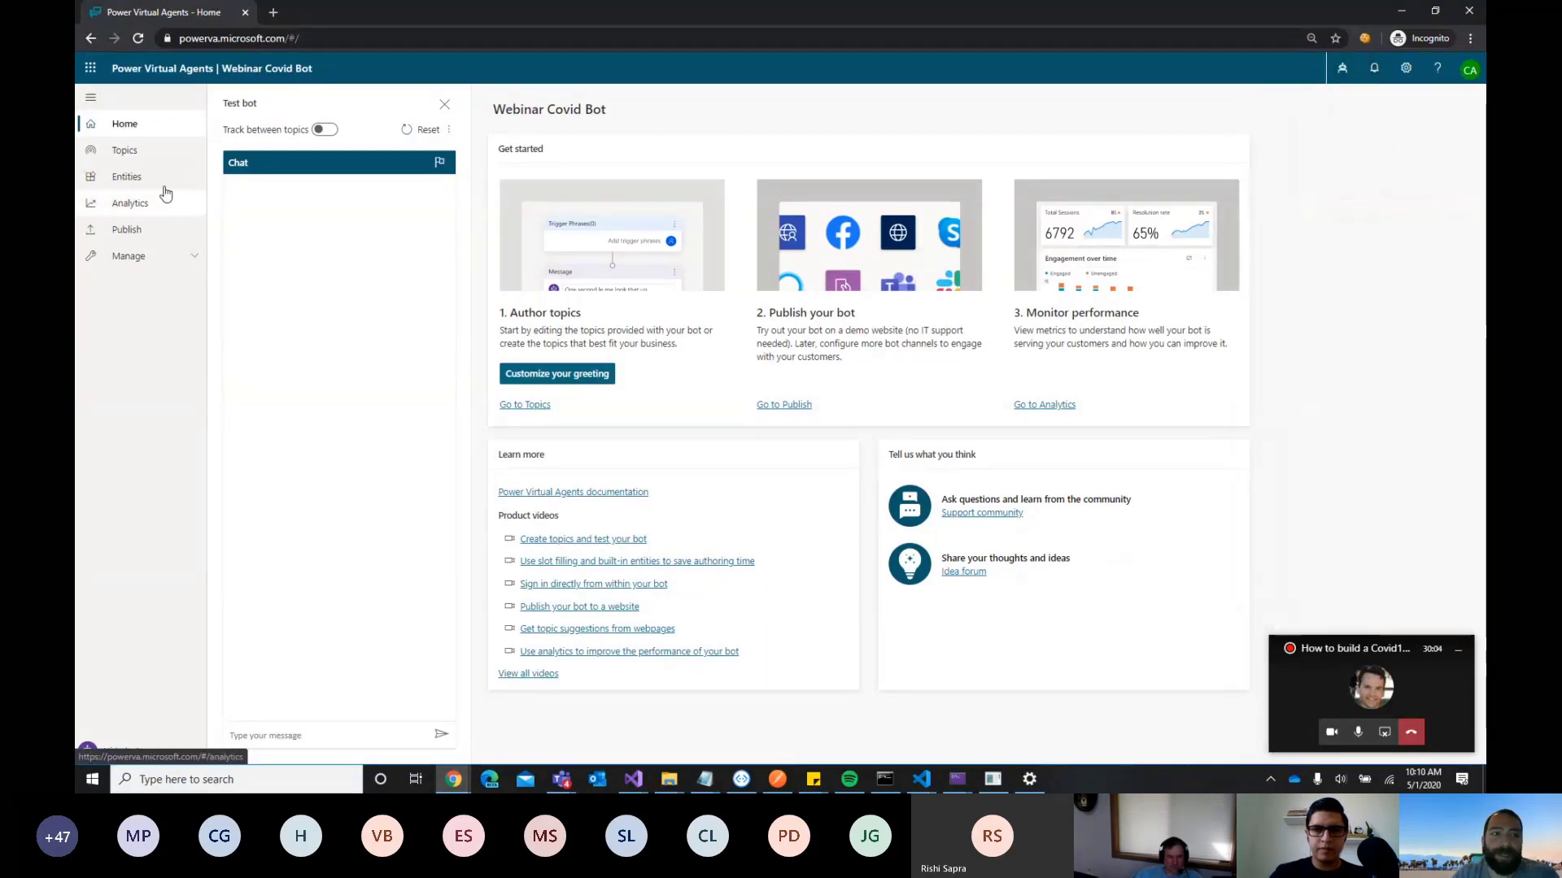
{"action": "left_click", "coordinate": [139, 152]}
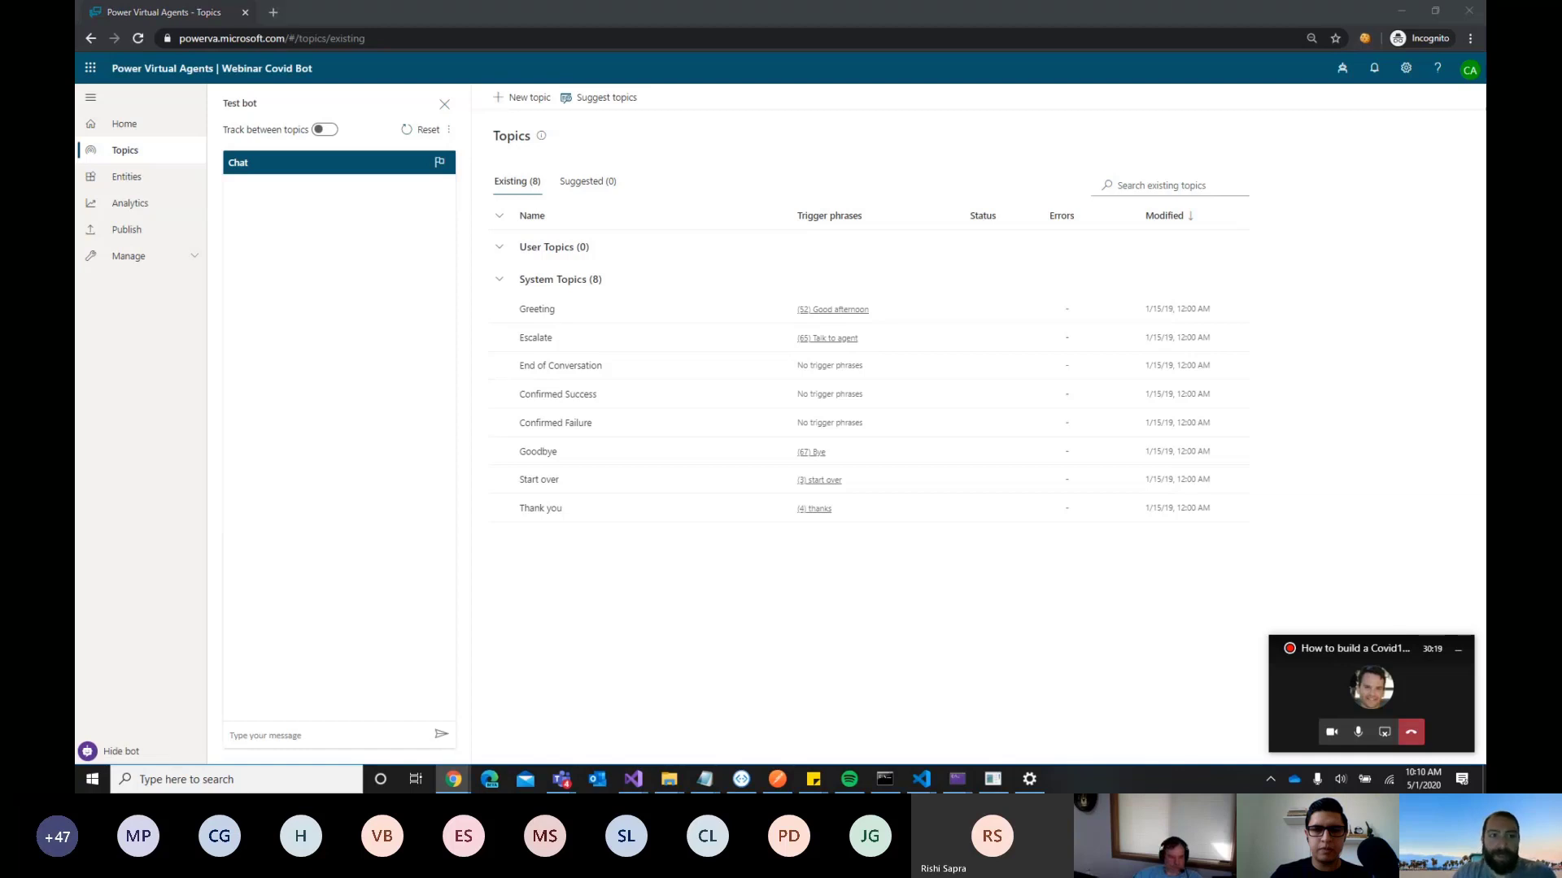
Load the page who.int/news-room/q-a-detail/q-a-on-covid-19-and-masks in a new browser tab
{"action": "left_click", "coordinate": [273, 12]}
{"action": "type", "text": "who.int/news-room/q-a-detail/q-a-on-covid-19-and-masks"}
{"action": "key", "text": "Return"}
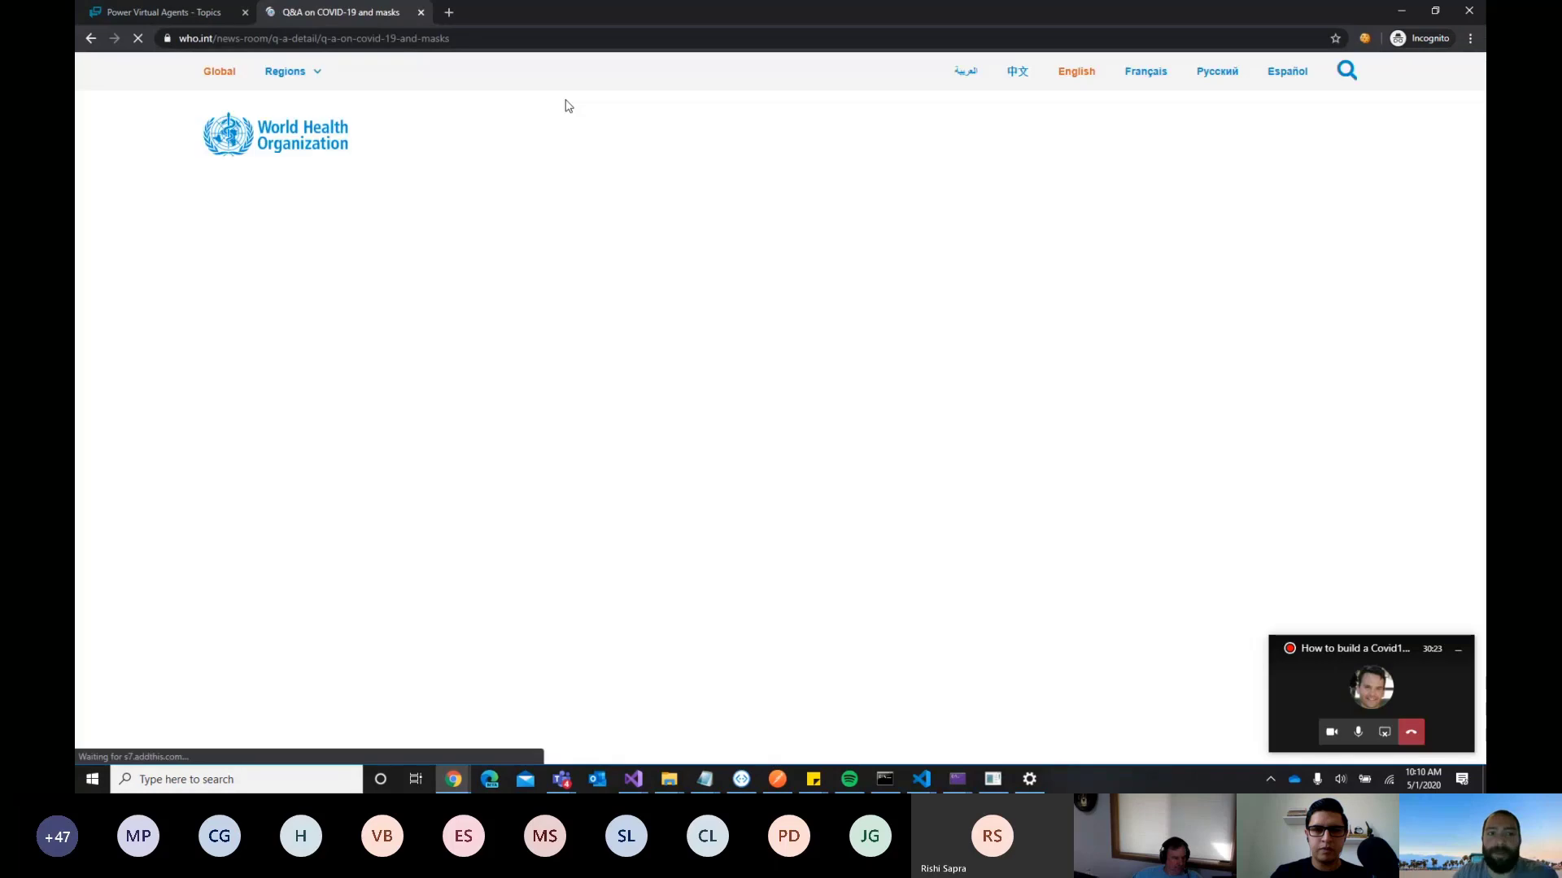
Examine the WHO answers about its view on masks, non-medical masks in the community and the use of gloves
{"action": "scroll", "coordinate": [429, 360], "scroll_direction": "down", "scroll_amount": 3}
{"action": "scroll", "coordinate": [422, 371], "scroll_direction": "up", "scroll_amount": 1}
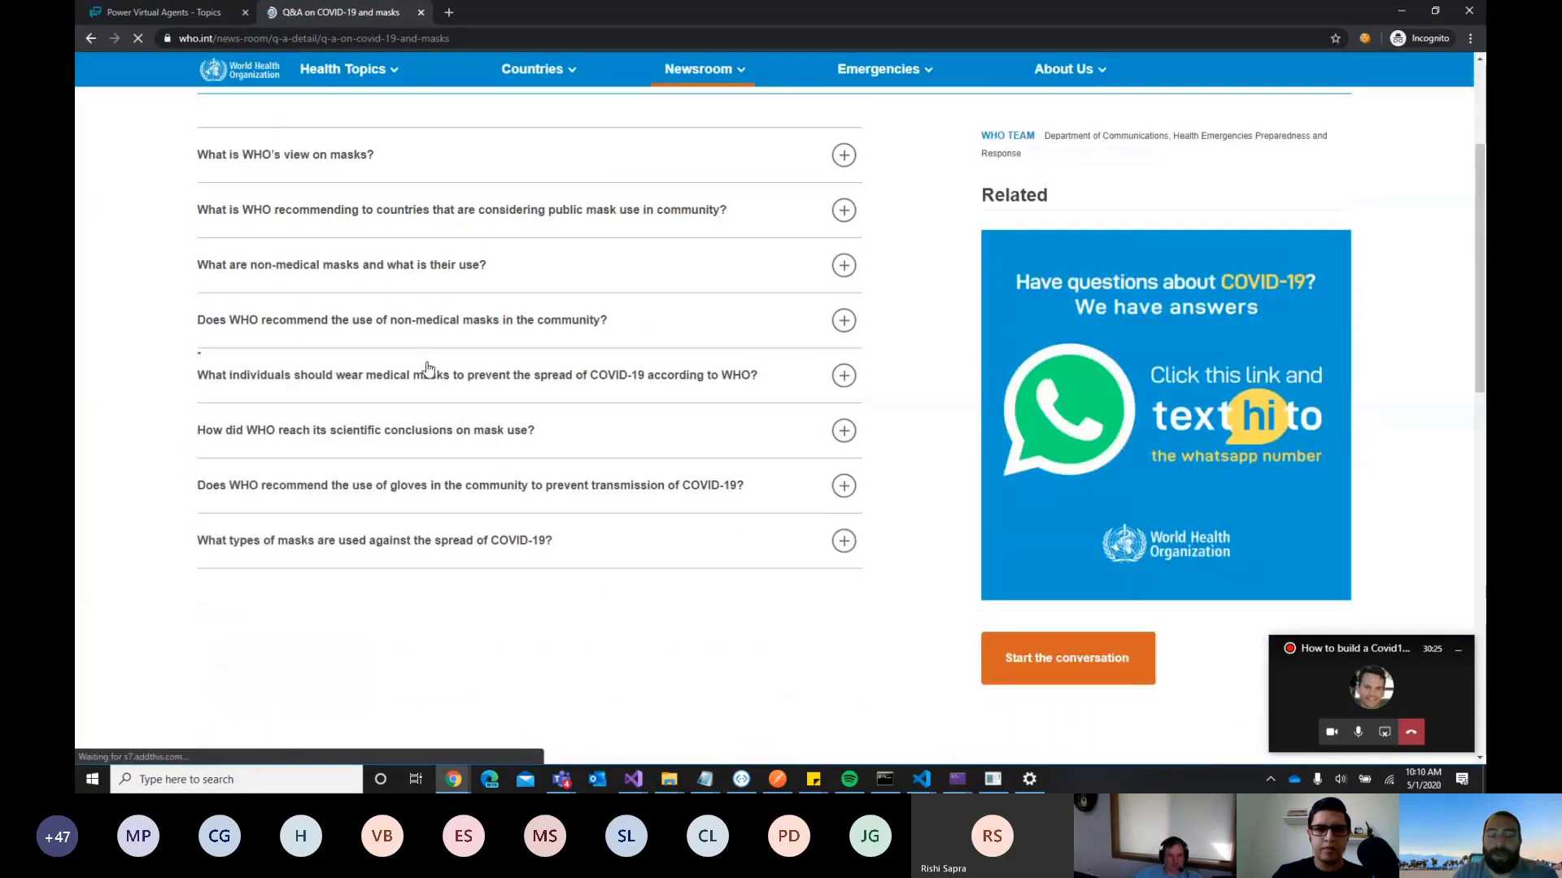
{"action": "scroll", "coordinate": [578, 398], "scroll_direction": "up", "scroll_amount": 2}
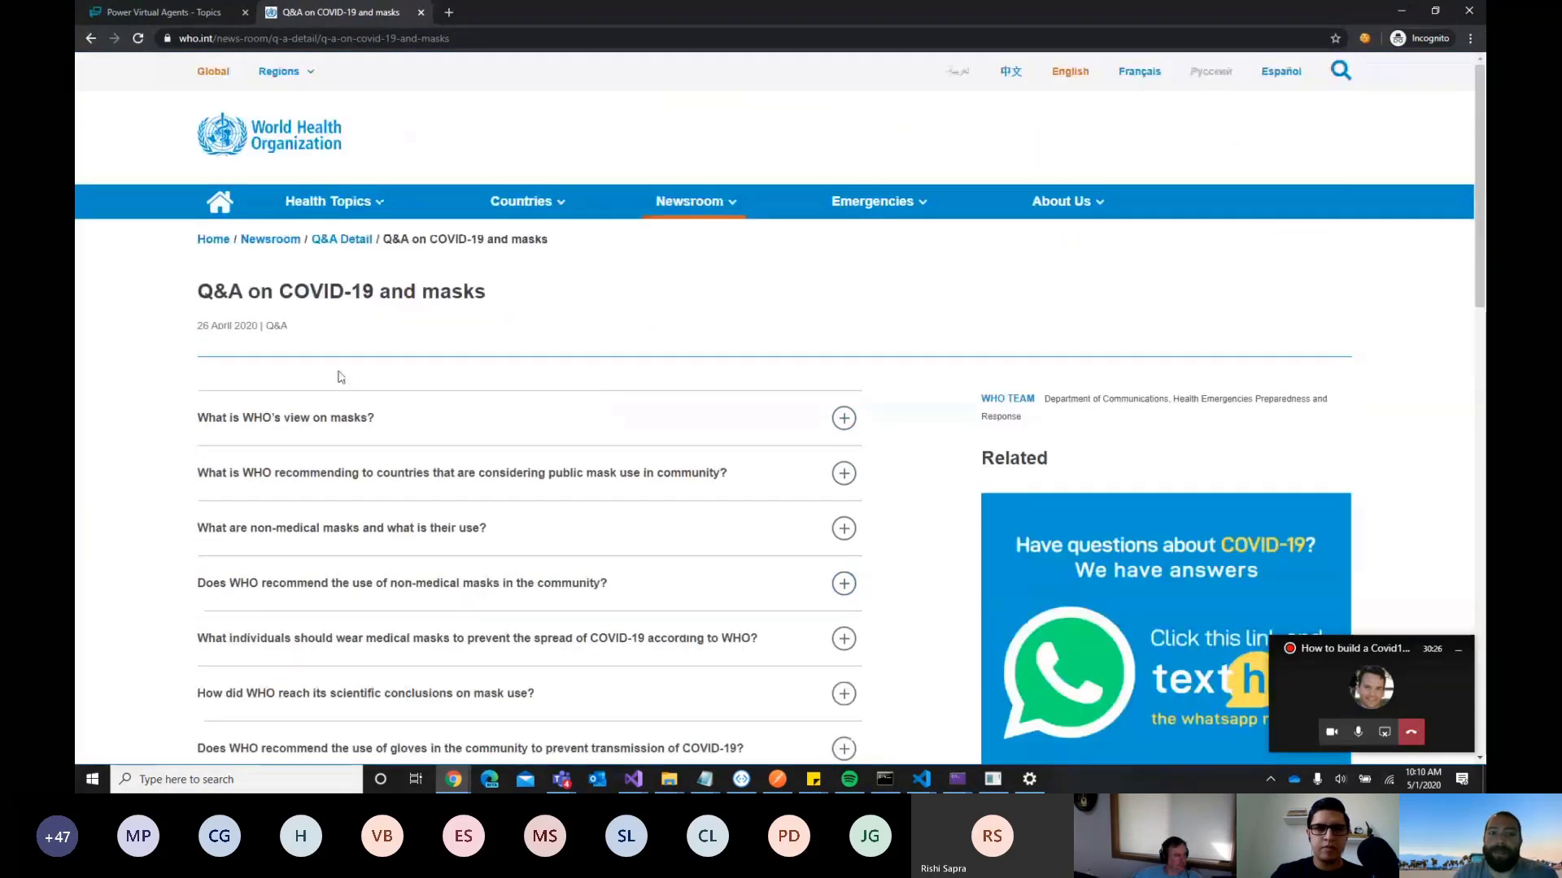
{"action": "left_click", "coordinate": [345, 427]}
{"action": "scroll", "coordinate": [419, 382], "scroll_direction": "down", "scroll_amount": 3}
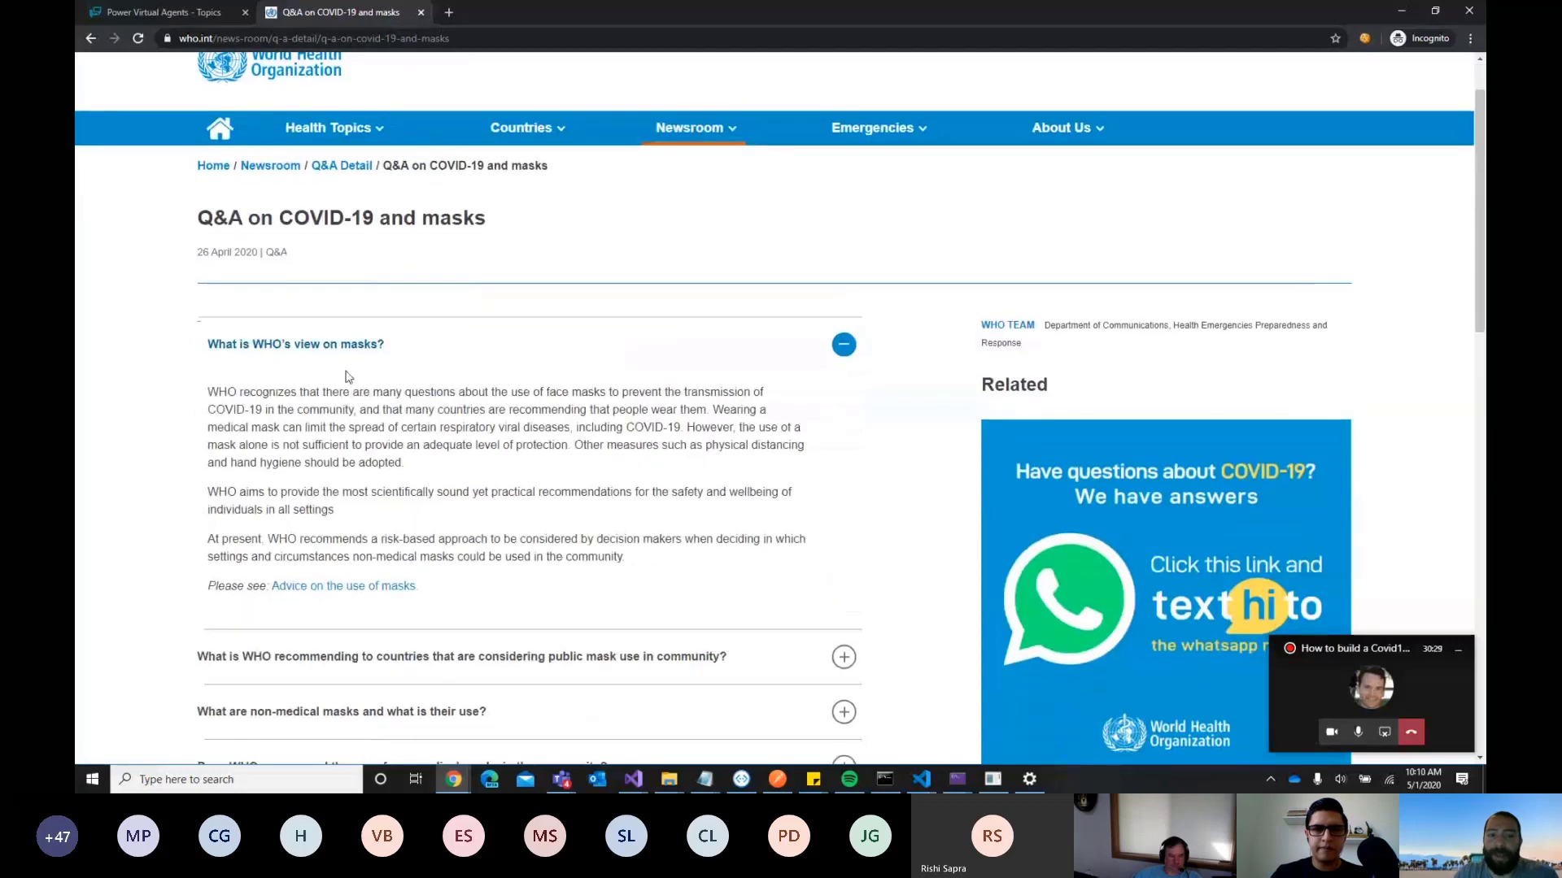
{"action": "scroll", "coordinate": [418, 455], "scroll_direction": "down", "scroll_amount": 1}
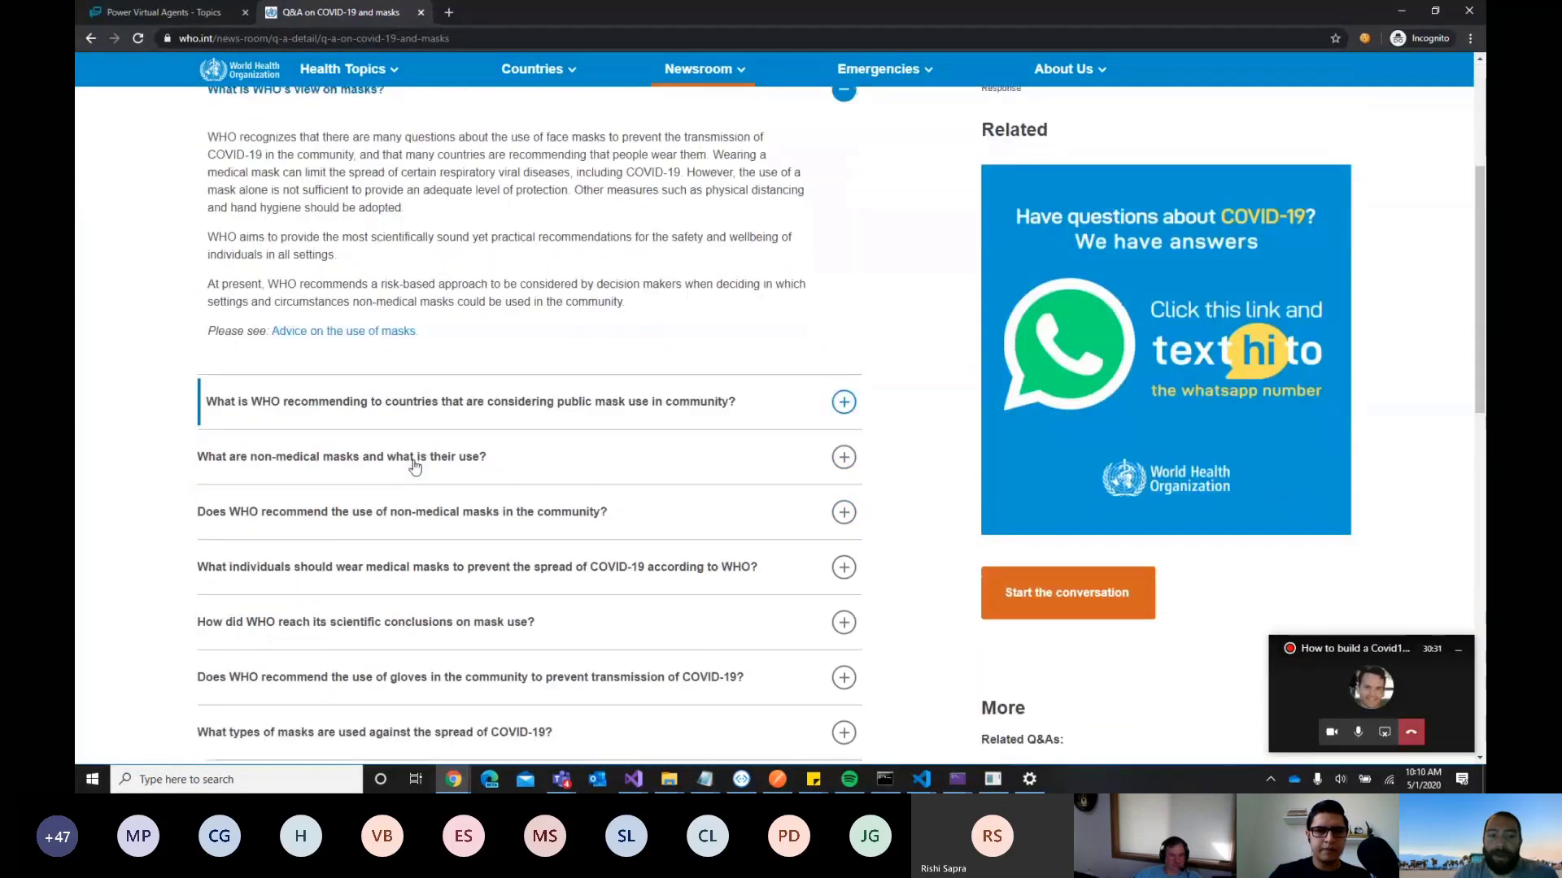
{"action": "left_click", "coordinate": [346, 520]}
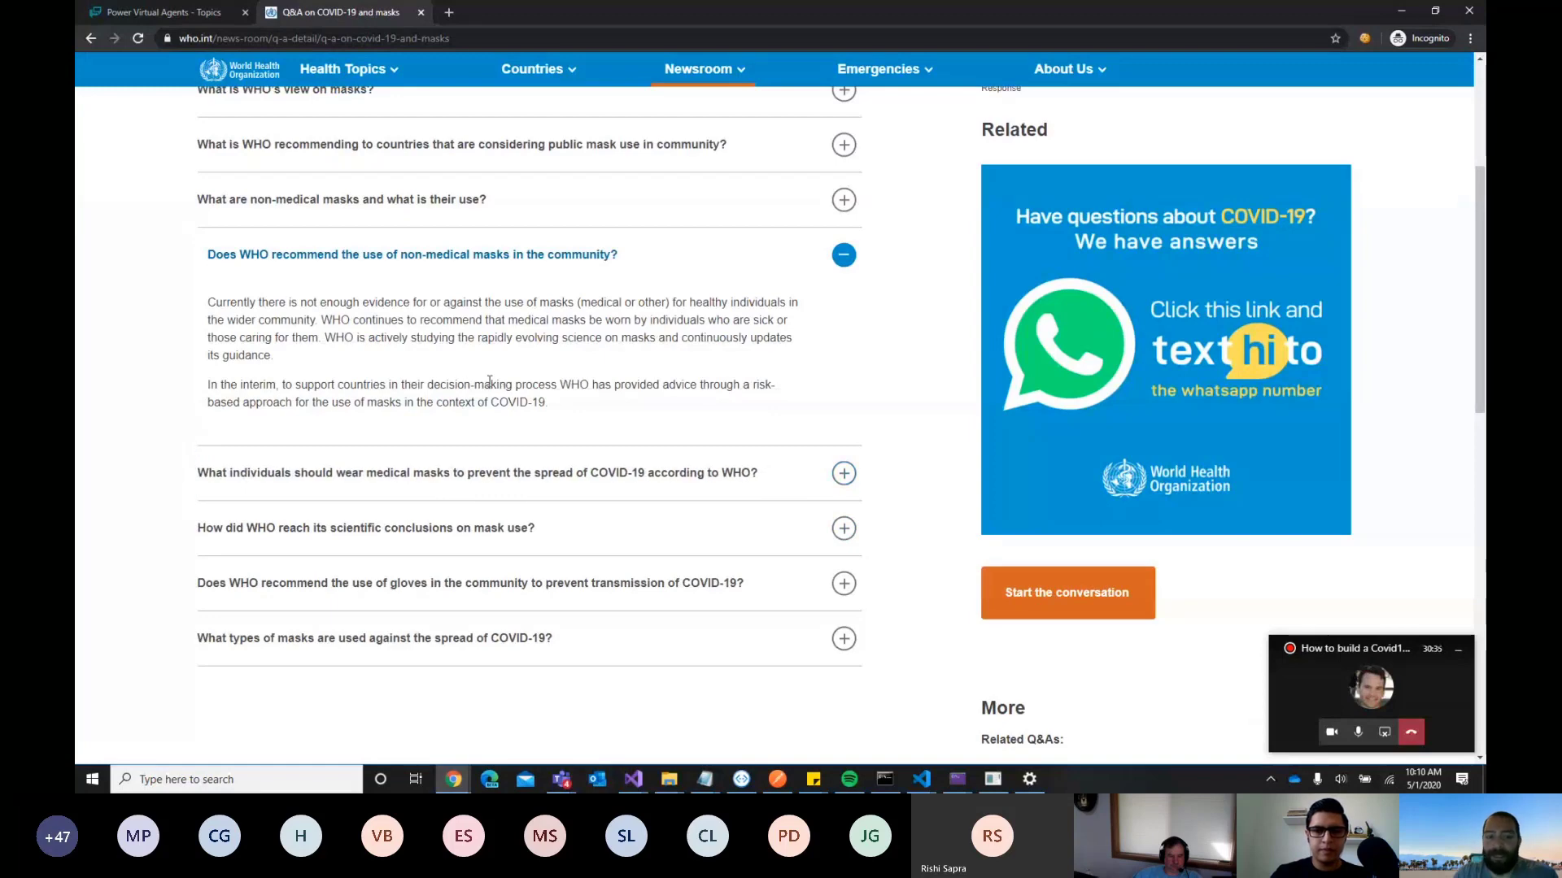
{"action": "left_click", "coordinate": [436, 583]}
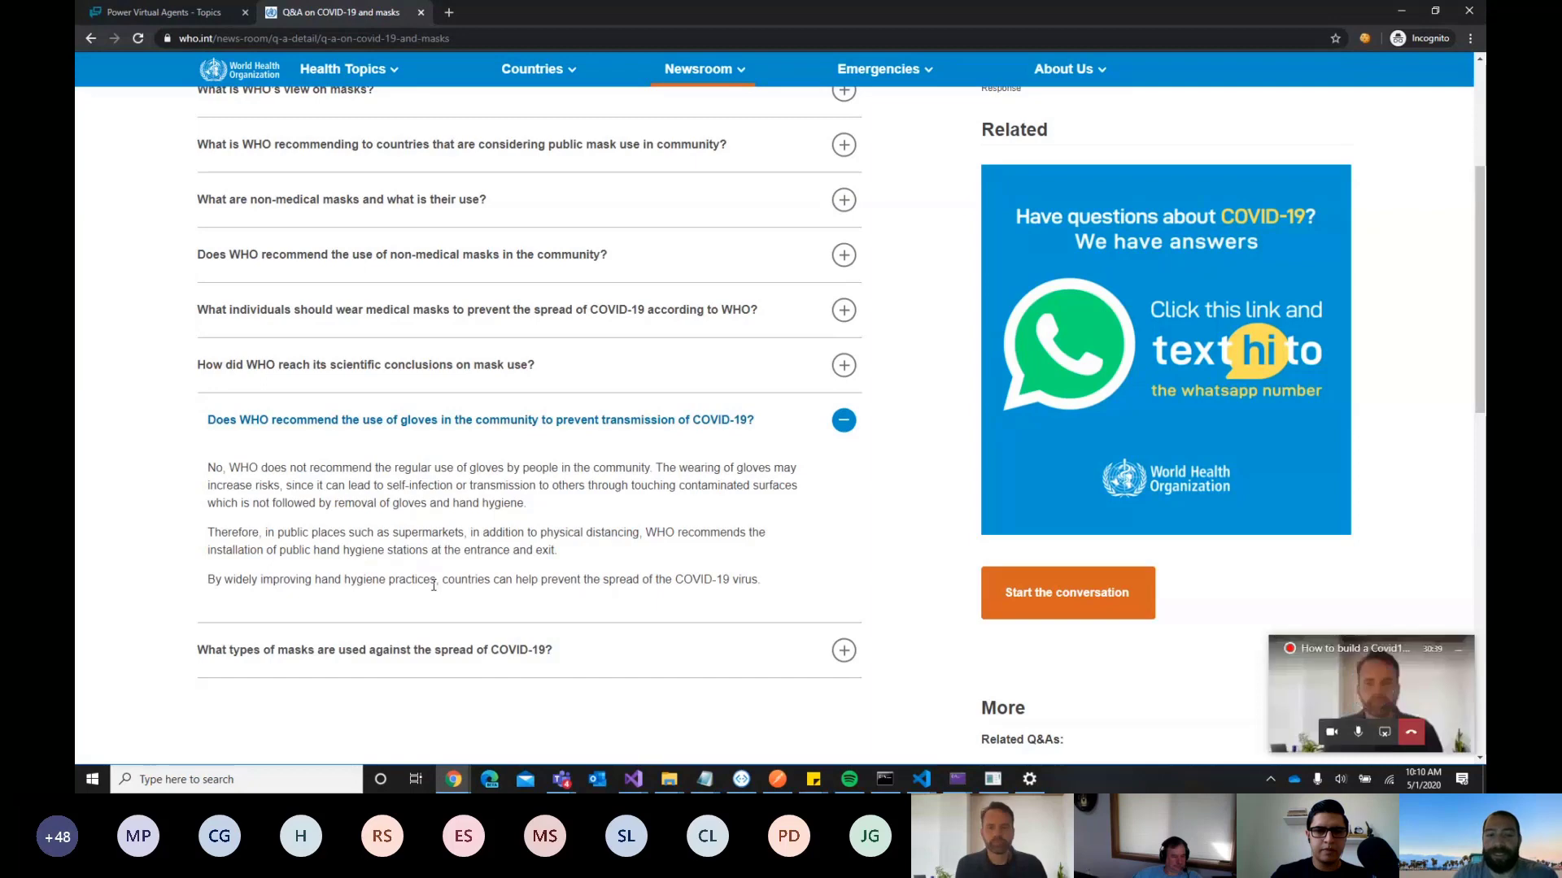
Copy the WHO masks Q&A link, add it as a webpage source for suggested topics in the bot, and start generating the suggestions
{"action": "scroll", "coordinate": [418, 563], "scroll_direction": "up", "scroll_amount": 4}
{"action": "left_click", "coordinate": [458, 42]}
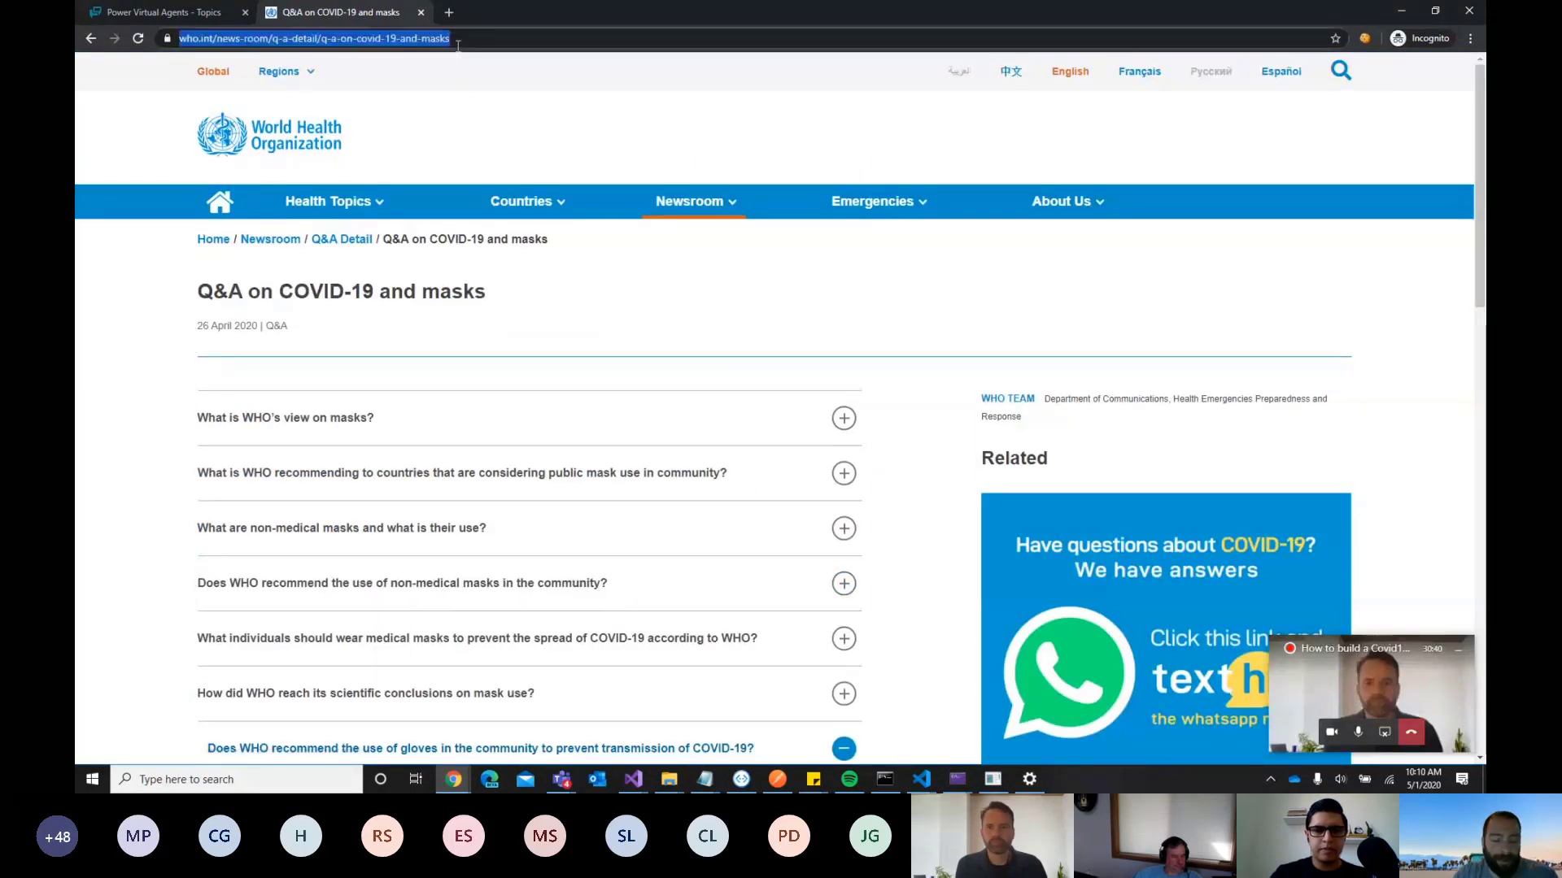
{"action": "left_click", "coordinate": [198, 13]}
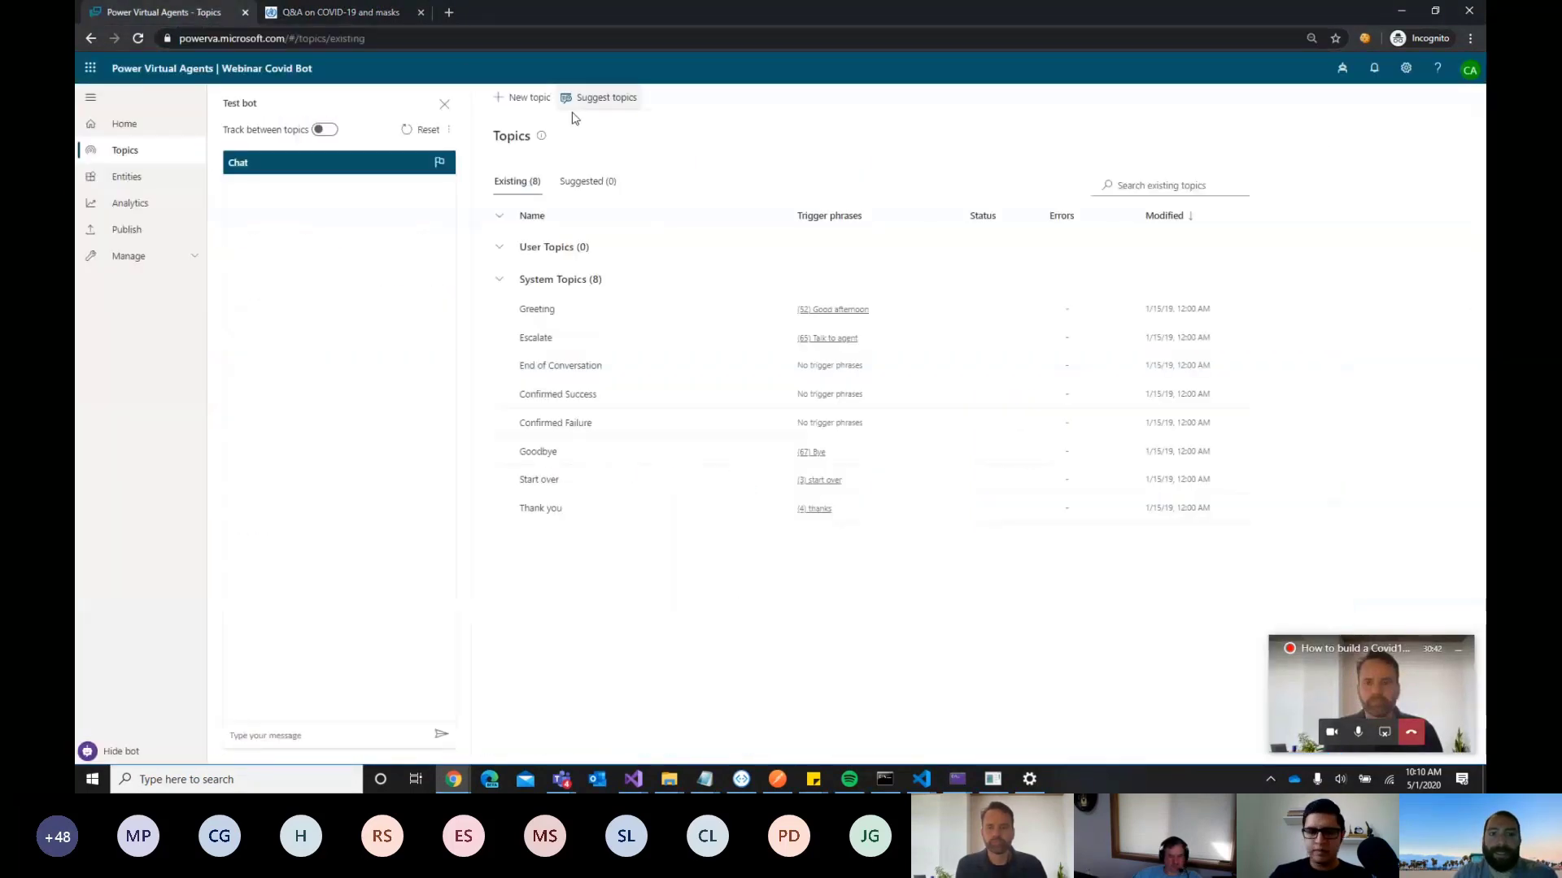
{"action": "left_click", "coordinate": [600, 99]}
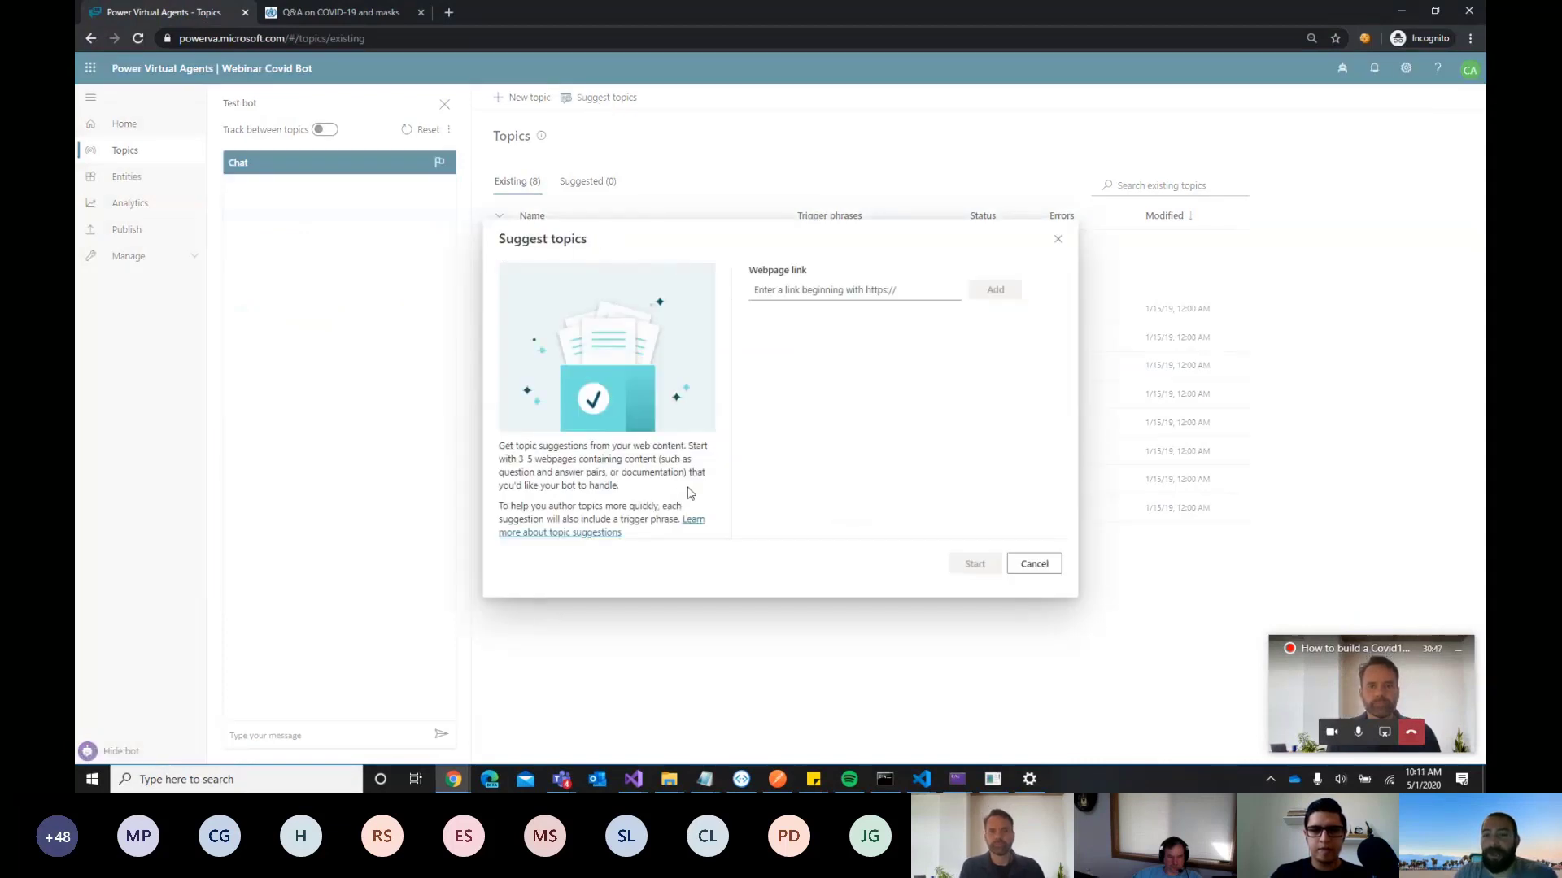
{"action": "left_click", "coordinate": [838, 291]}
{"action": "key", "text": "ctrl+v"}
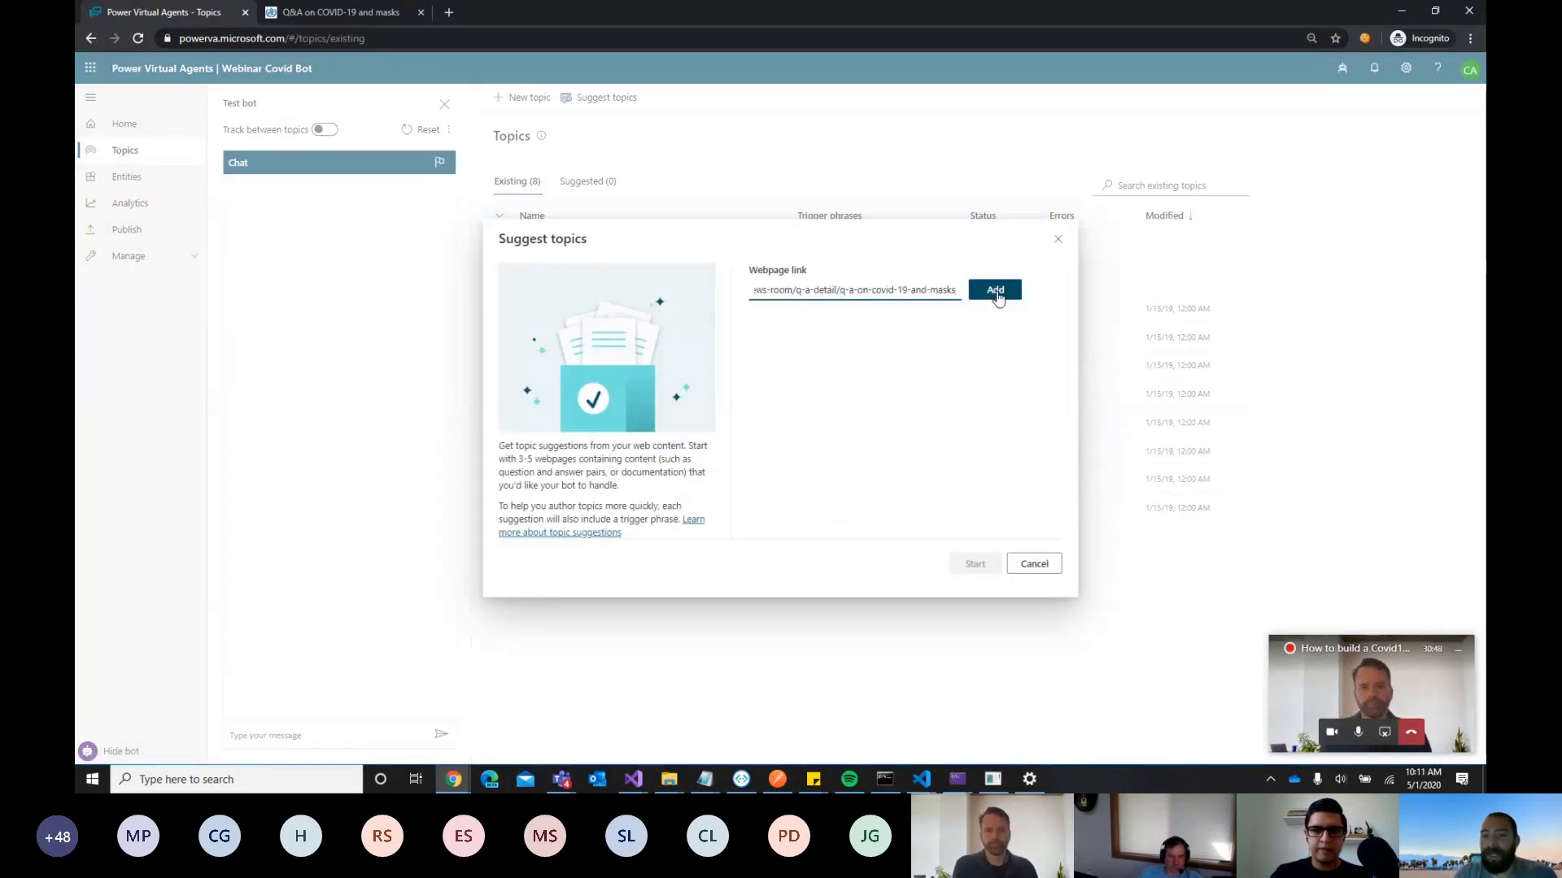
{"action": "left_click", "coordinate": [996, 290]}
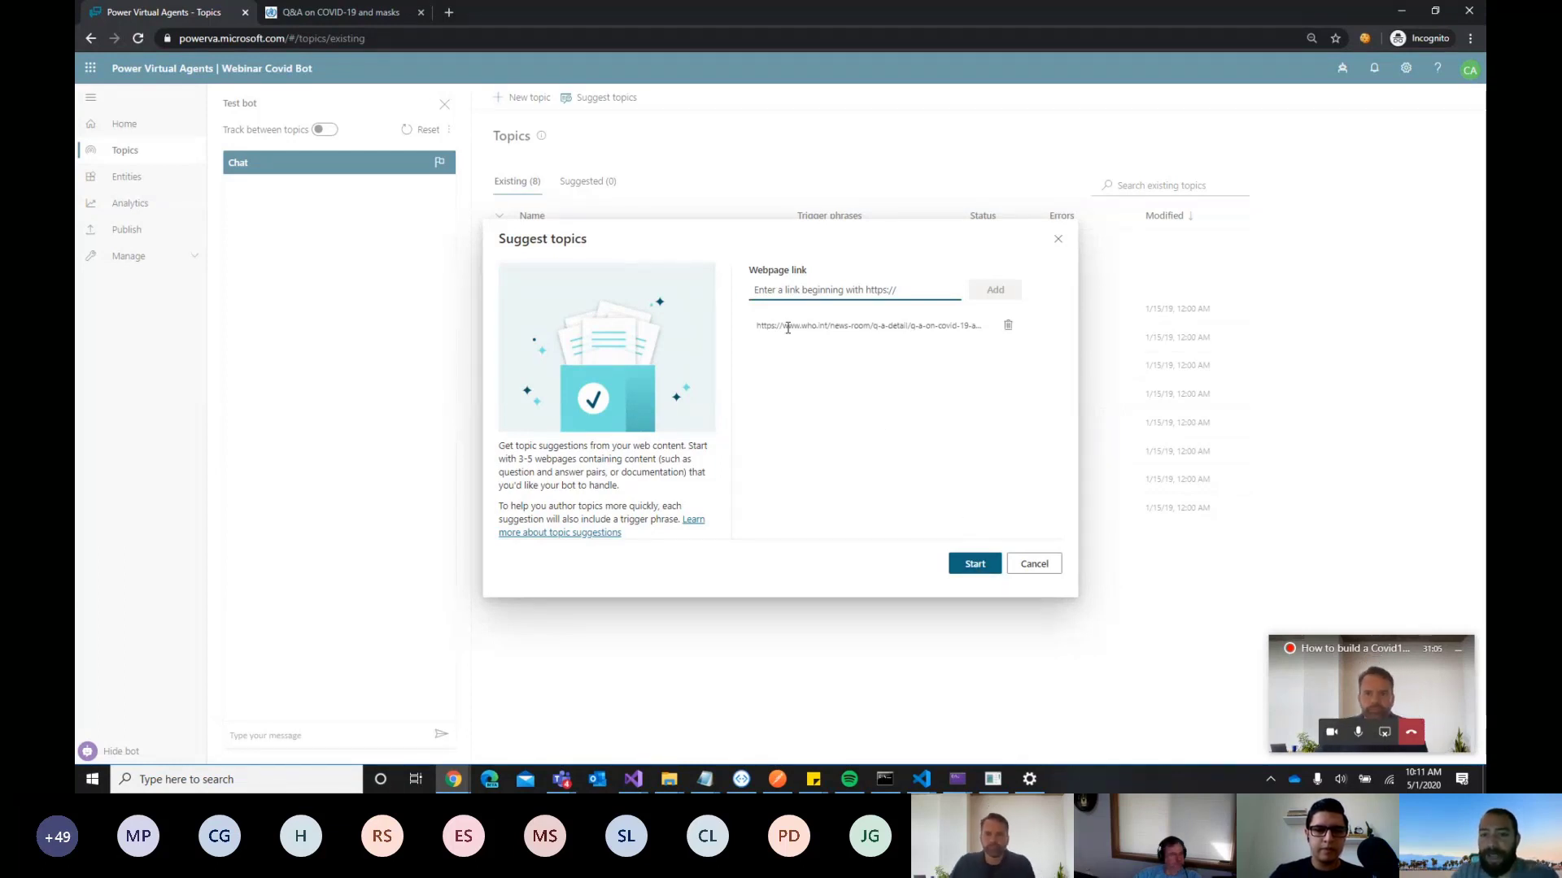
{"action": "left_click_drag", "start_coordinate": [758, 326], "coordinate": [977, 346]}
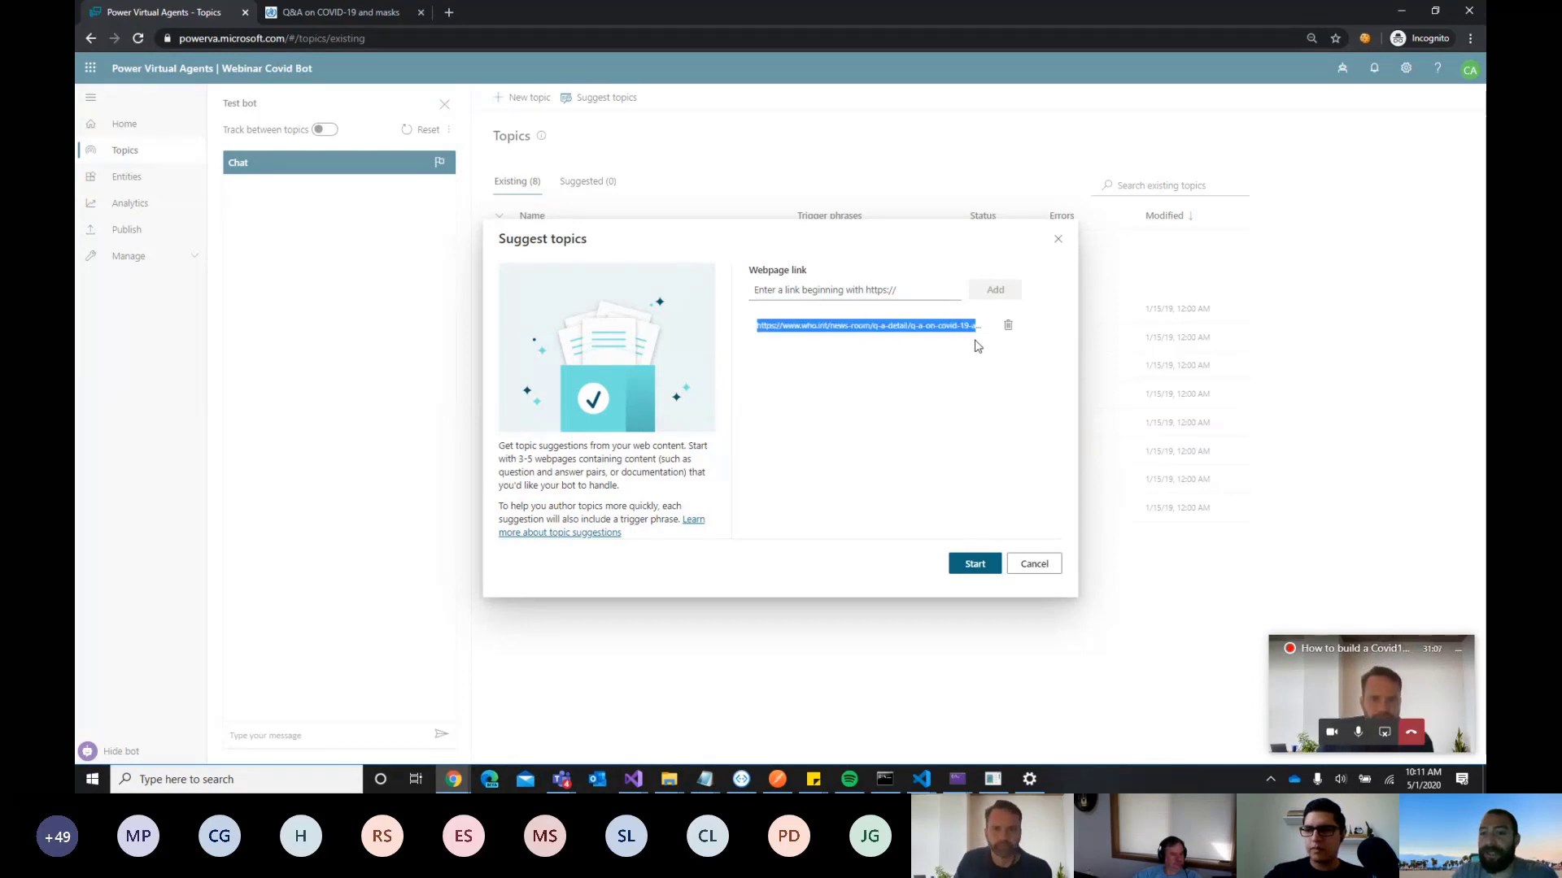
{"action": "left_click", "coordinate": [980, 563]}
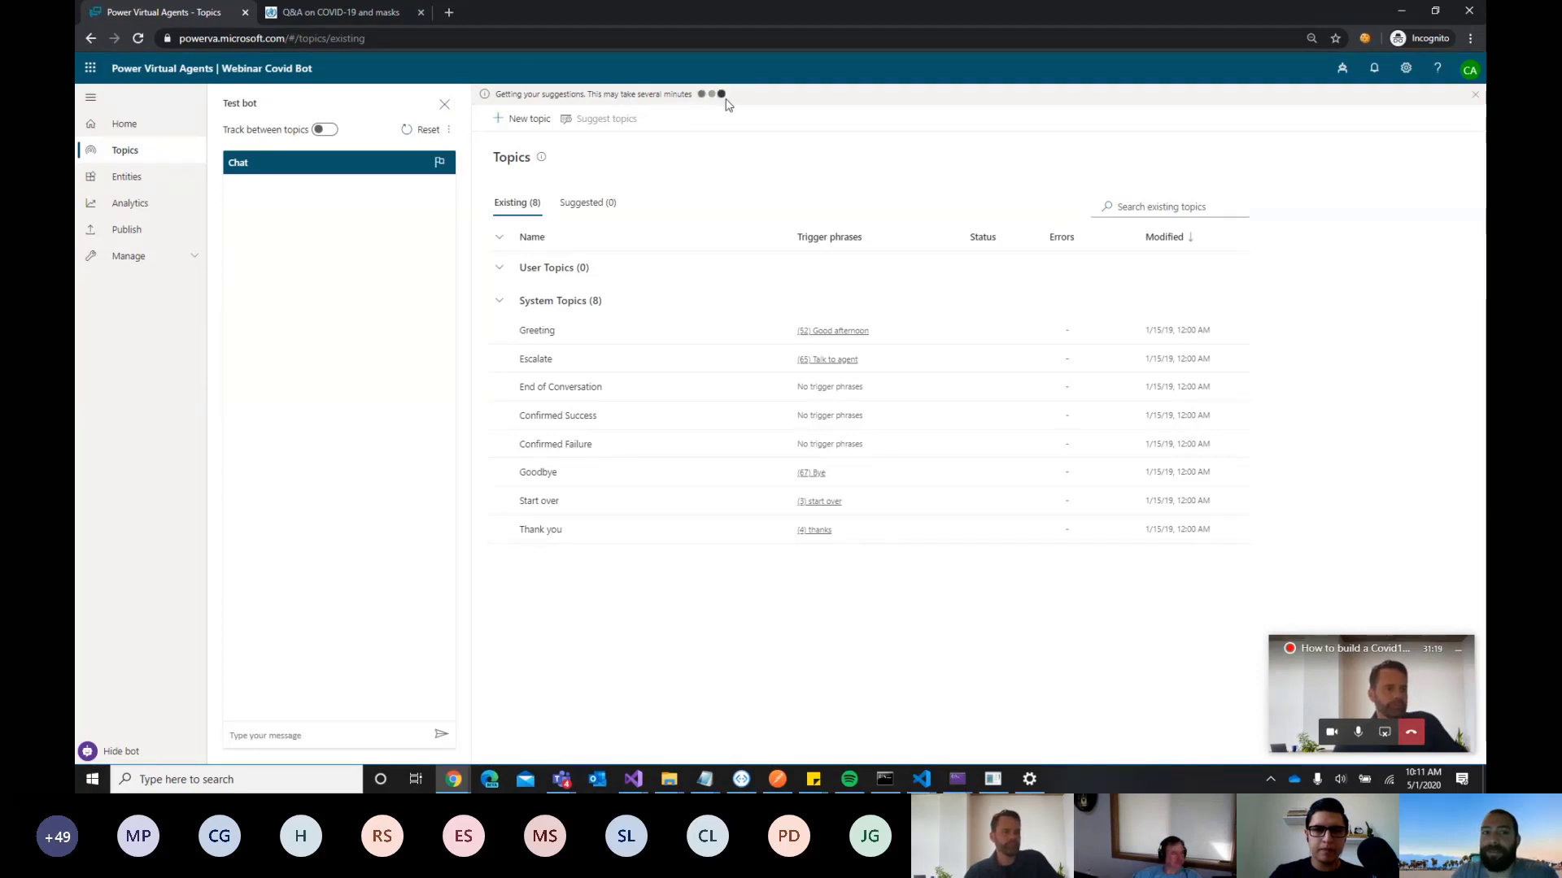
Review the WHO answer to "What is WHO's view on masks?" and return to the bot's topics
{"action": "left_click", "coordinate": [344, 16]}
{"action": "scroll", "coordinate": [297, 361], "scroll_direction": "down", "scroll_amount": 1}
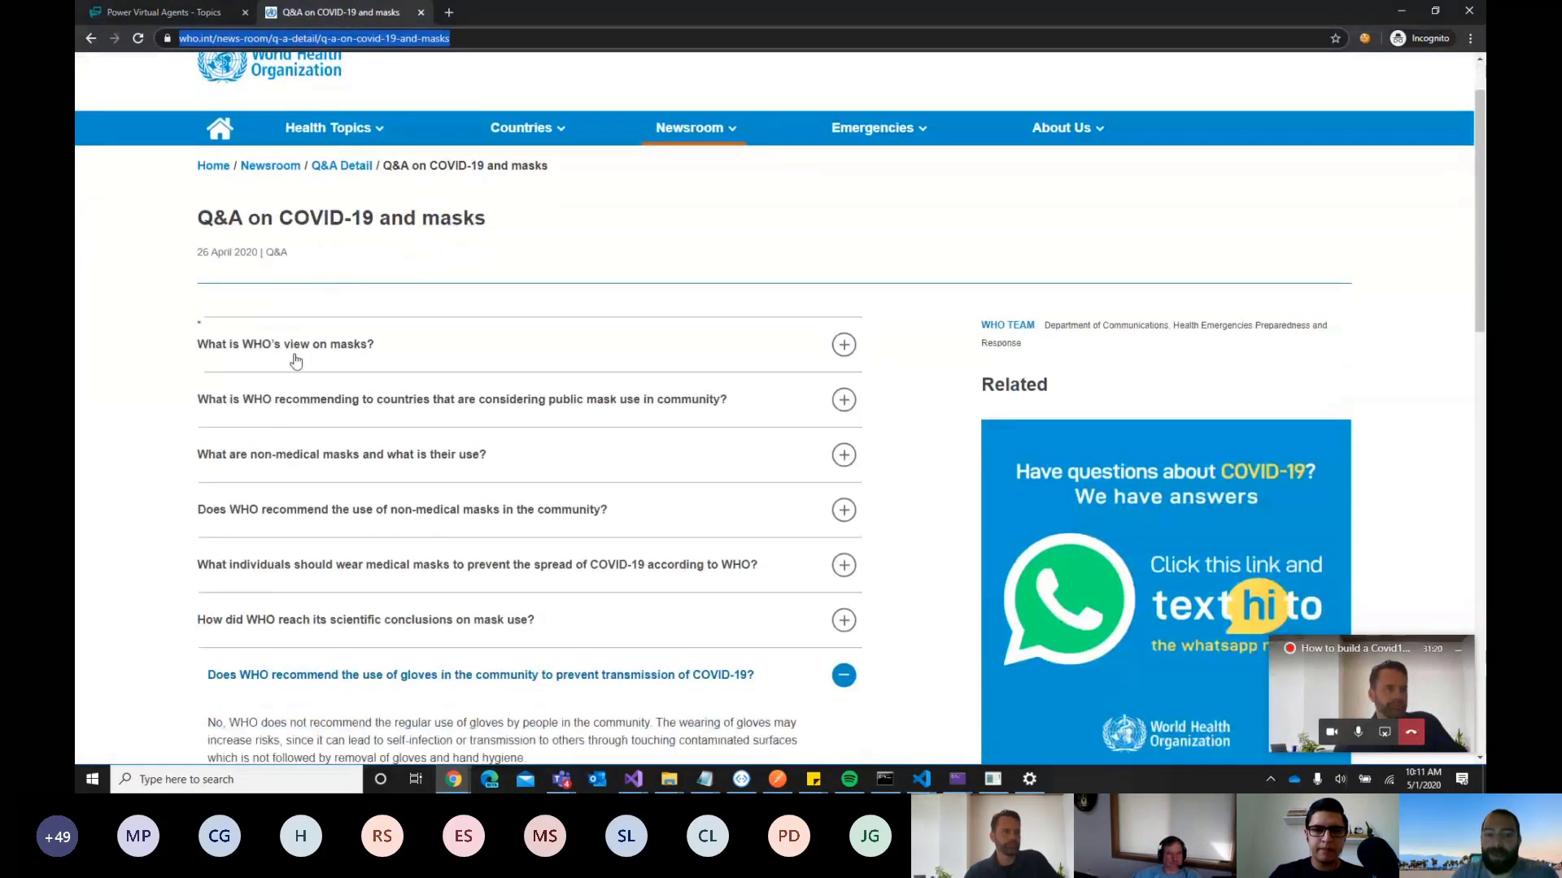
{"action": "left_click", "coordinate": [334, 344]}
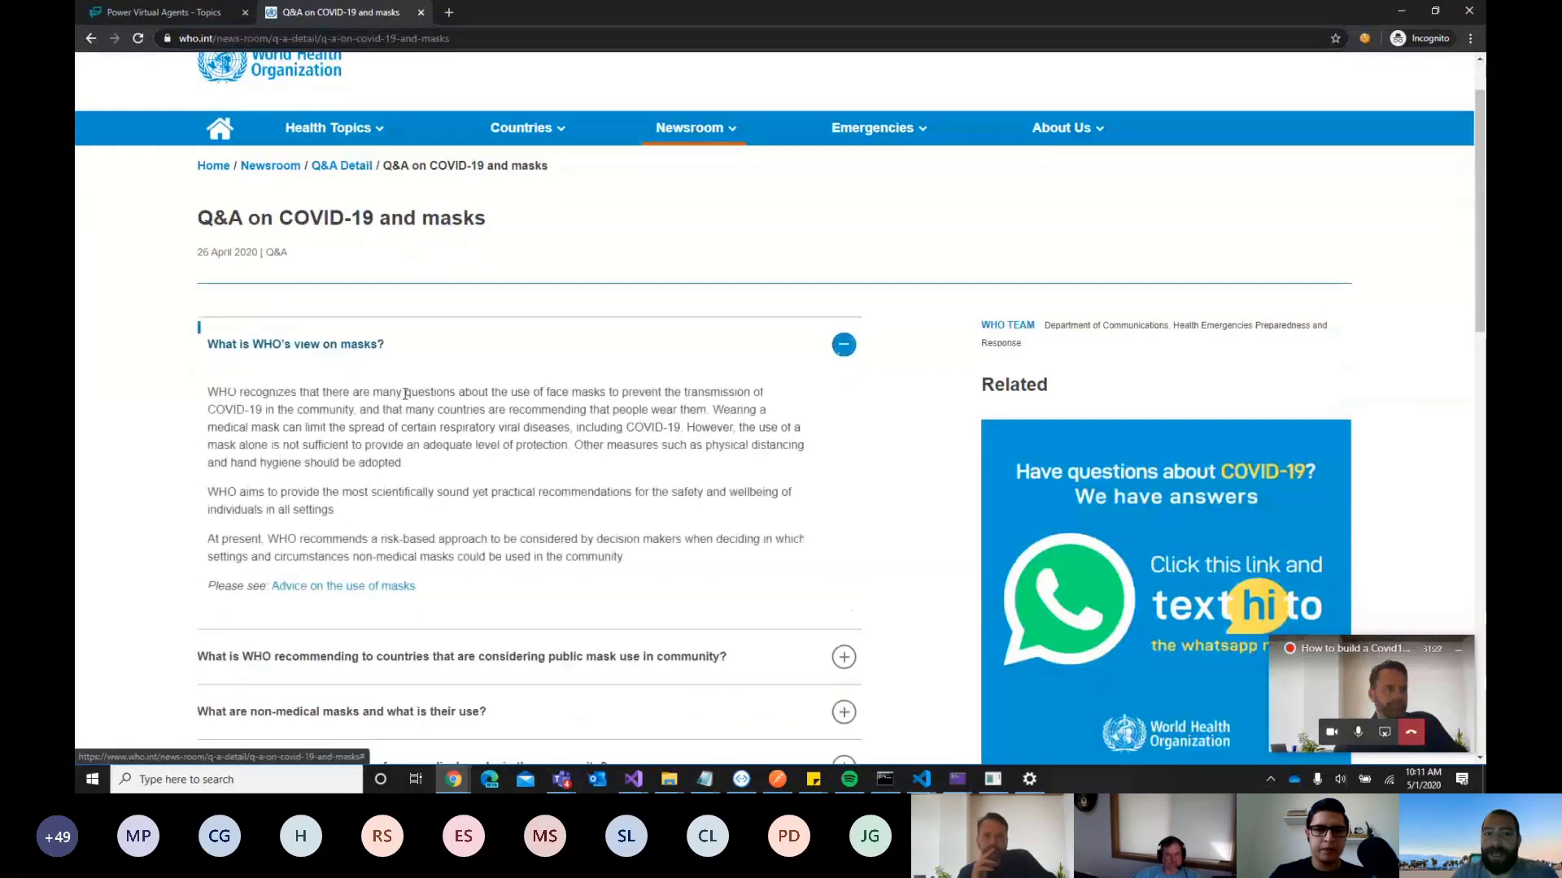
{"action": "scroll", "coordinate": [341, 350], "scroll_direction": "down", "scroll_amount": 1}
{"action": "left_click", "coordinate": [161, 13]}
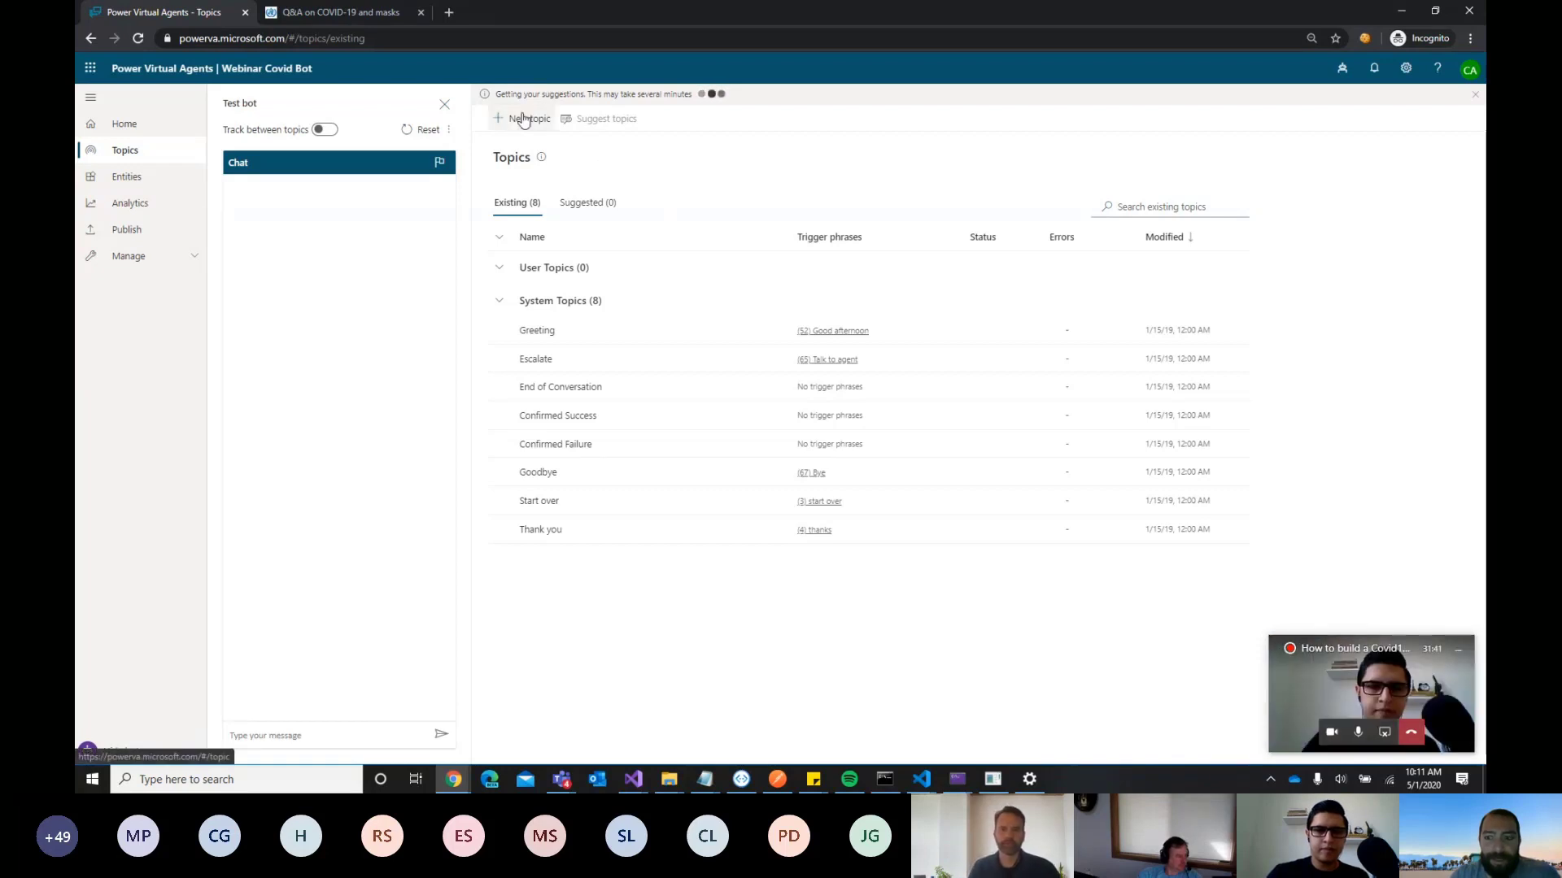
Add the Fallback system topic in the bot's system fallback settings and open it in the authoring canvas
{"action": "left_click", "coordinate": [1406, 70]}
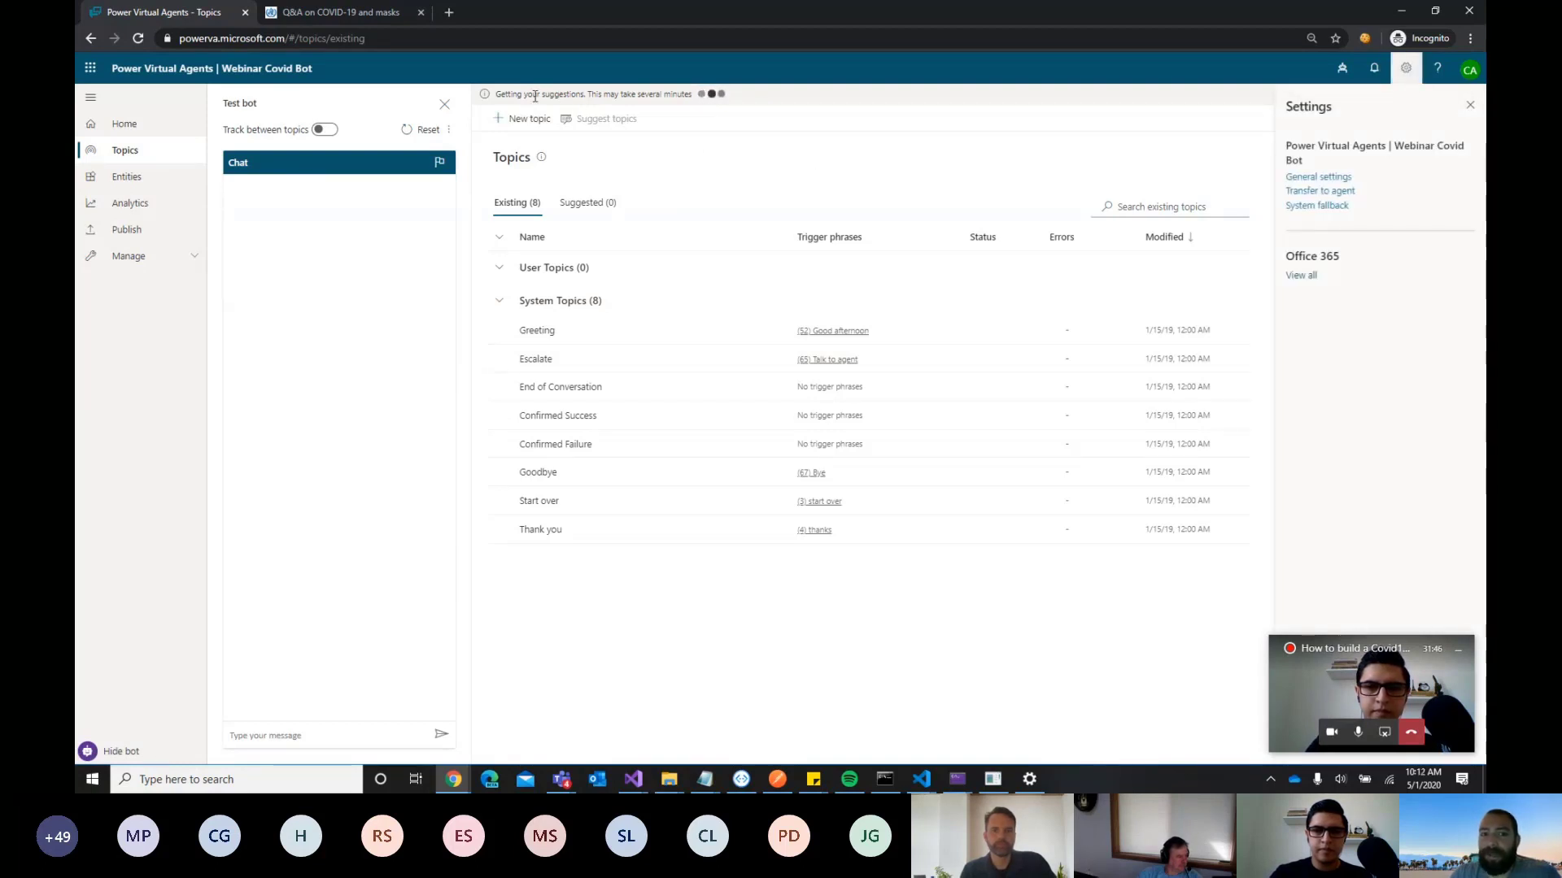
{"action": "triple_click", "coordinate": [503, 94]}
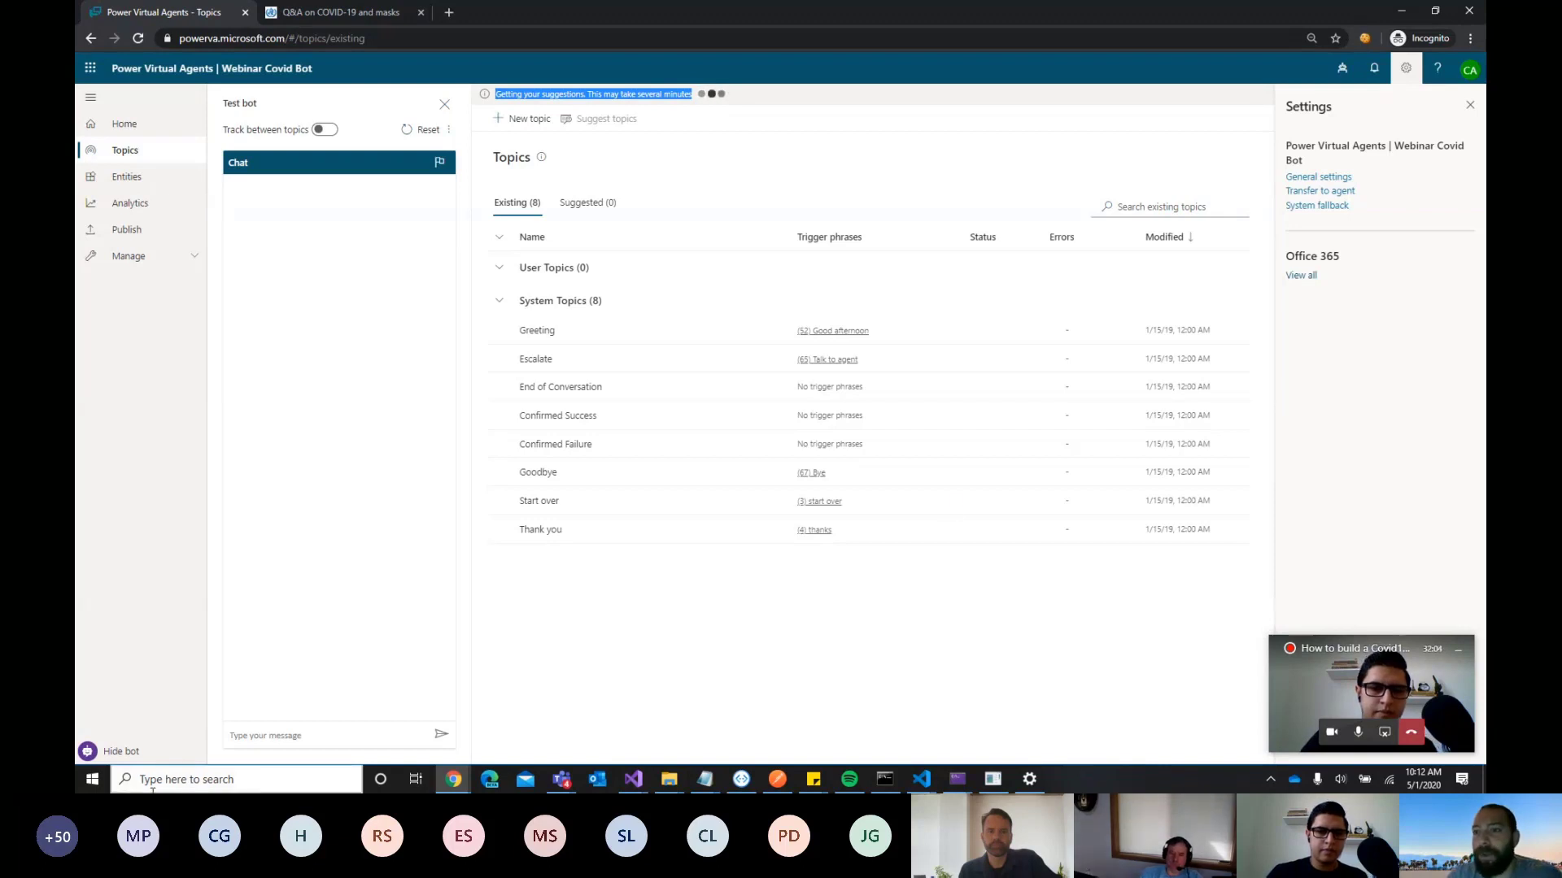
{"action": "left_click", "coordinate": [1316, 206]}
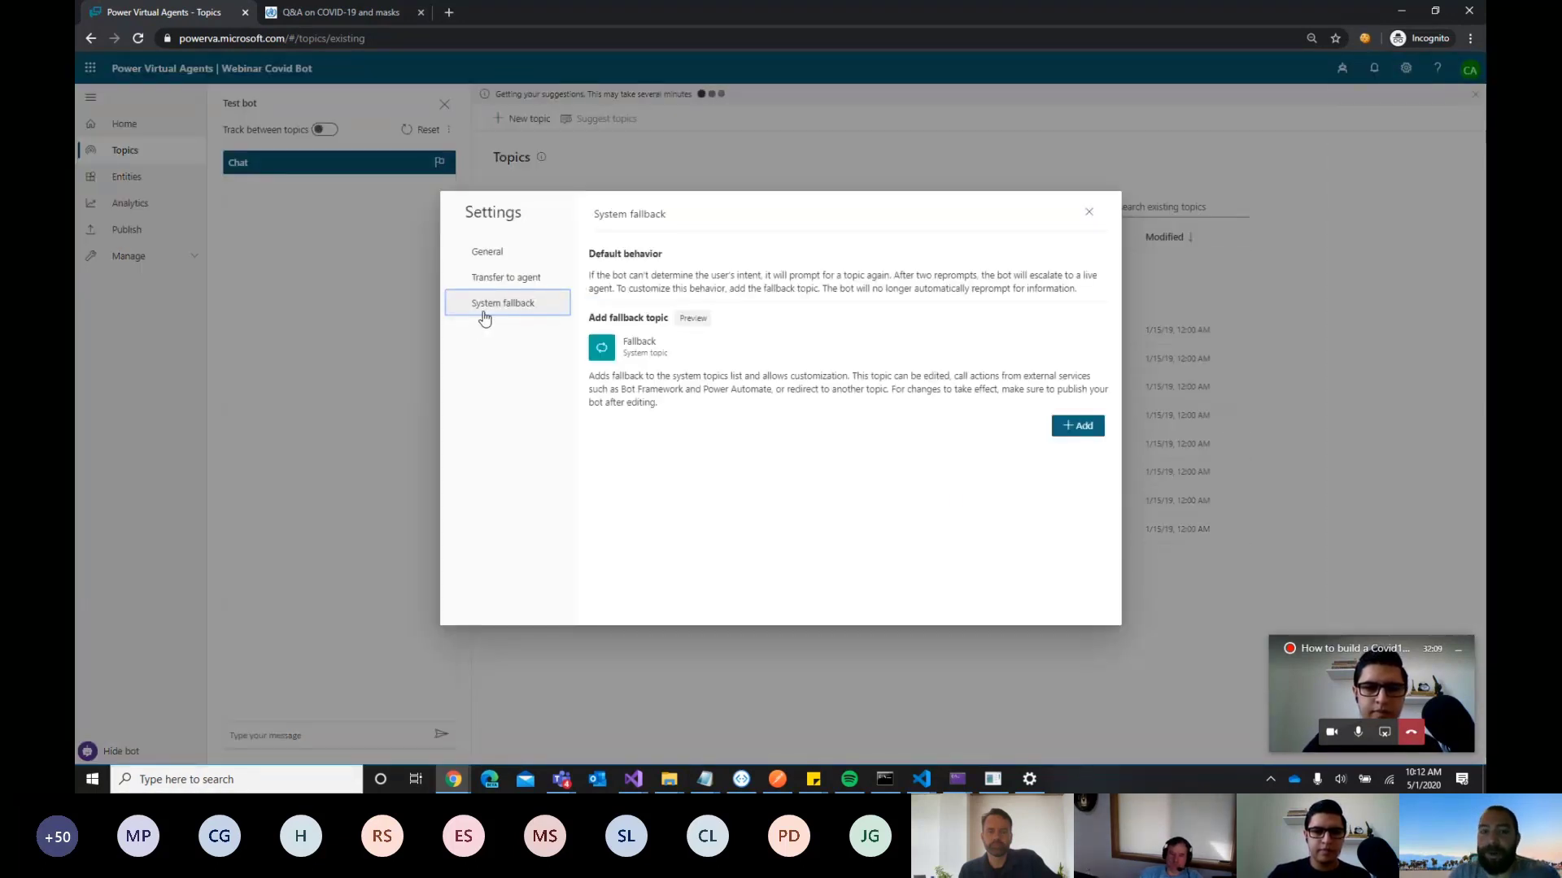
{"action": "double_click", "coordinate": [639, 342]}
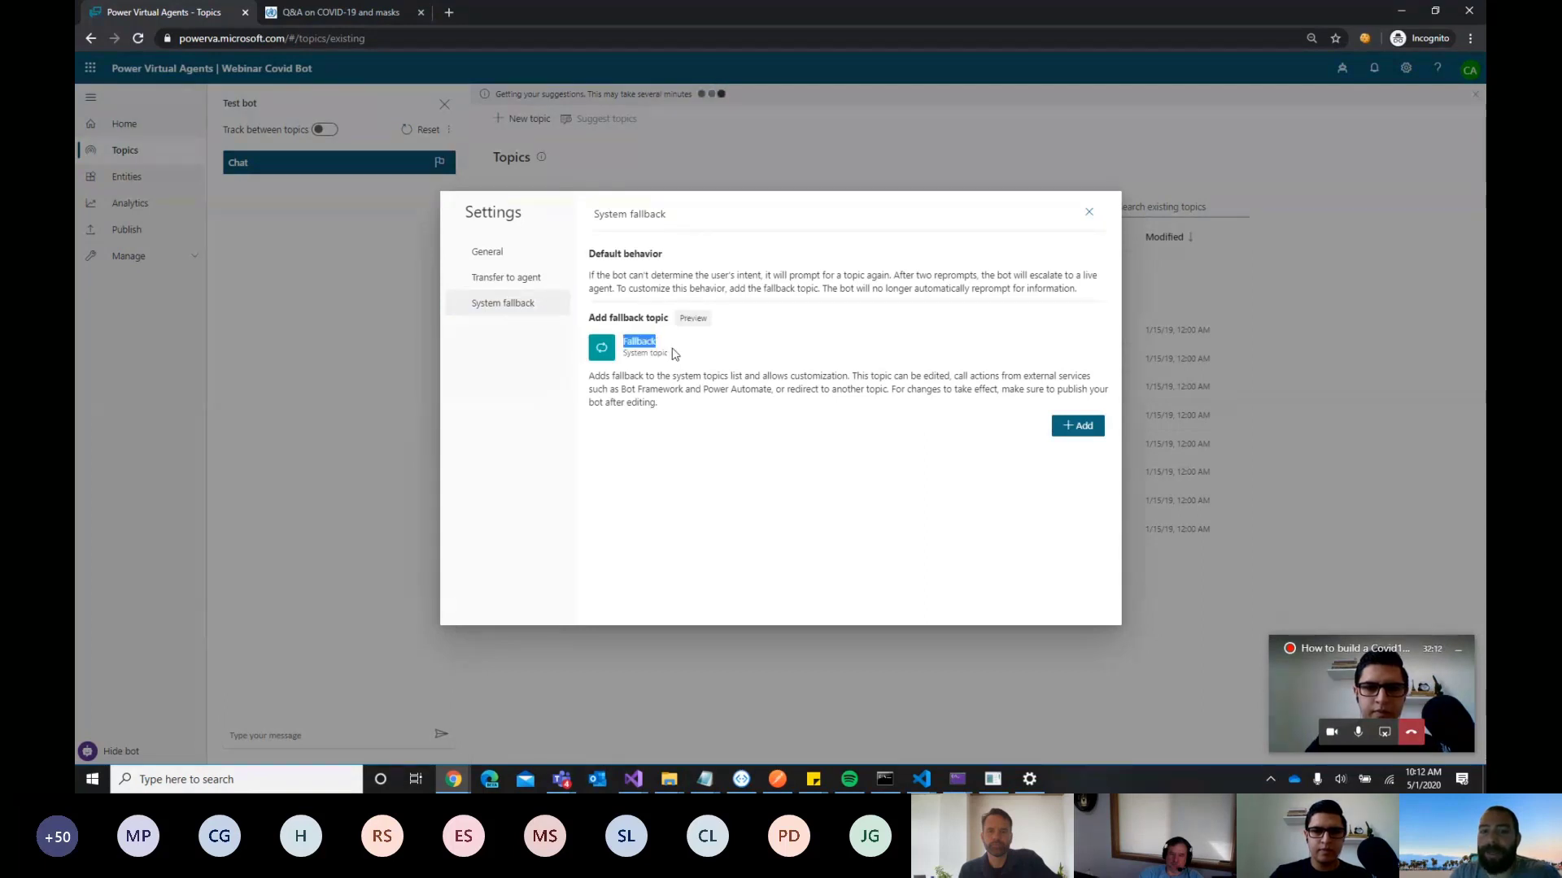
{"action": "left_click", "coordinate": [1087, 431]}
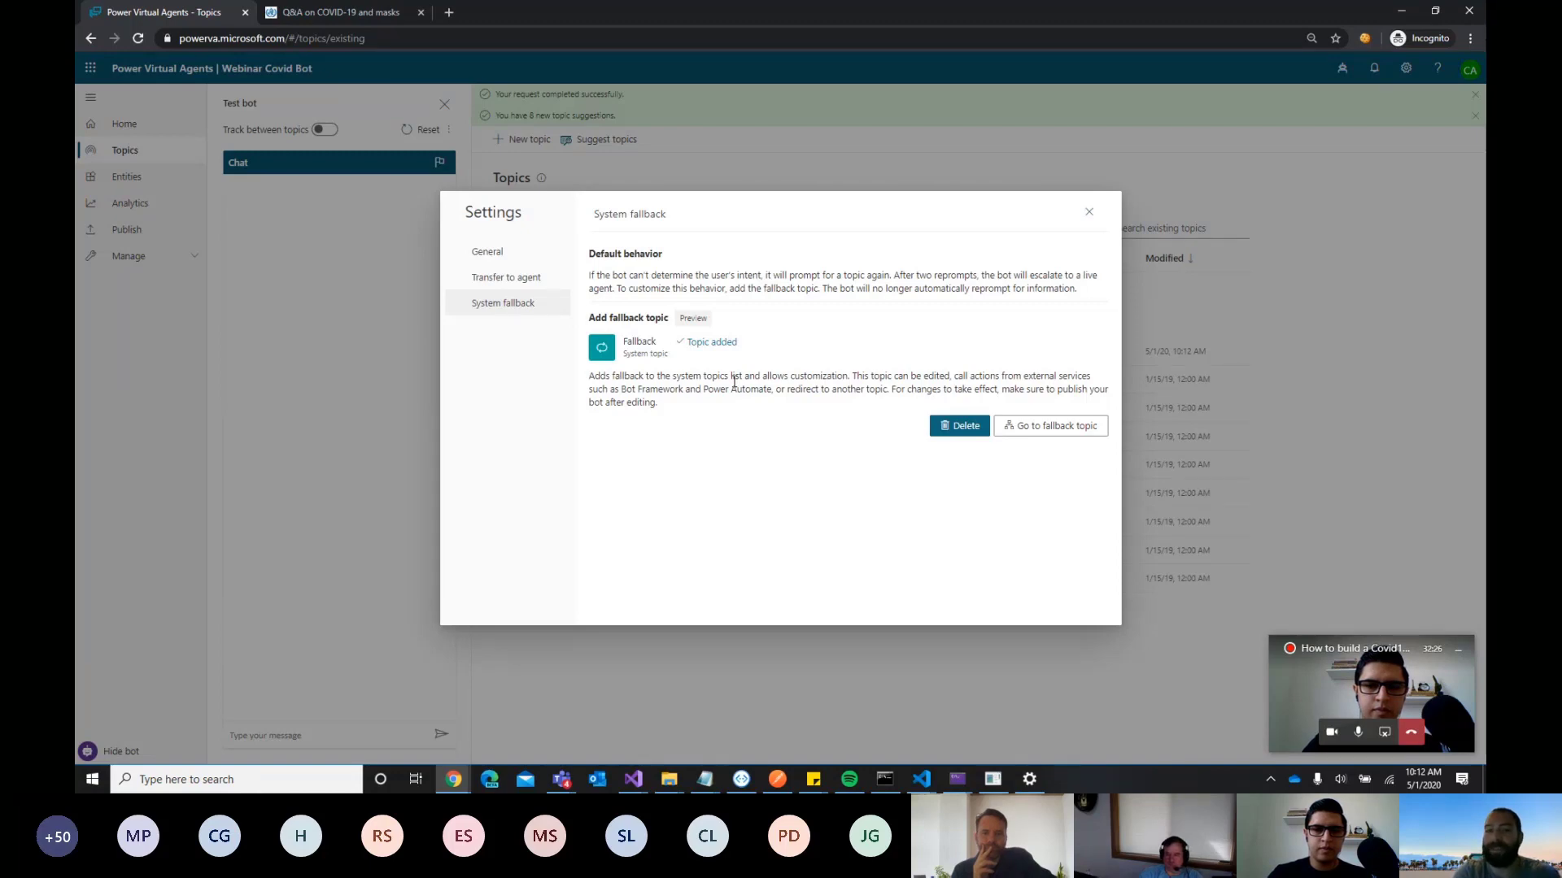
{"action": "left_click", "coordinate": [1036, 429]}
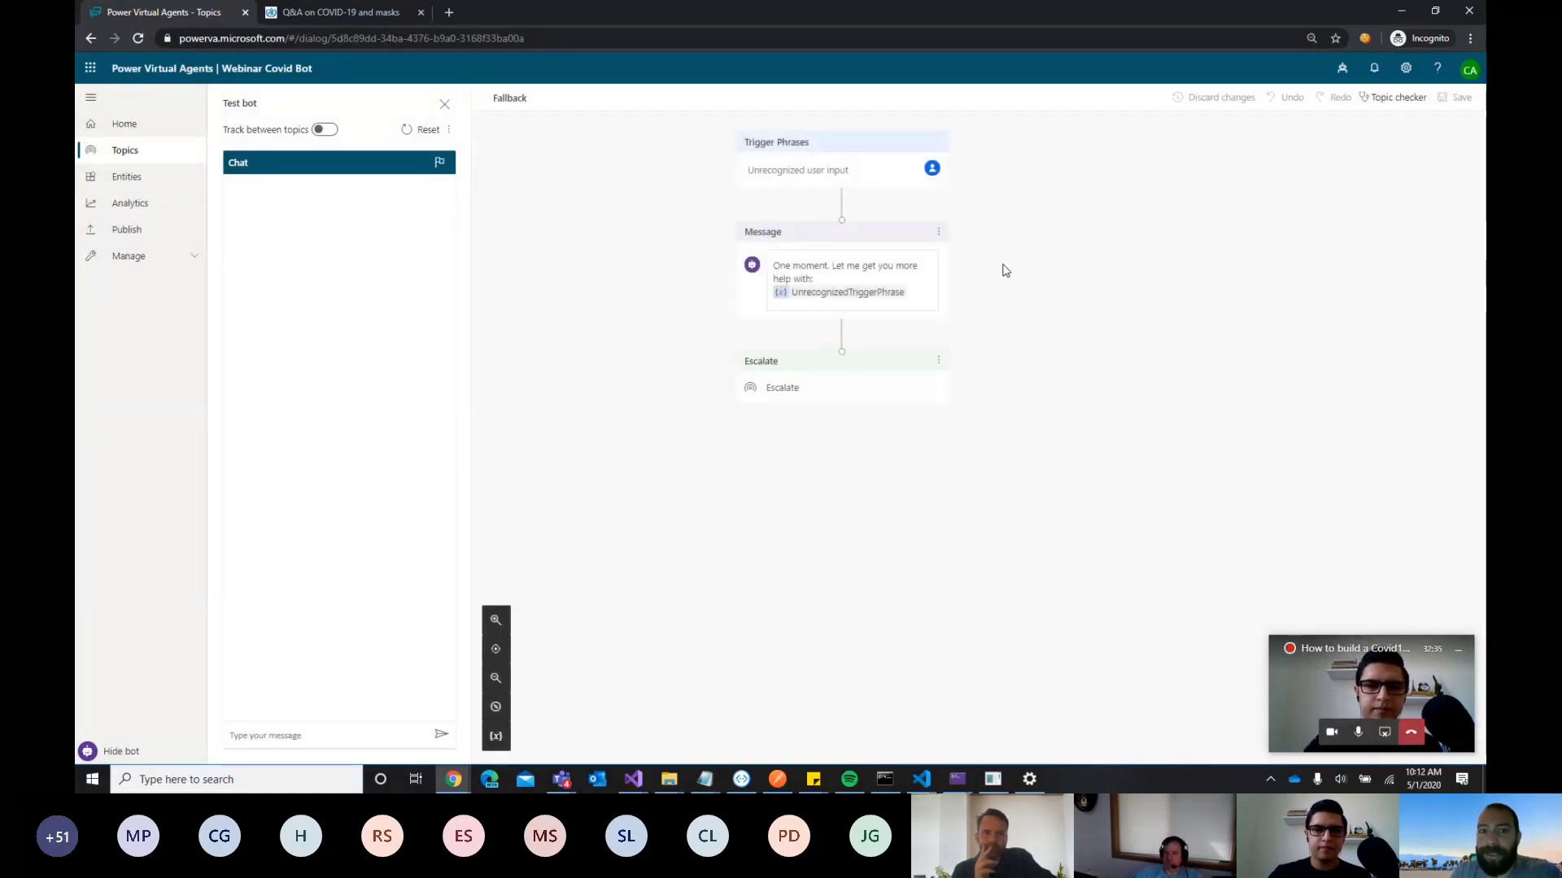
Examine the UnrecognizedTriggerPhrase variable in the Fallback topic's message
{"action": "left_click", "coordinate": [862, 295]}
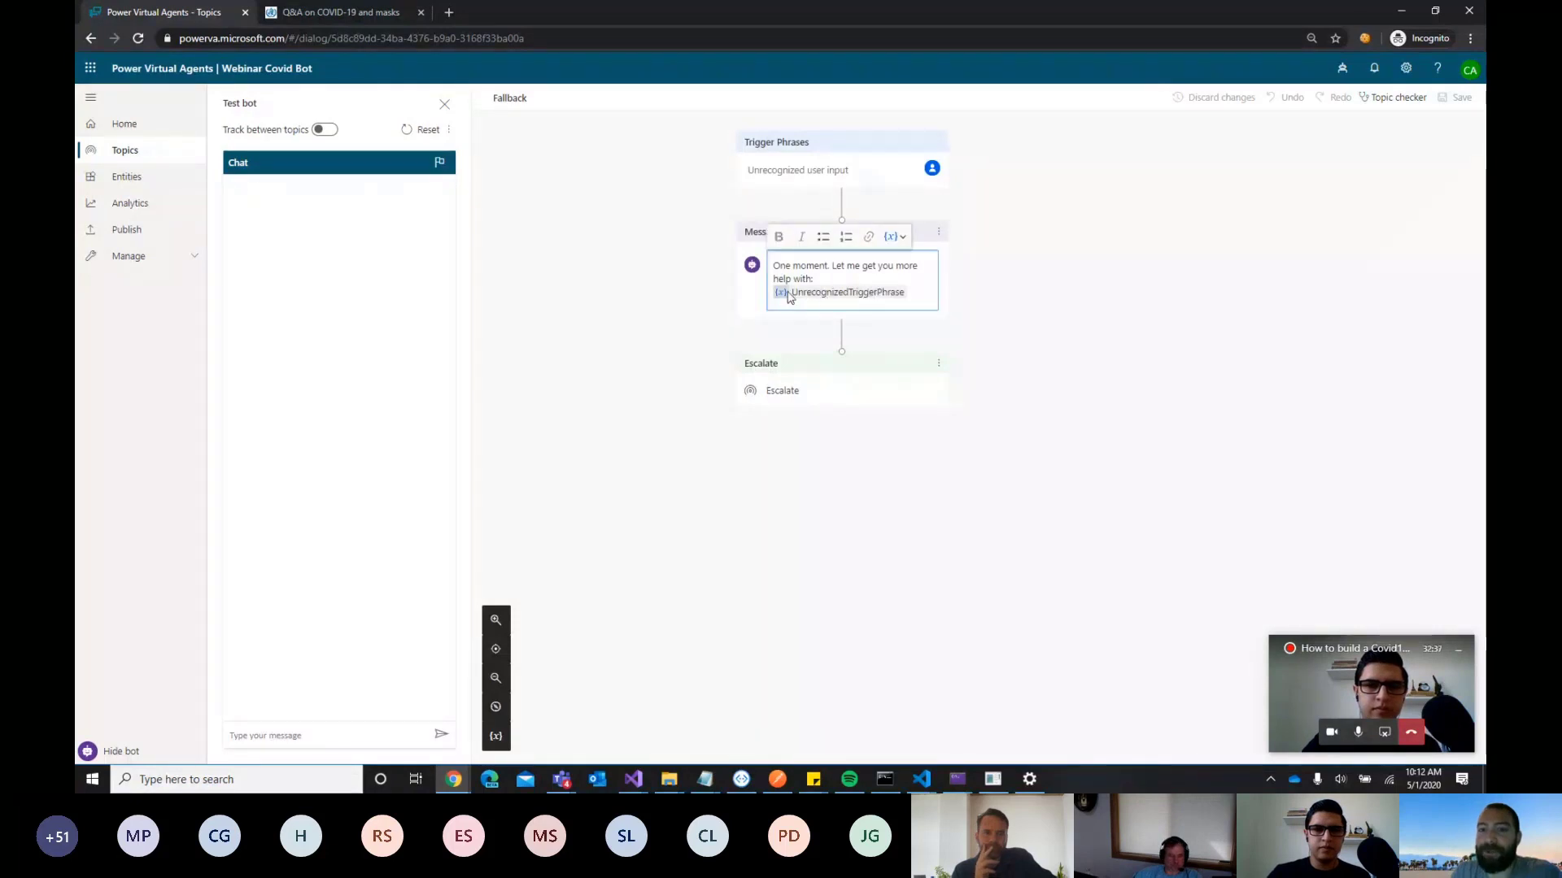
{"action": "double_click", "coordinate": [871, 300]}
{"action": "left_click", "coordinate": [926, 294]}
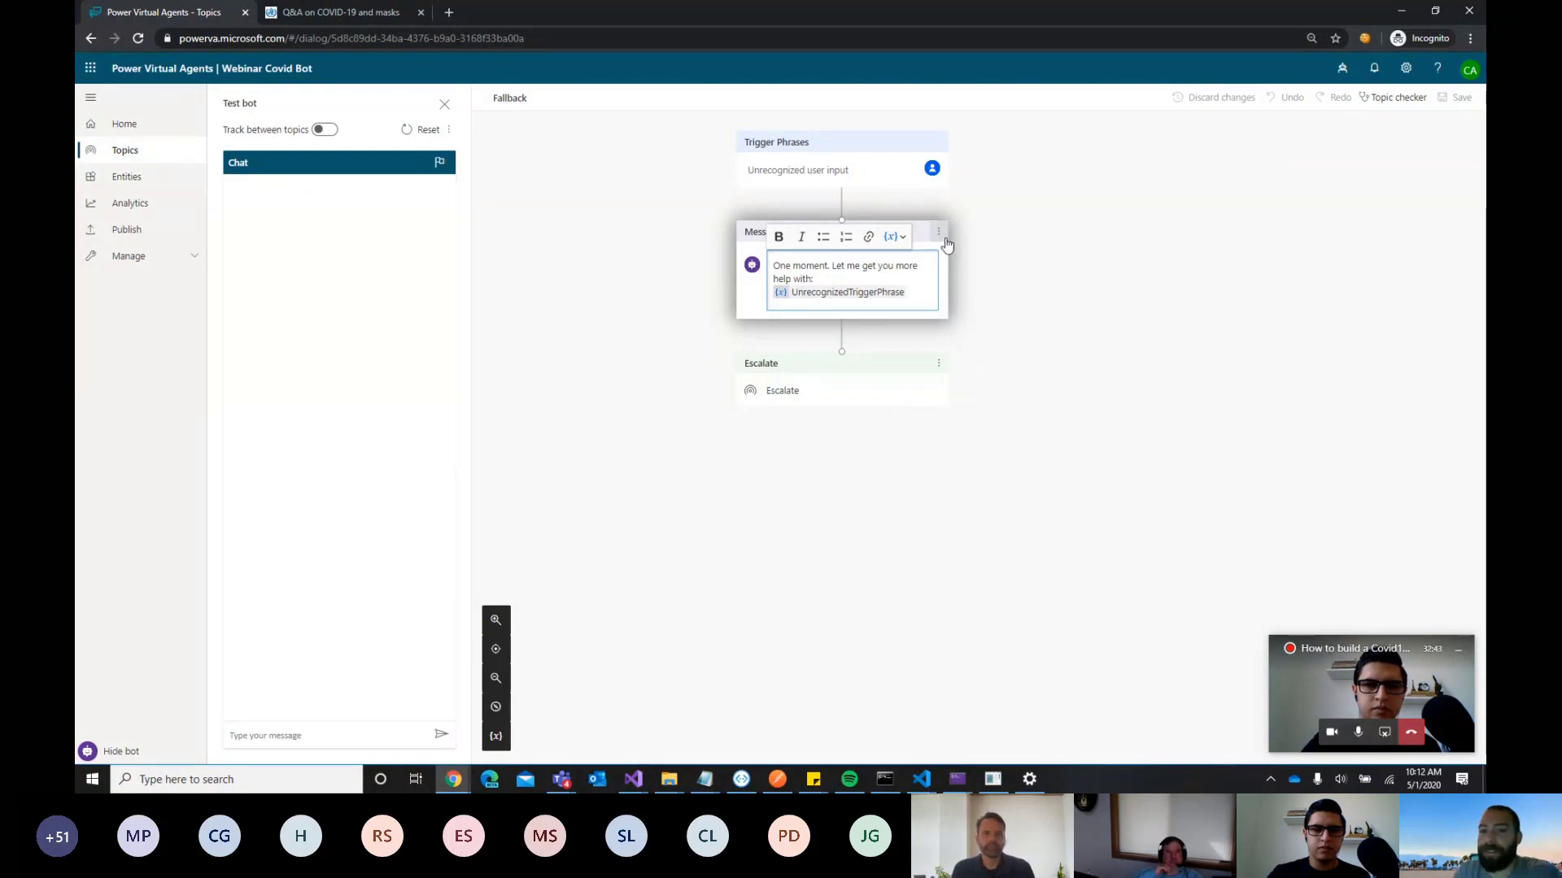
{"action": "left_click", "coordinate": [1035, 258]}
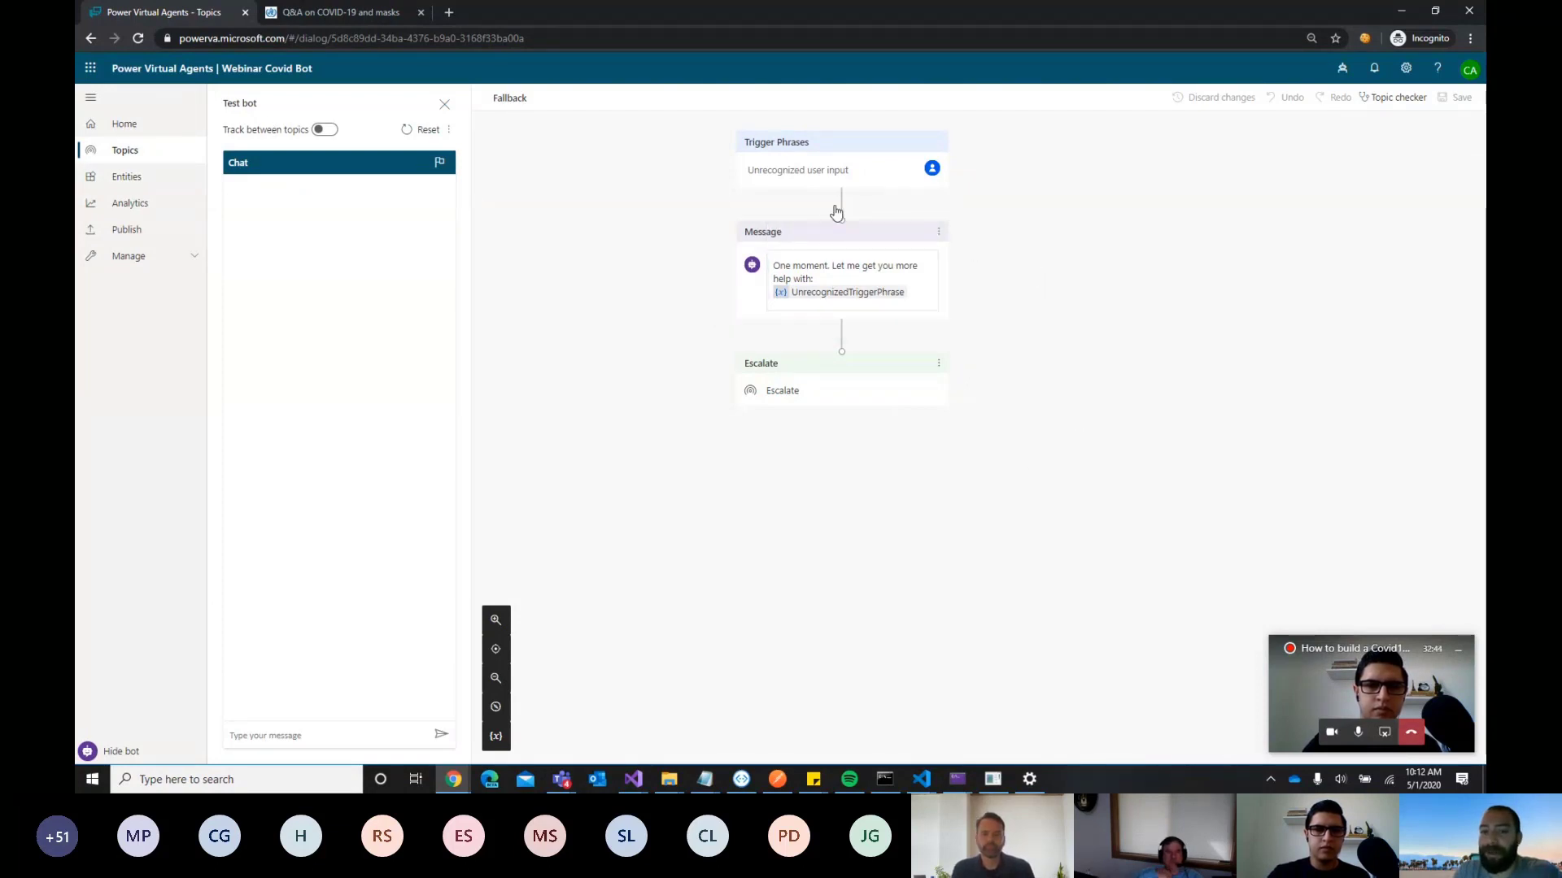
Show the actions that can be called after the Fallback message and open the ConsultBing flow for editing in Power Automate
{"action": "left_click", "coordinate": [843, 341]}
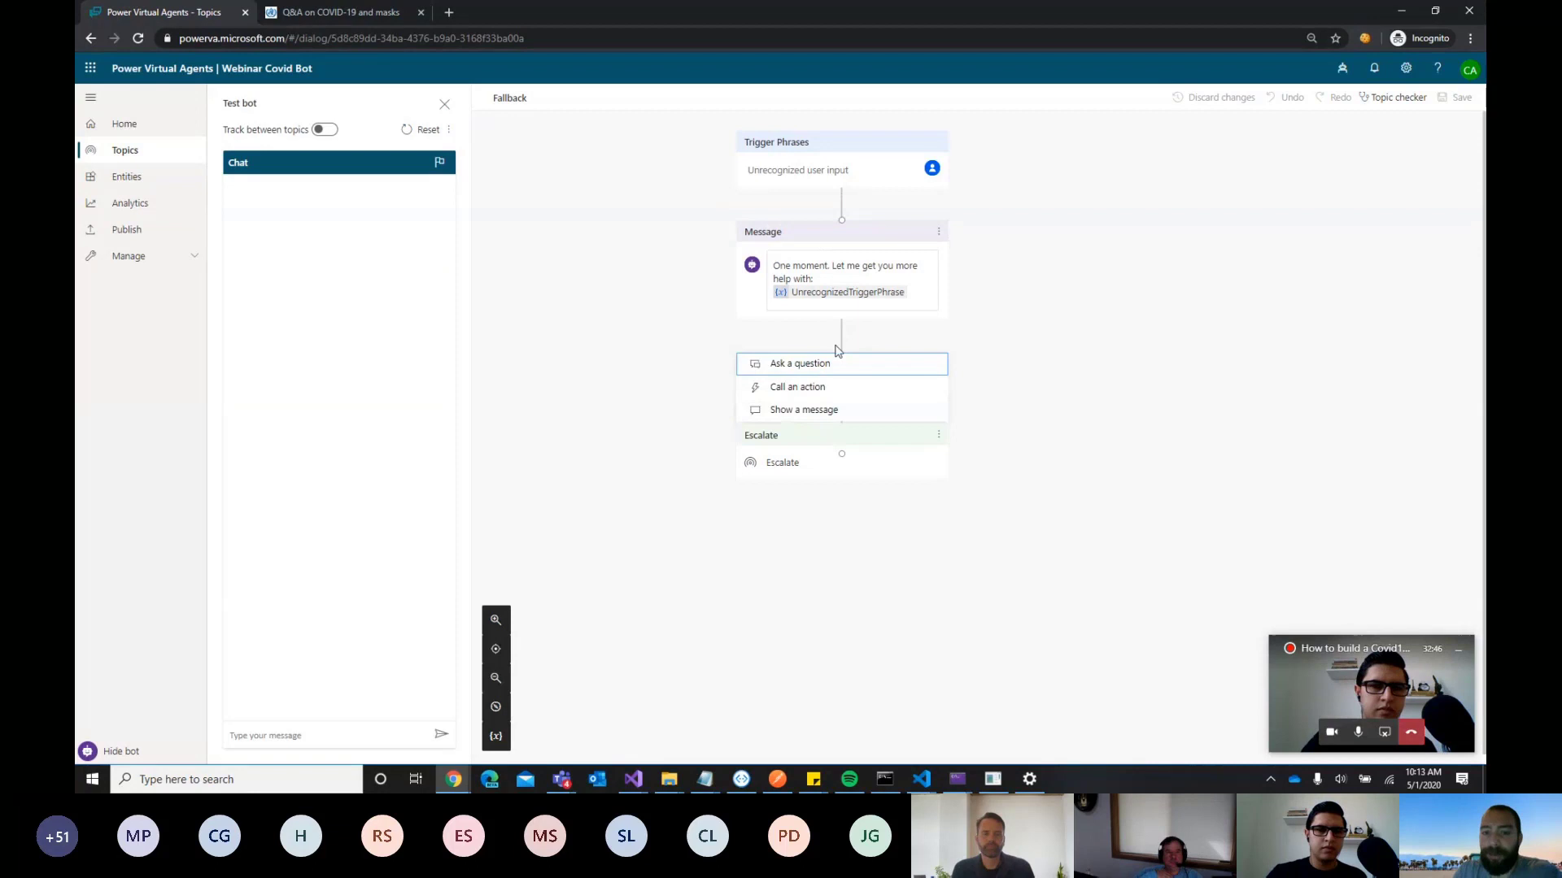
{"action": "left_click", "coordinate": [802, 388]}
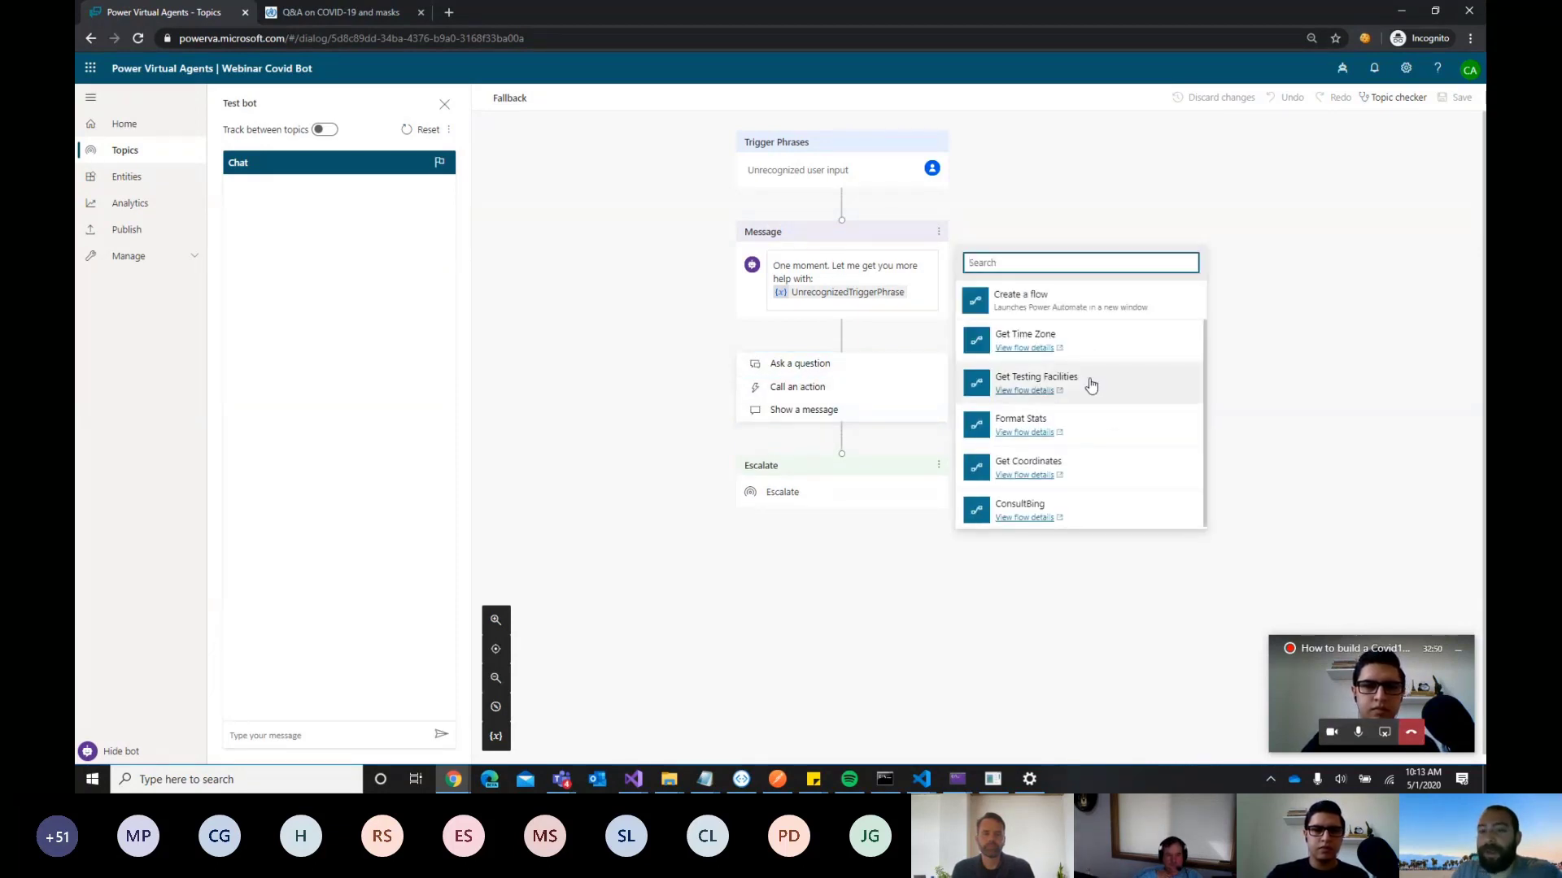
{"action": "left_click", "coordinate": [1024, 518]}
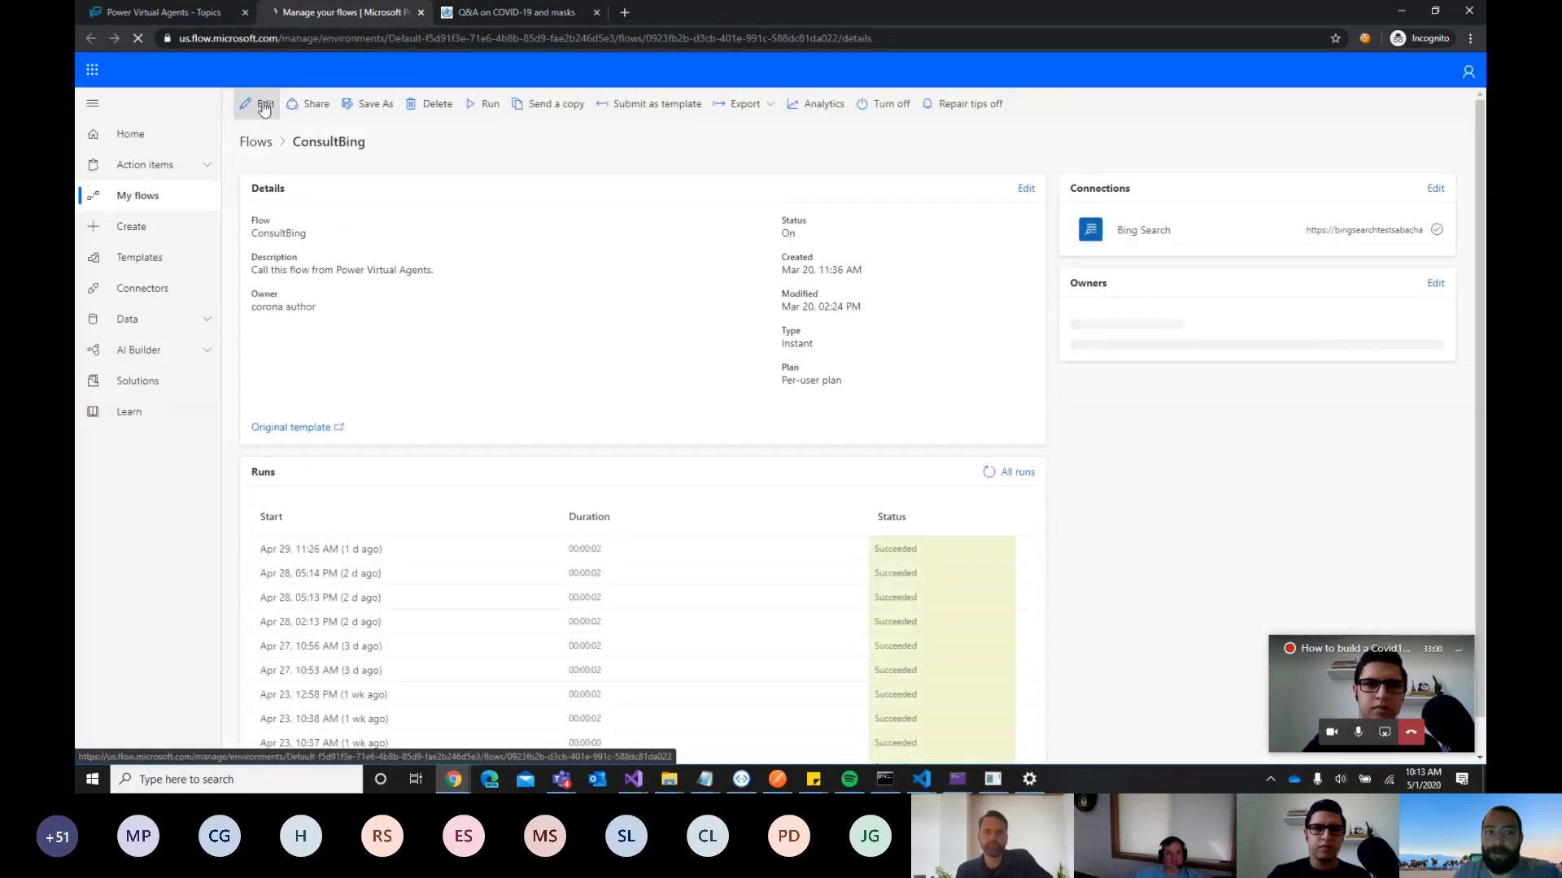
{"action": "left_click", "coordinate": [262, 104]}
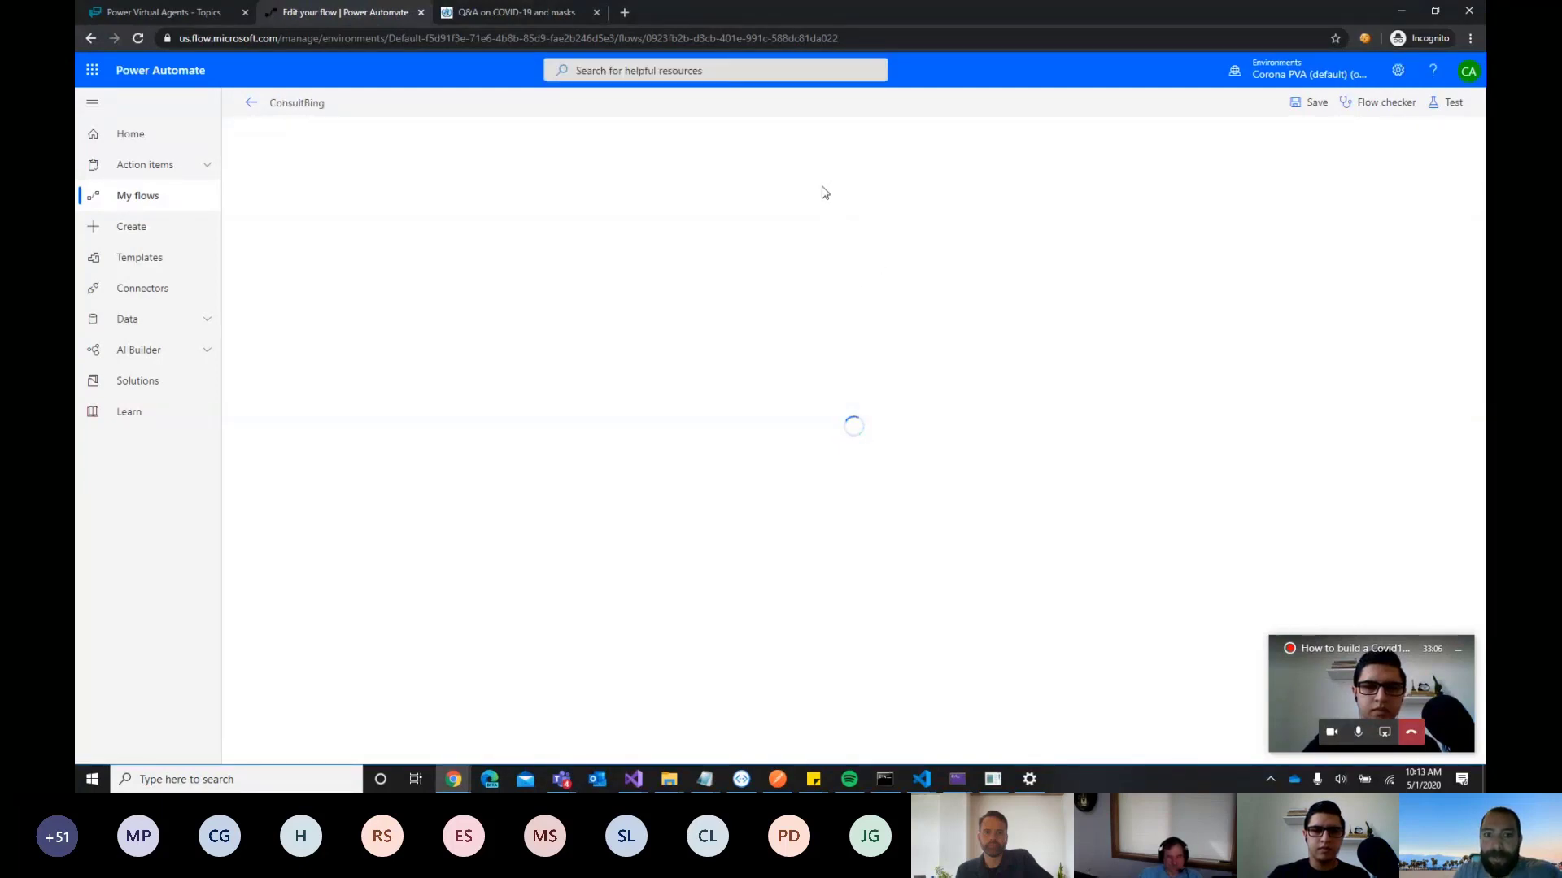
Examine the ConsultBing flow's trigger input, its List news by query settings and its two Initialize variable actions
{"action": "left_click", "coordinate": [801, 150]}
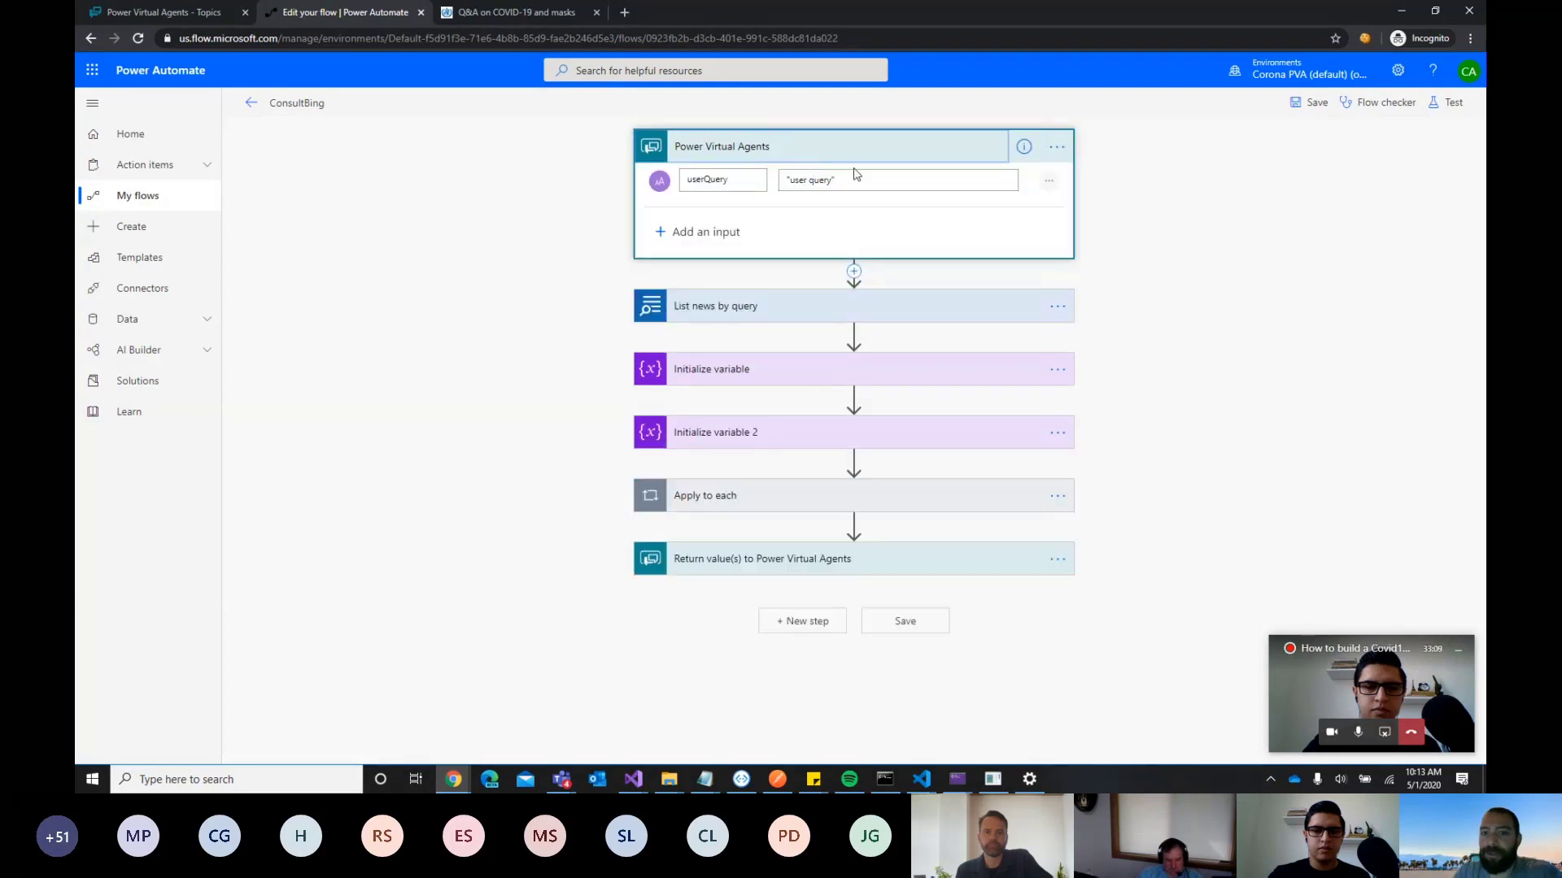
{"action": "left_click", "coordinate": [693, 306]}
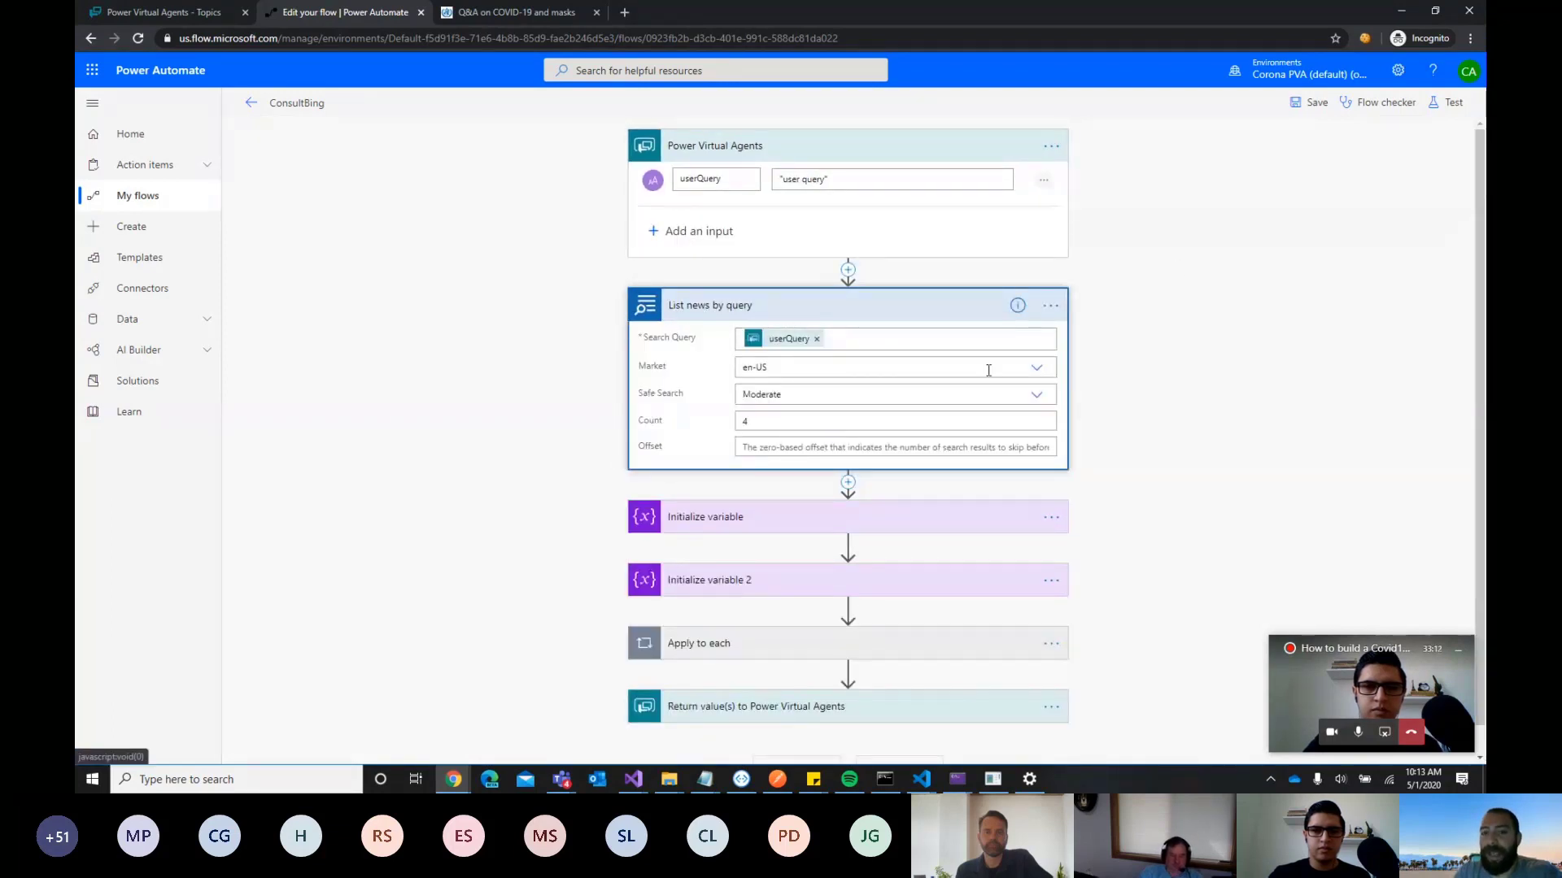
{"action": "double_click", "coordinate": [756, 423]}
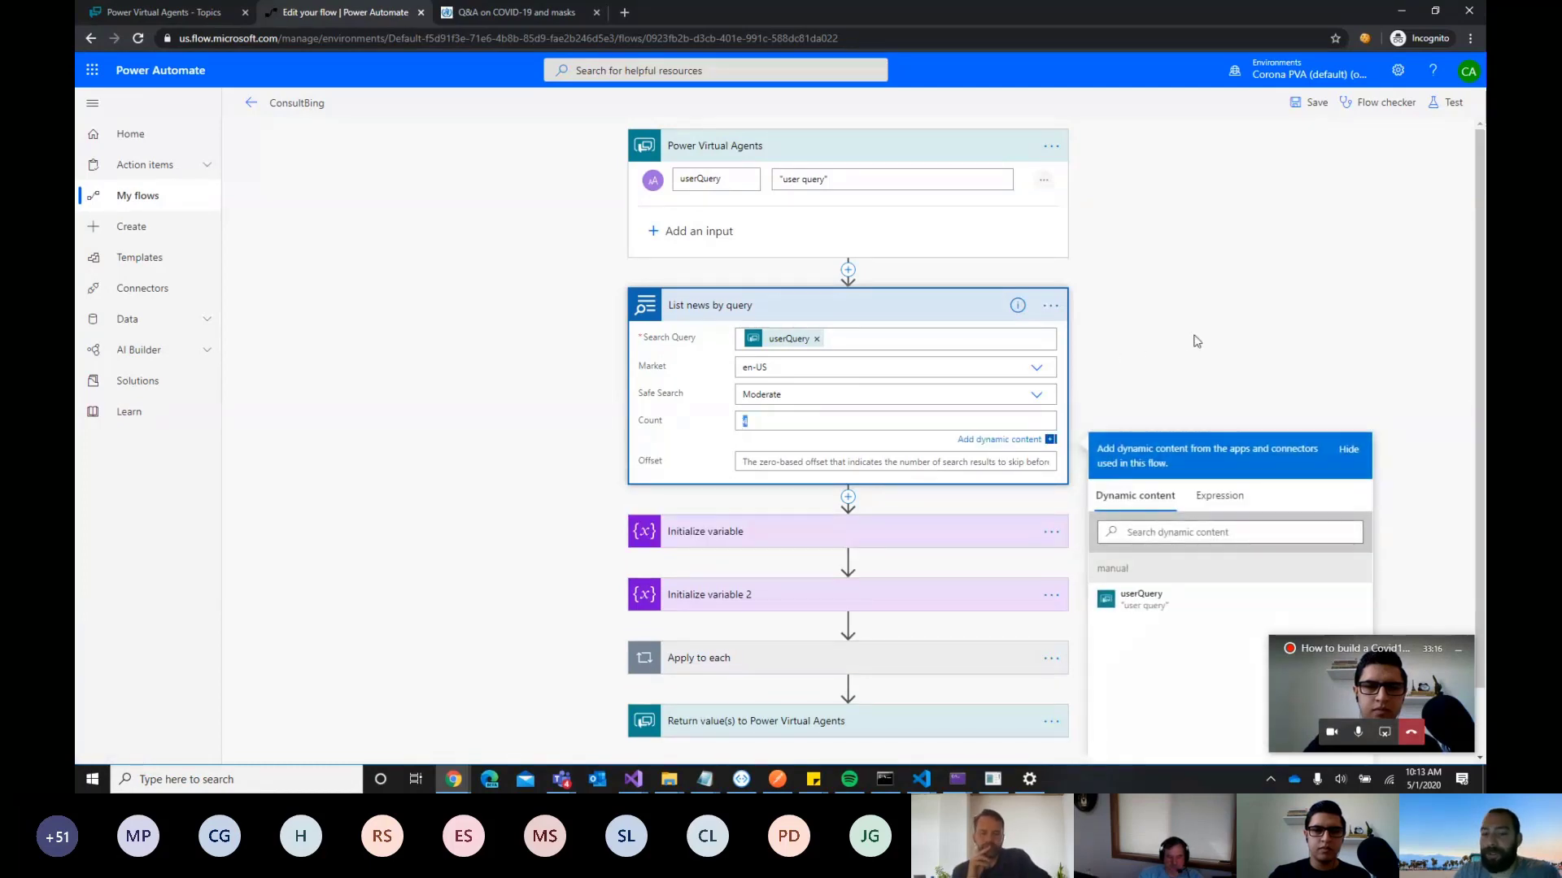
{"action": "scroll", "coordinate": [1196, 339], "scroll_direction": "down", "scroll_amount": 1}
{"action": "left_click", "coordinate": [740, 460]}
{"action": "scroll", "coordinate": [813, 488], "scroll_direction": "down", "scroll_amount": 1}
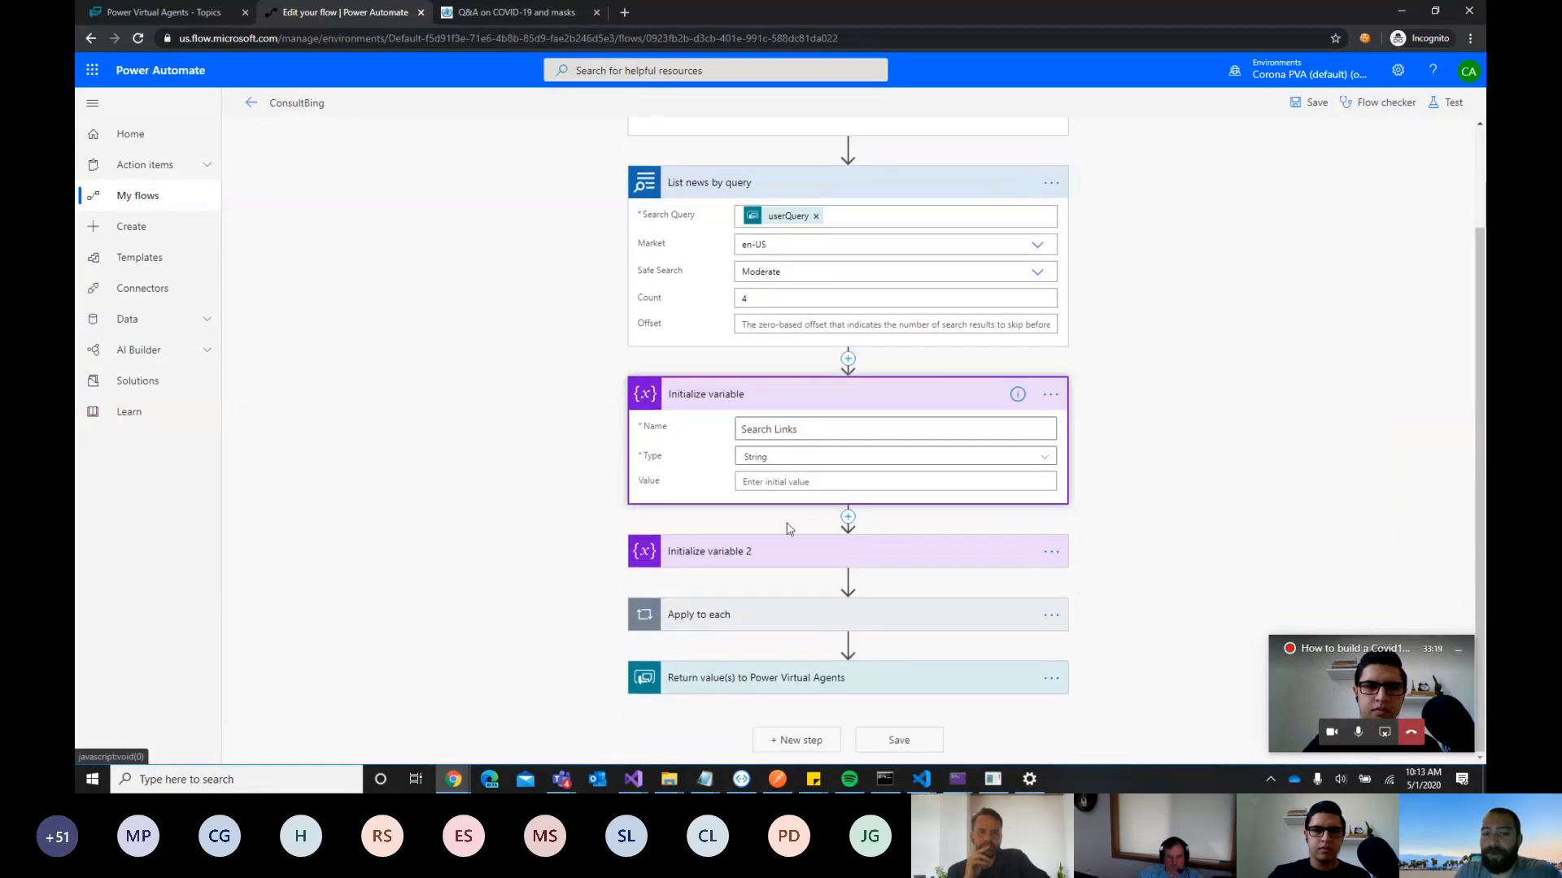
{"action": "left_click", "coordinate": [781, 541]}
{"action": "scroll", "coordinate": [1218, 357], "scroll_direction": "down", "scroll_amount": 1}
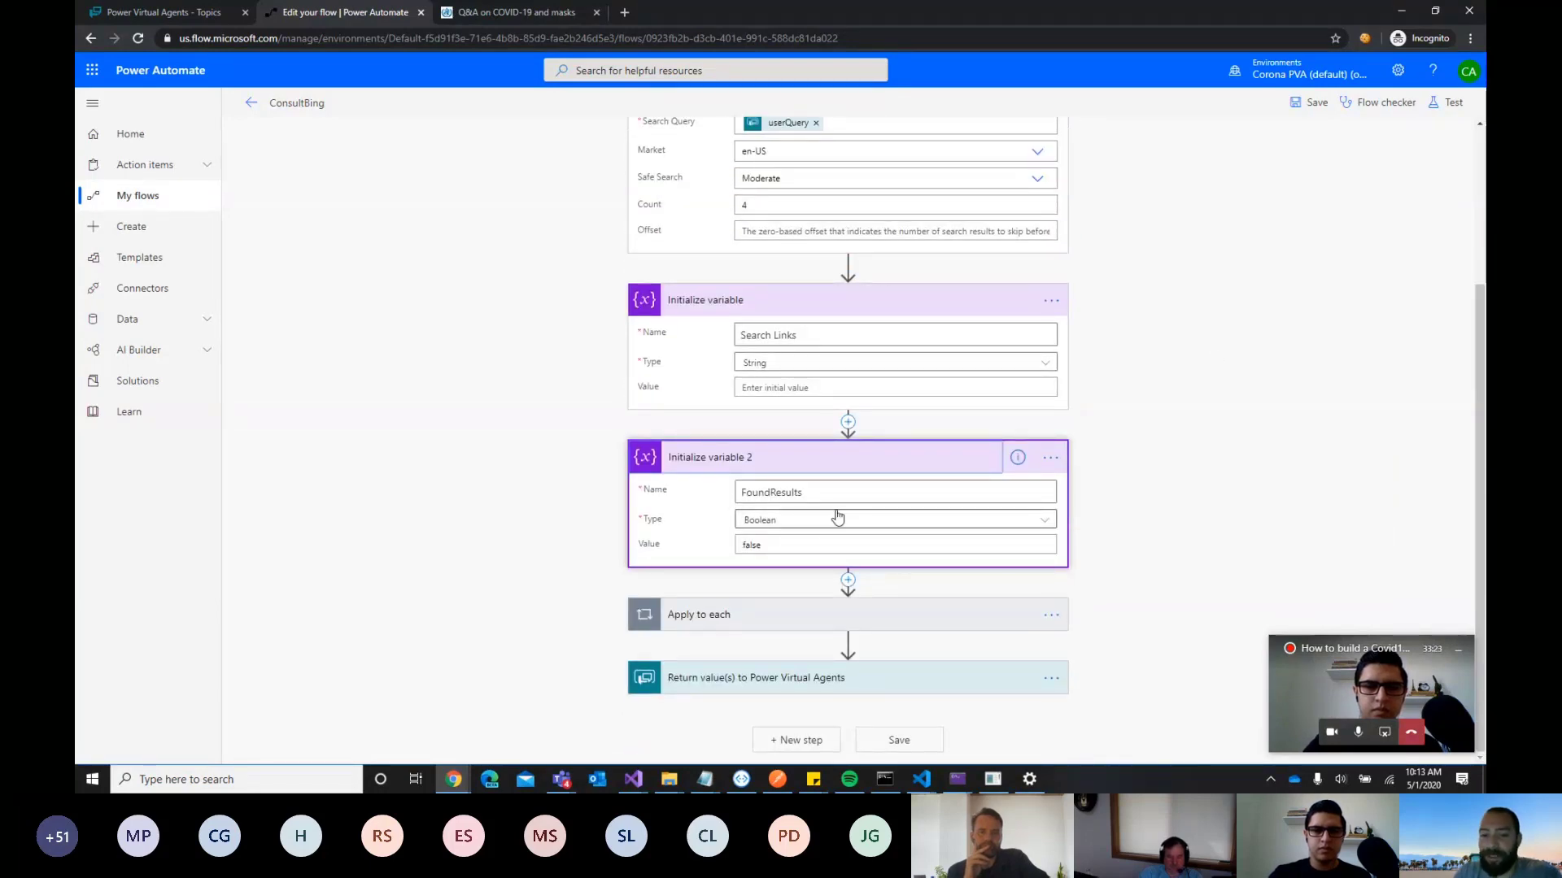
Examine the flow's Apply to each loop, its Append to string variable action and the values returned to Power Virtual Agents
{"action": "left_click", "coordinate": [719, 620]}
{"action": "scroll", "coordinate": [719, 623], "scroll_direction": "down", "scroll_amount": 3}
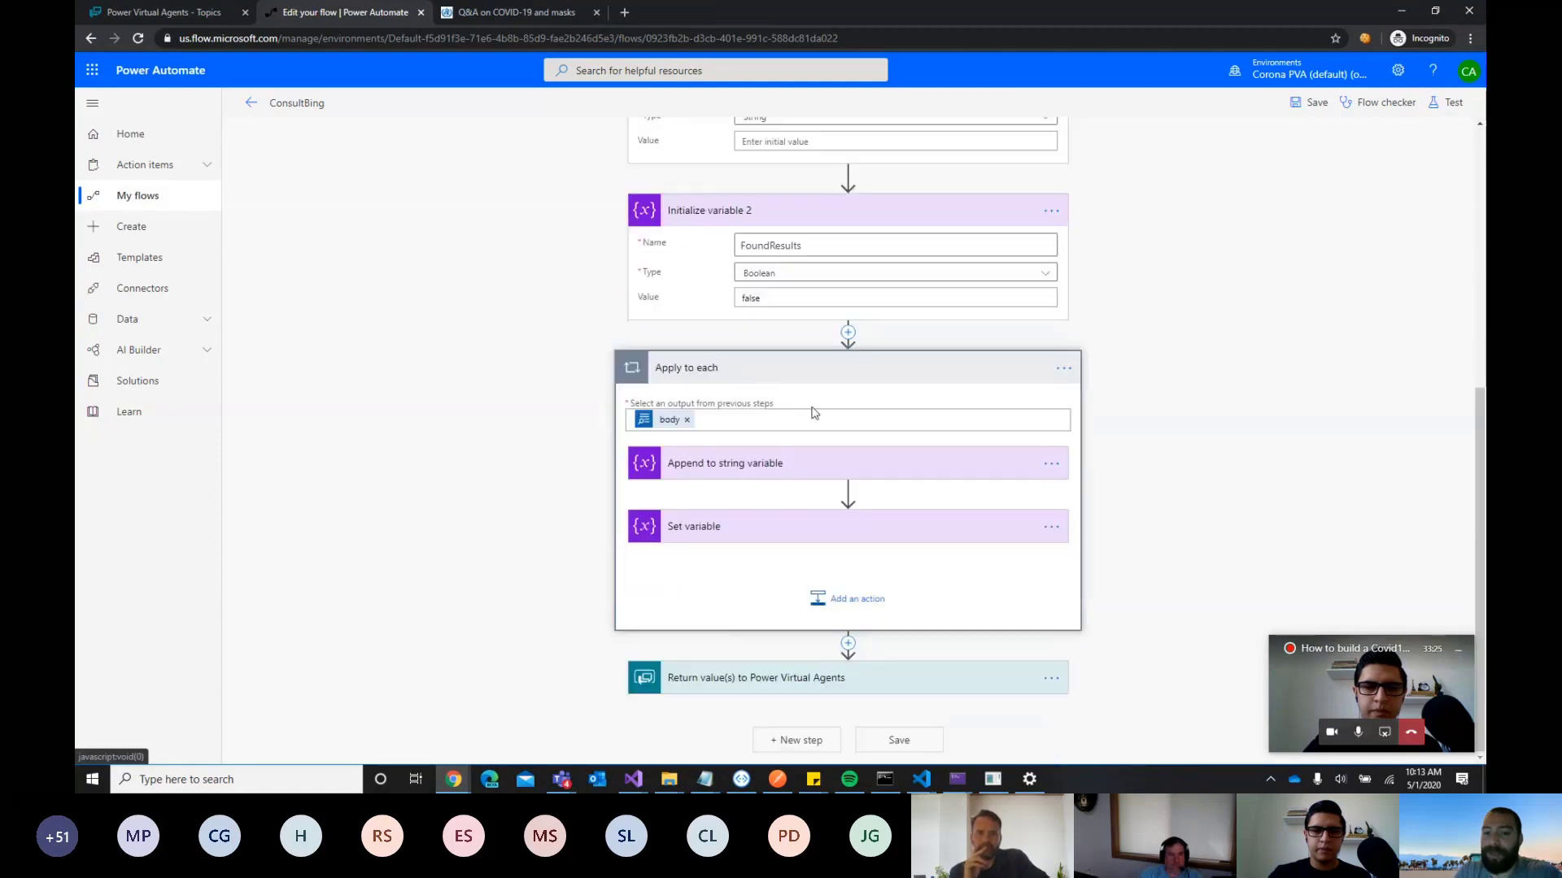
{"action": "left_click", "coordinate": [685, 470]}
{"action": "scroll", "coordinate": [888, 539], "scroll_direction": "down", "scroll_amount": 1}
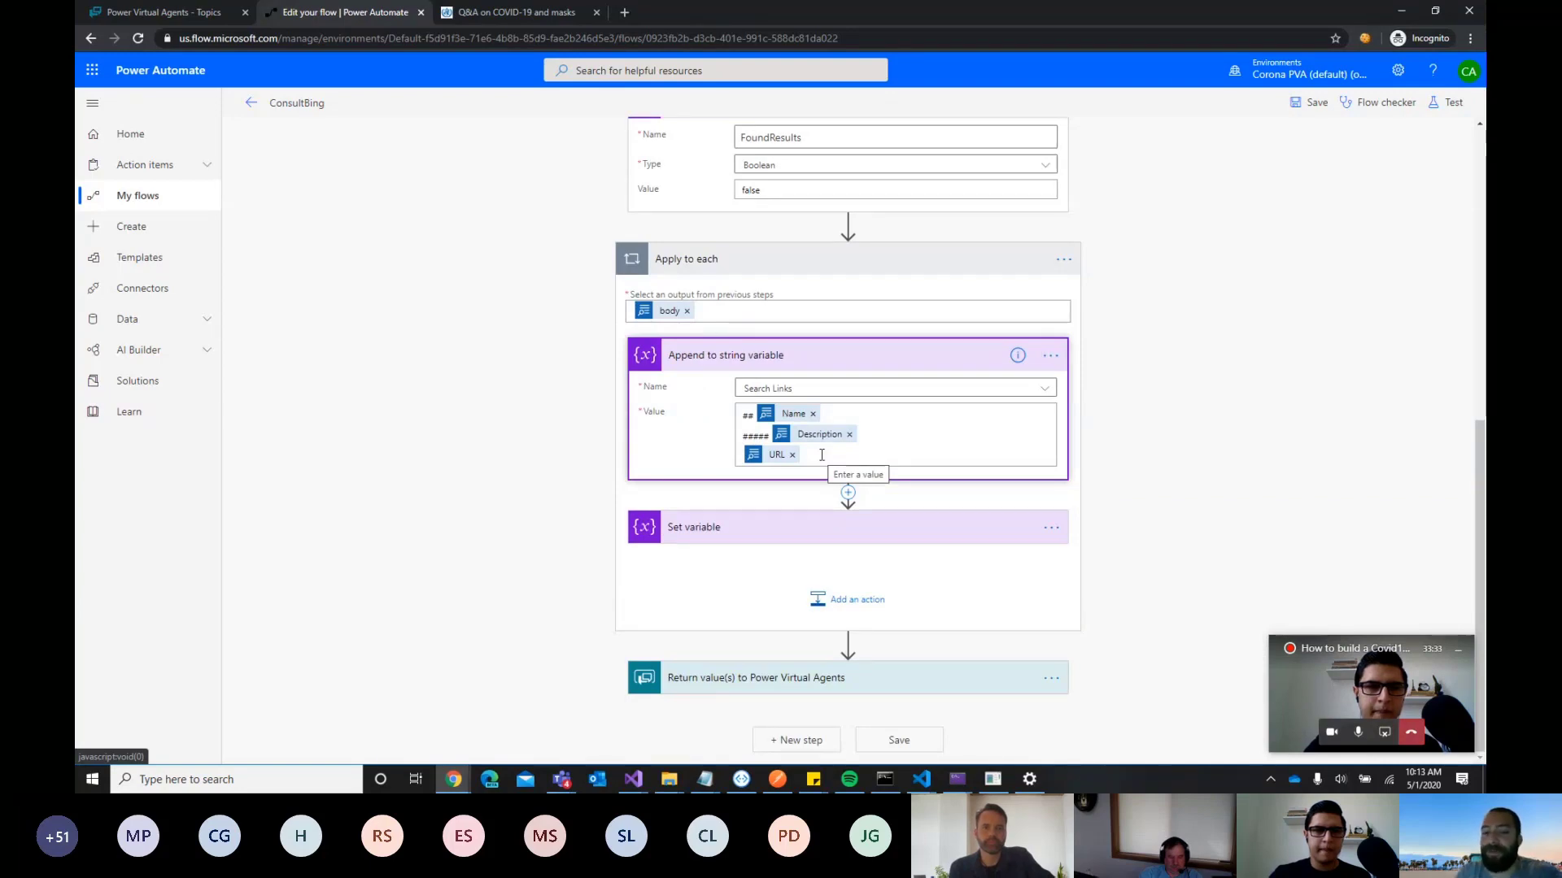
{"action": "left_click", "coordinate": [736, 677]}
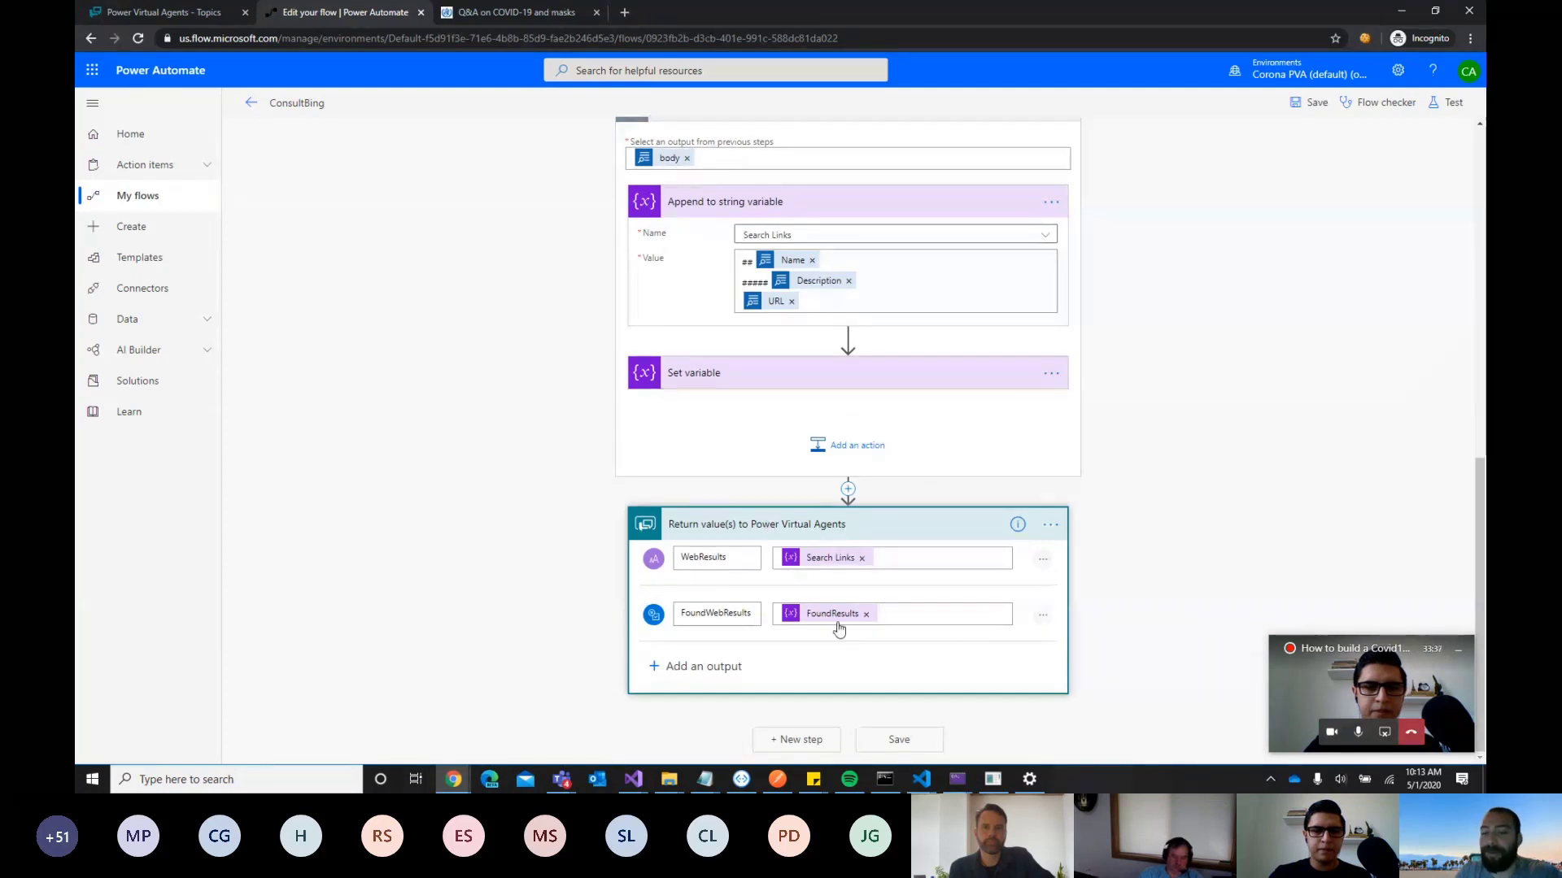
{"action": "mouse_move", "coordinate": [850, 570]}
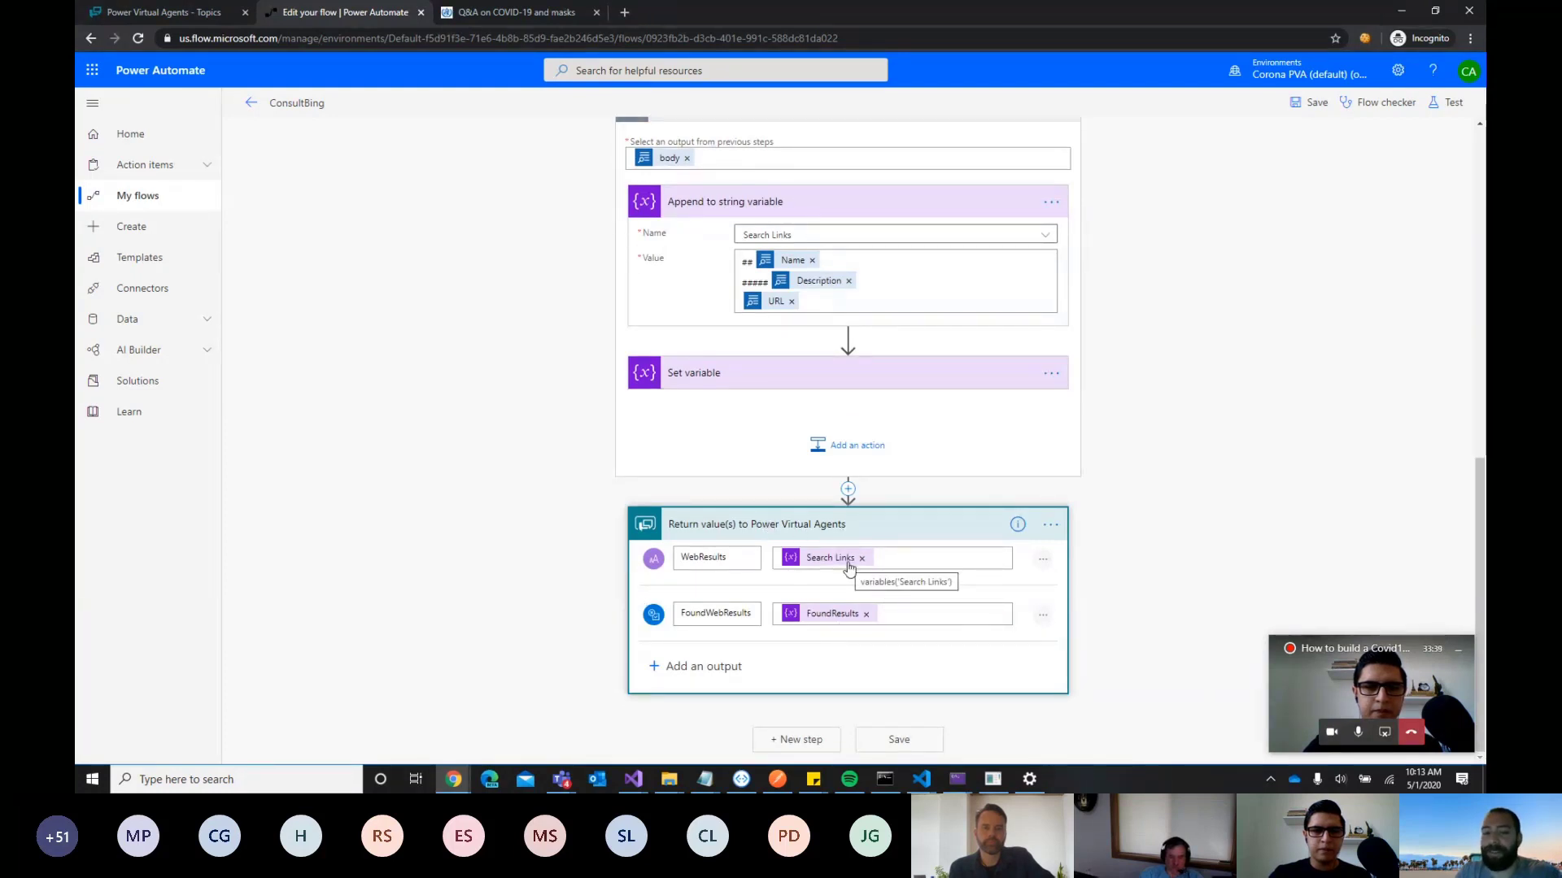
Switch back to Power Virtual Agents and set the Fallback topic's userQuery action input to bot.UnrecognizedTriggerPhrase
{"action": "left_click", "coordinate": [175, 12]}
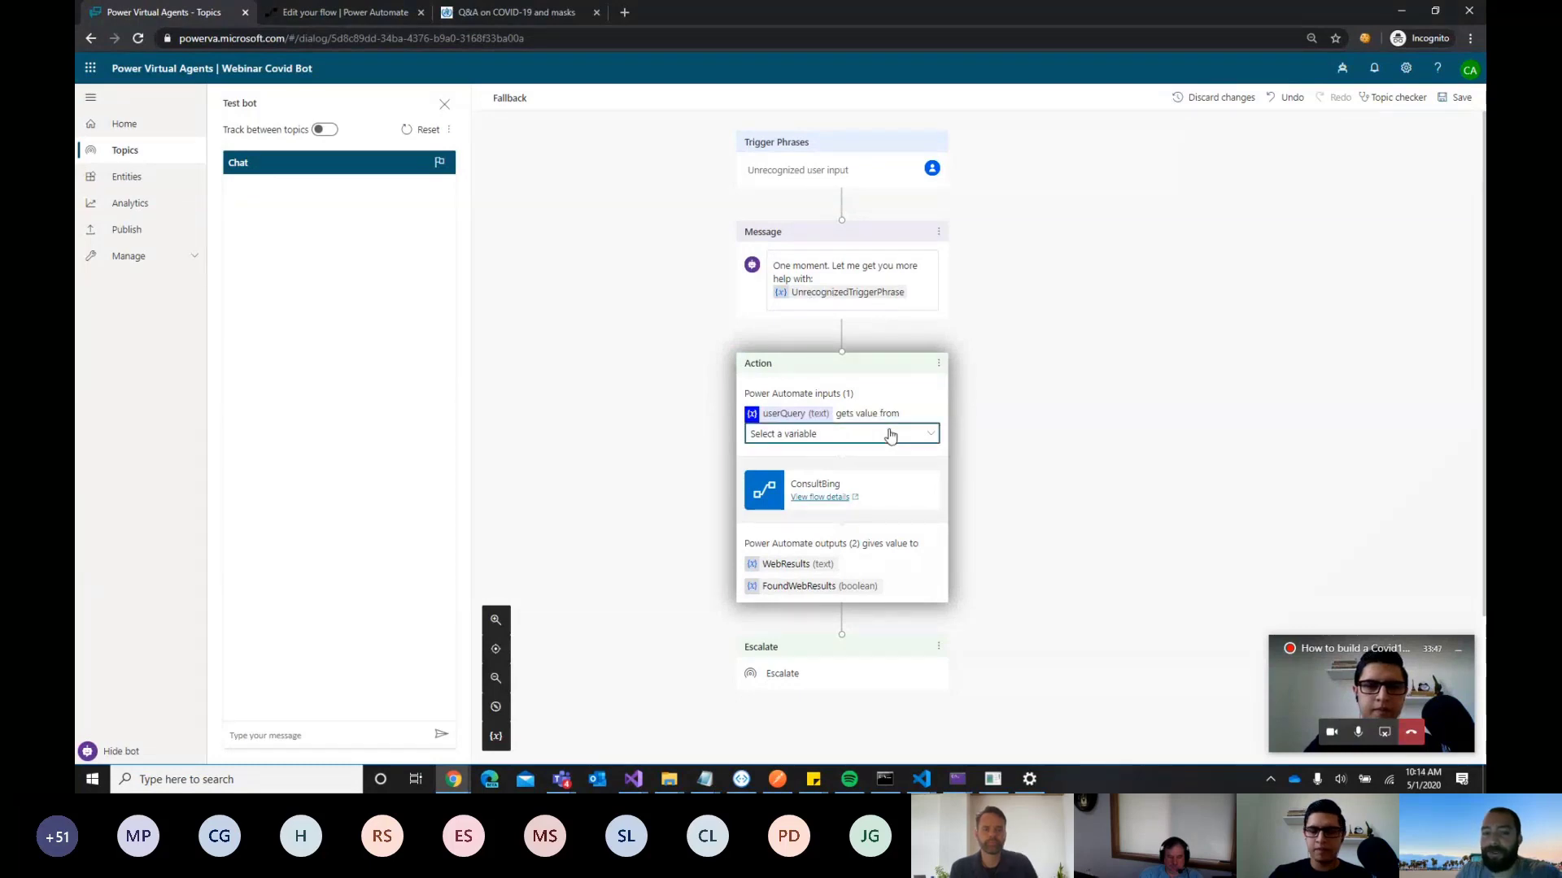
{"action": "left_click", "coordinate": [892, 433]}
{"action": "left_click", "coordinate": [804, 457]}
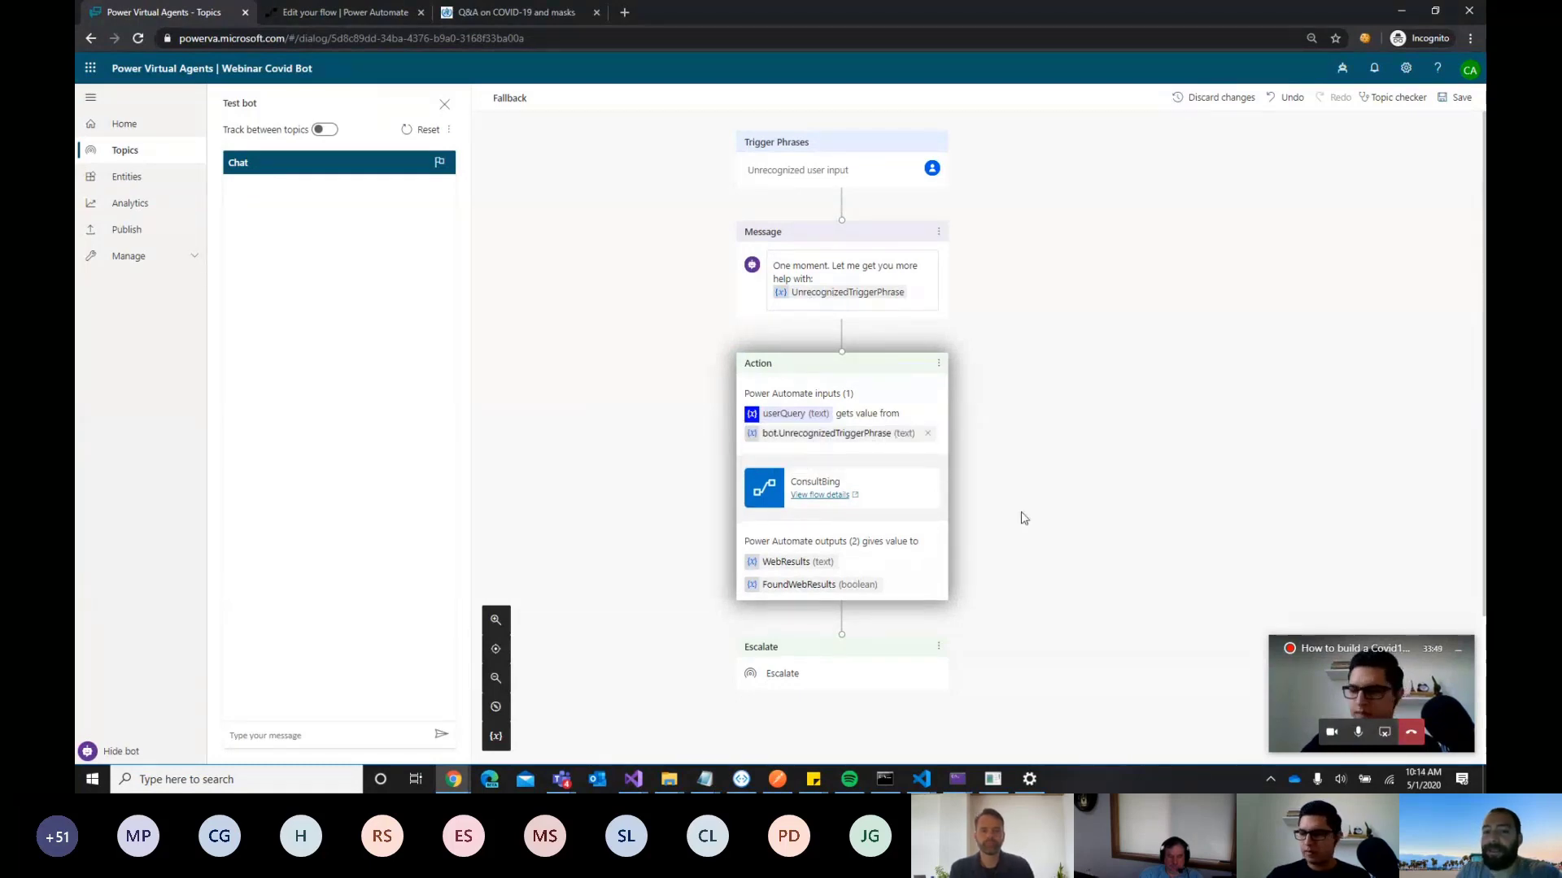
Delete the Escalate and Message nodes from the Fallback topic and save the topic
{"action": "left_click", "coordinate": [939, 648]}
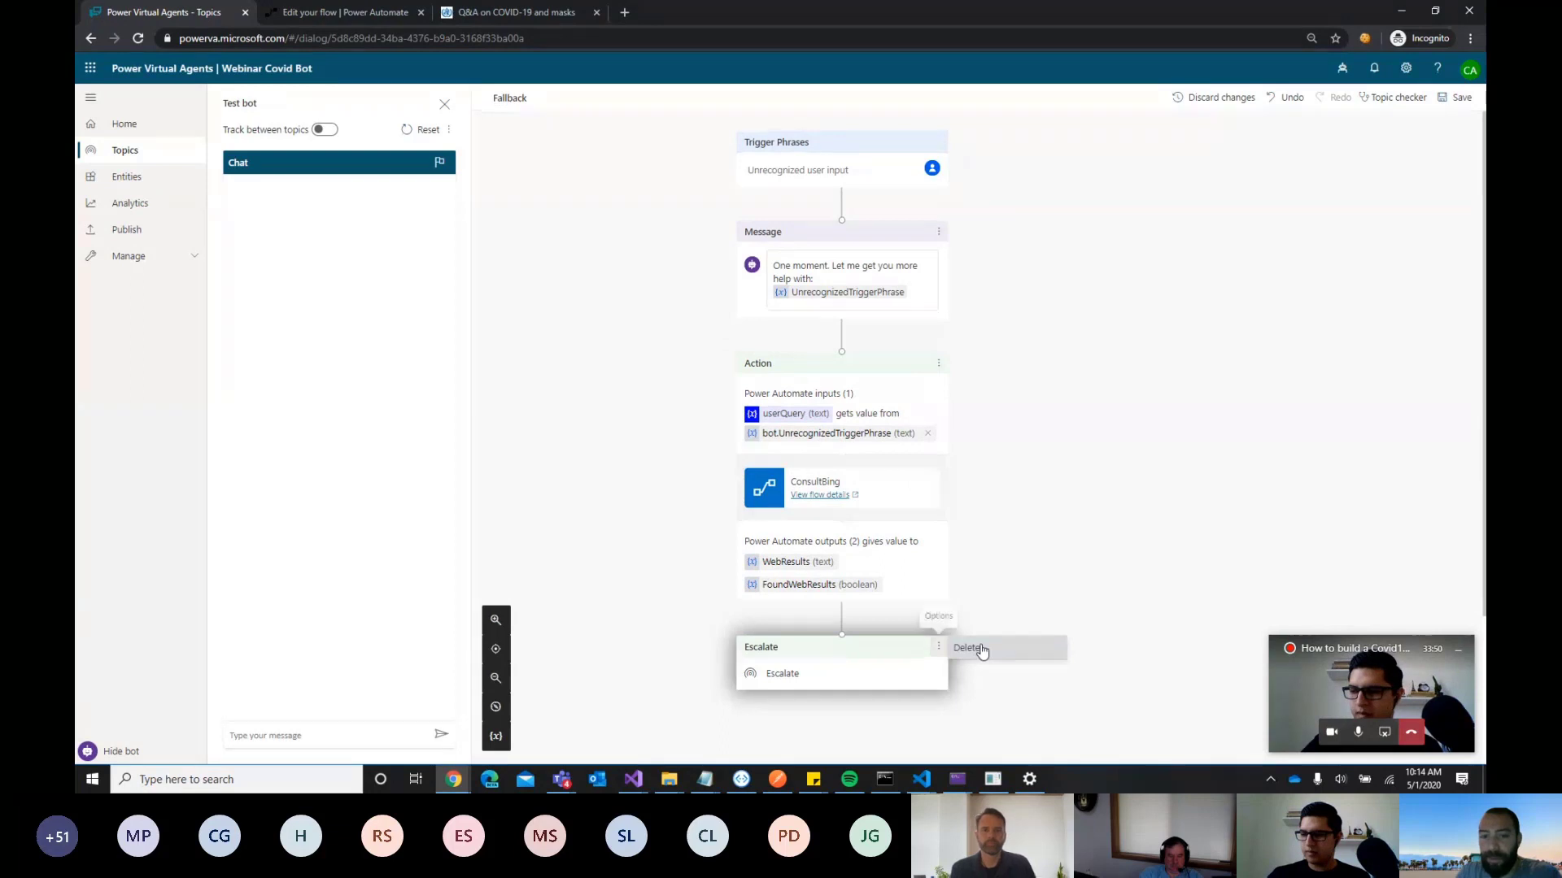
{"action": "left_click", "coordinate": [972, 650]}
{"action": "left_click", "coordinate": [939, 232]}
{"action": "left_click", "coordinate": [966, 234]}
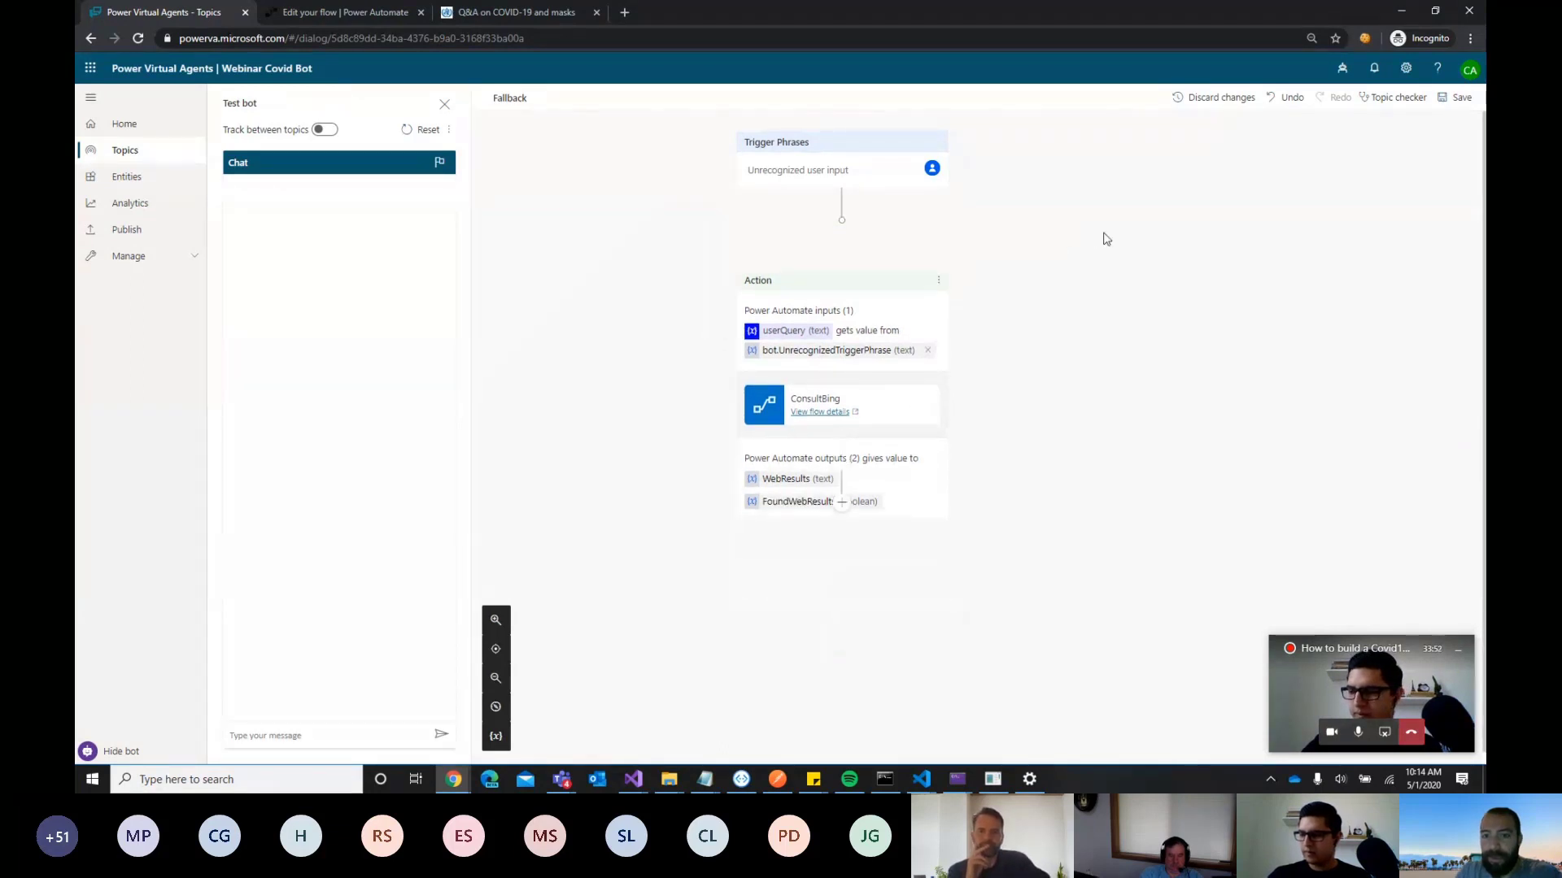
{"action": "left_click", "coordinate": [1460, 98]}
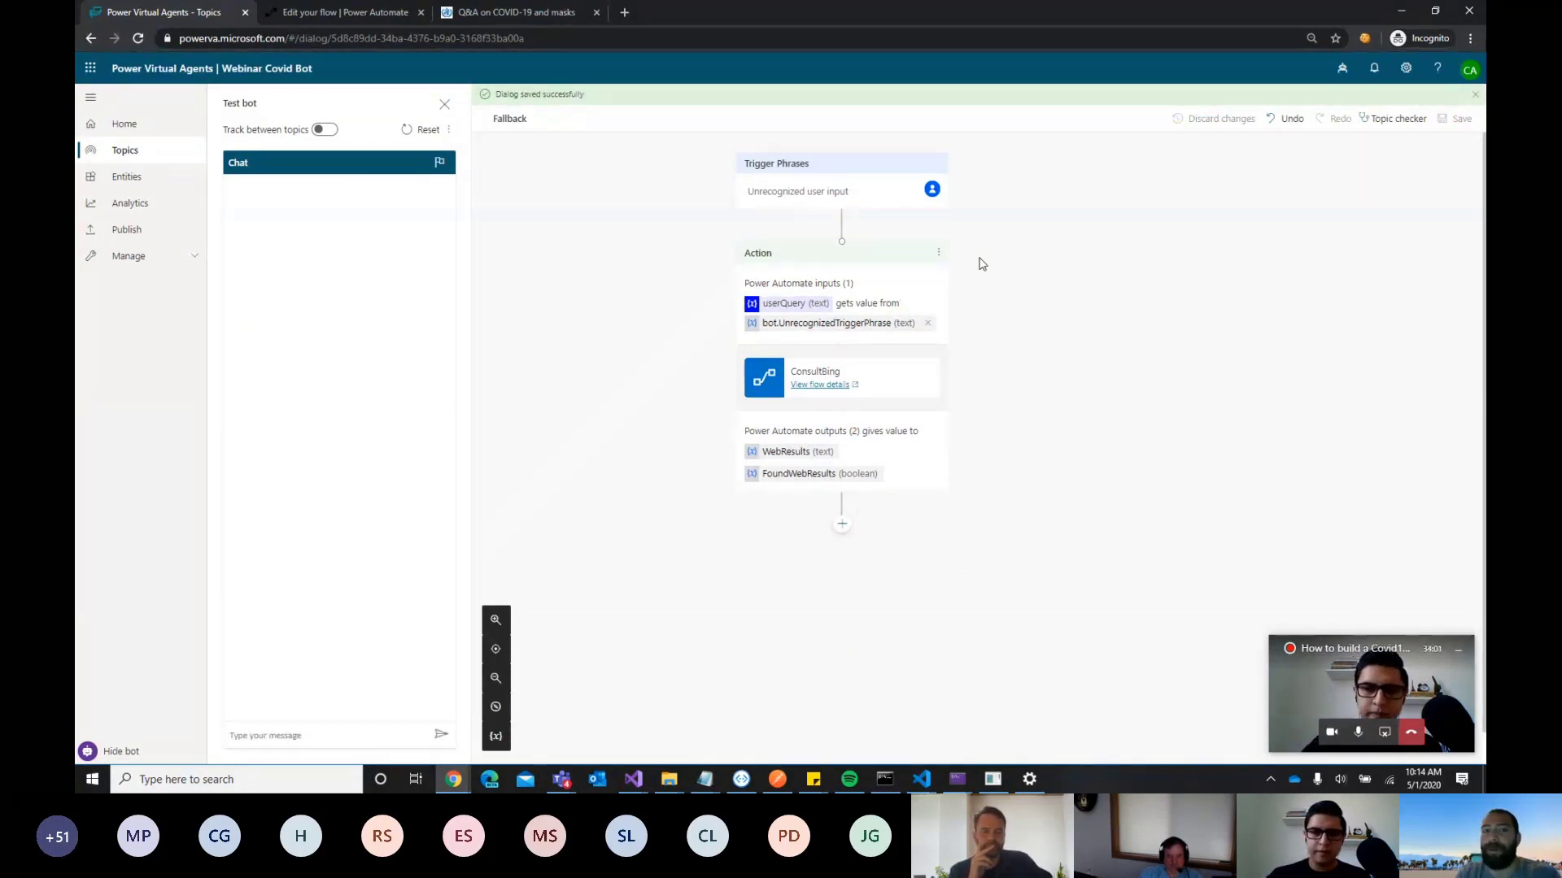
Return to the bot's suggested topics and preview the suggestion "What is WHO's view on masks?"
{"action": "left_click", "coordinate": [126, 150]}
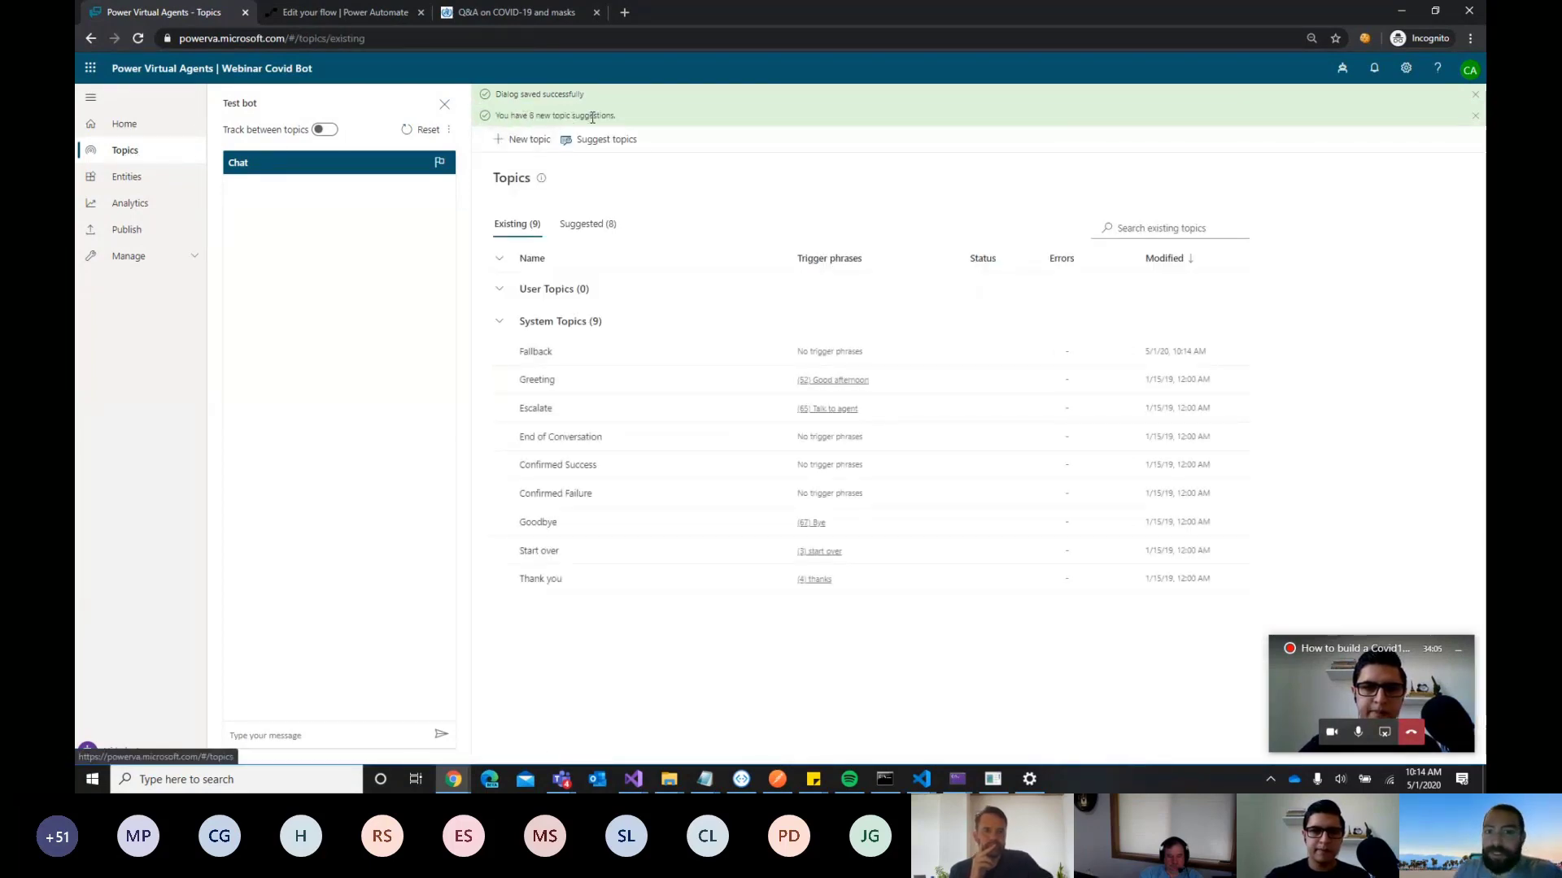
{"action": "left_click", "coordinate": [602, 151]}
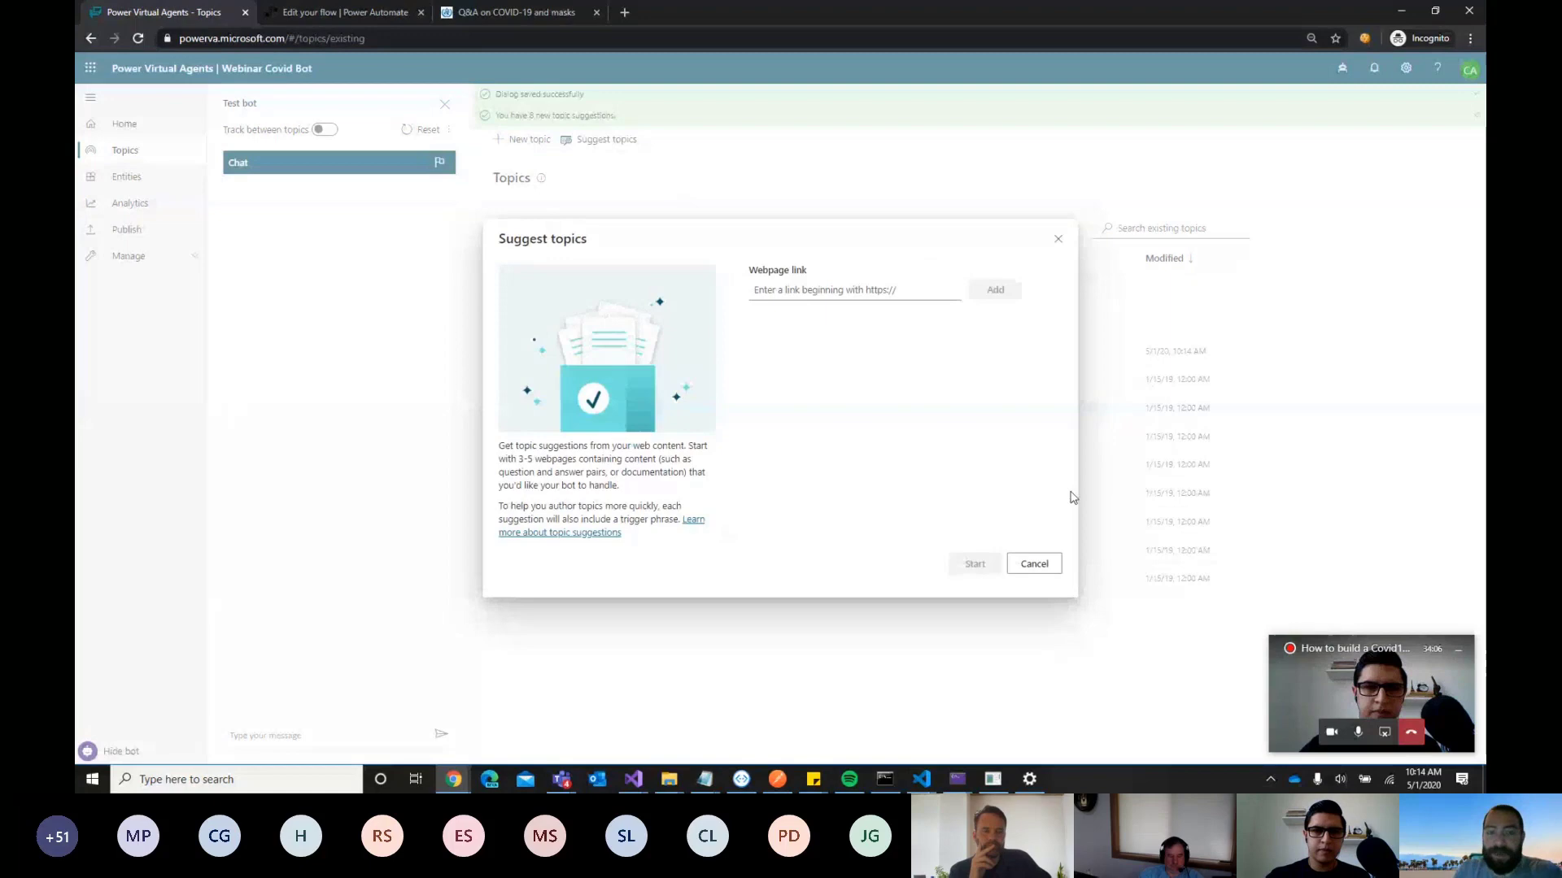
{"action": "left_click", "coordinate": [1037, 565]}
{"action": "left_click", "coordinate": [586, 205]}
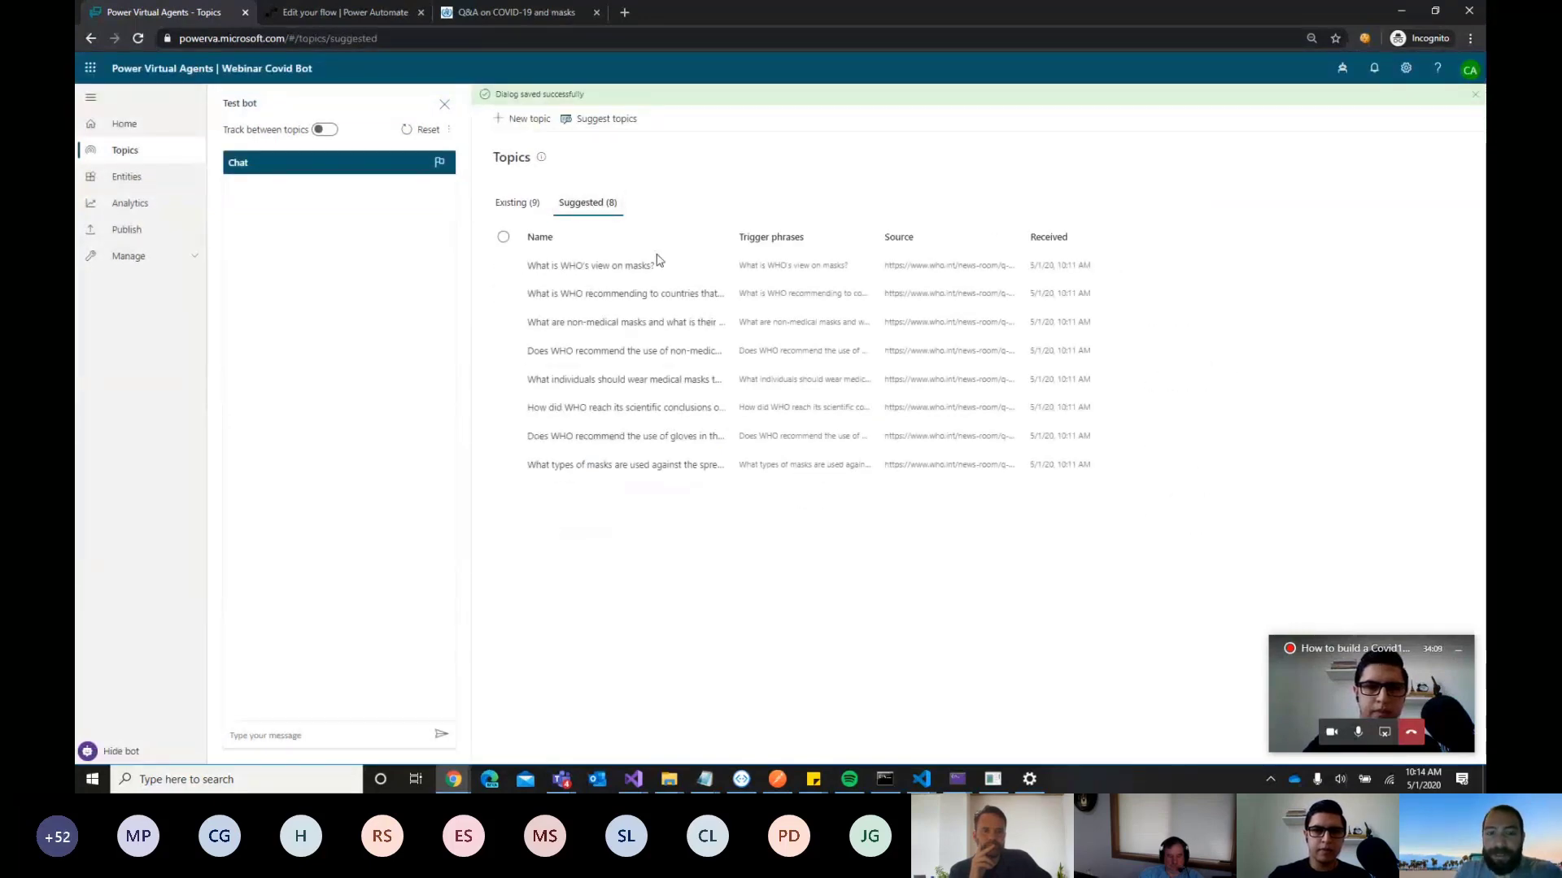
{"action": "left_click", "coordinate": [581, 267]}
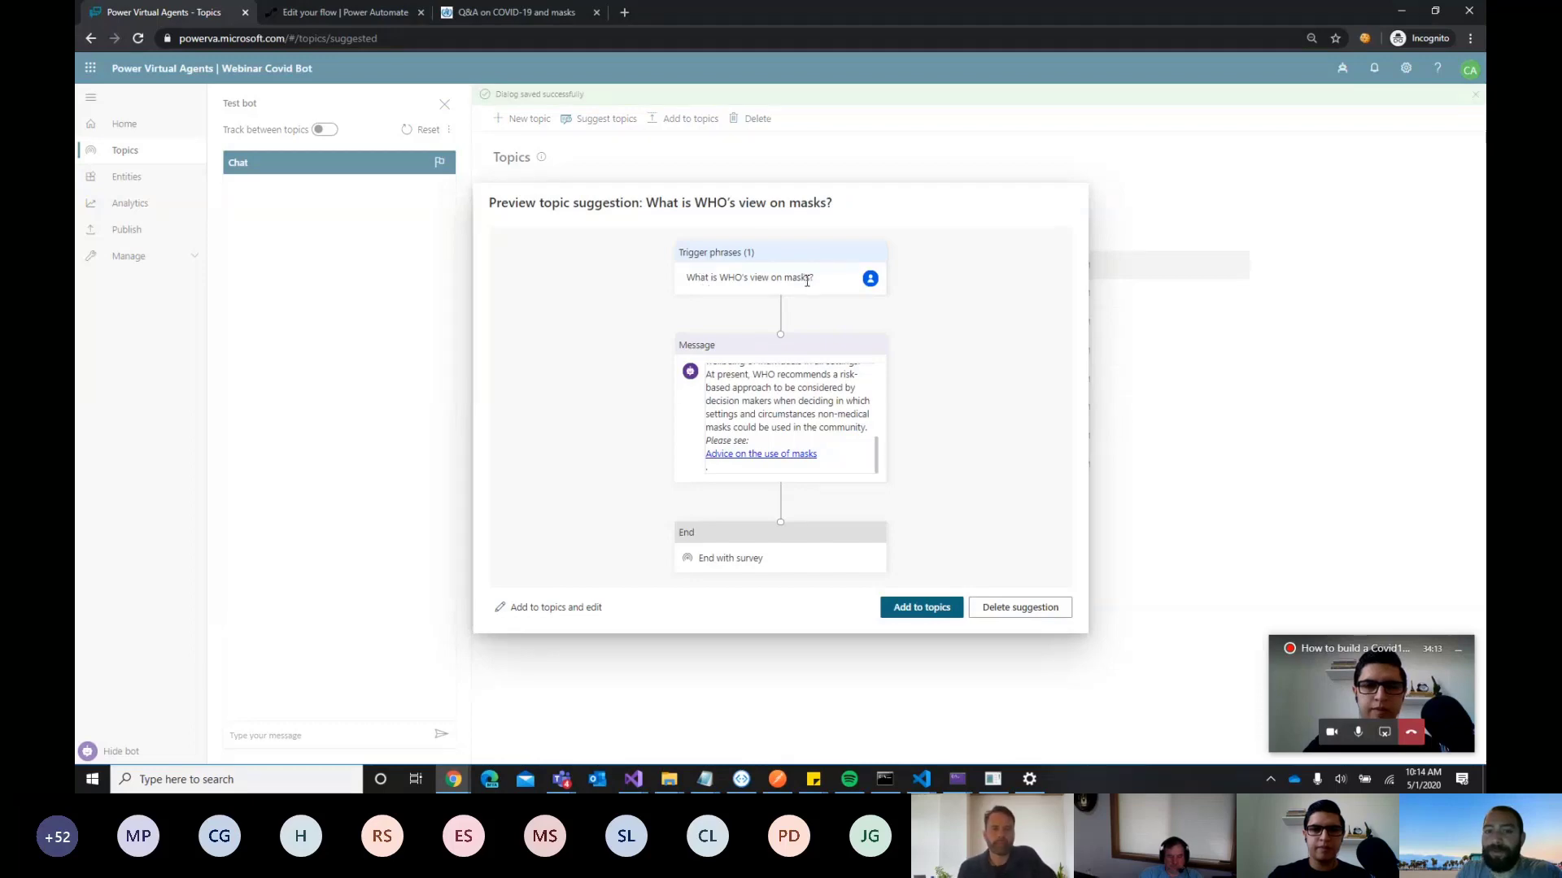
Compare the suggested answer with the WHO Q&A page and add the suggestion to the bot's topics
{"action": "left_click", "coordinate": [522, 22]}
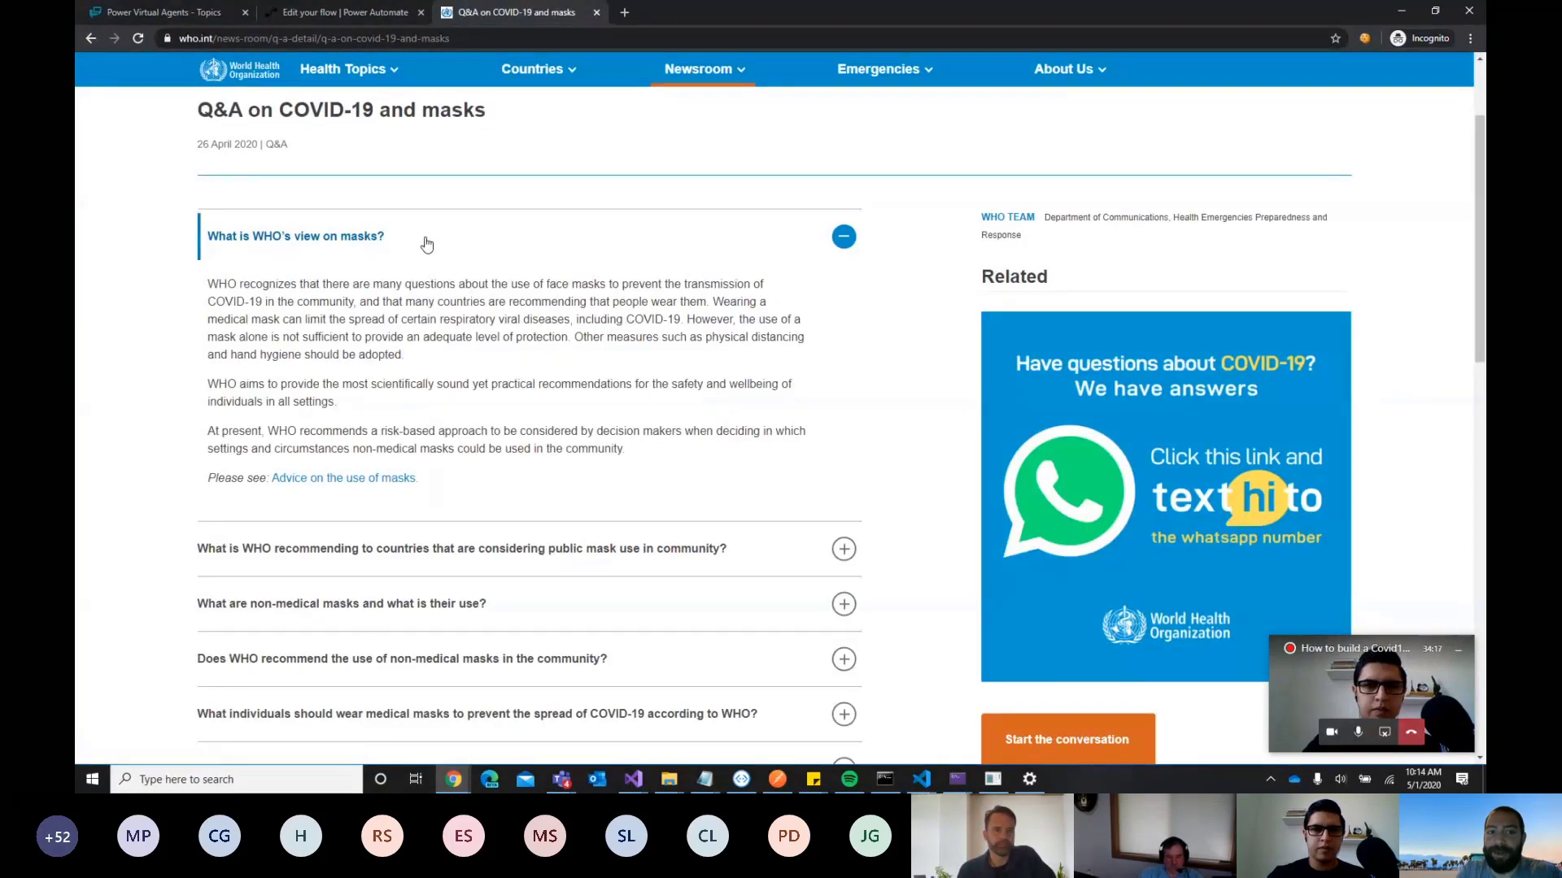
{"action": "left_click", "coordinate": [329, 16]}
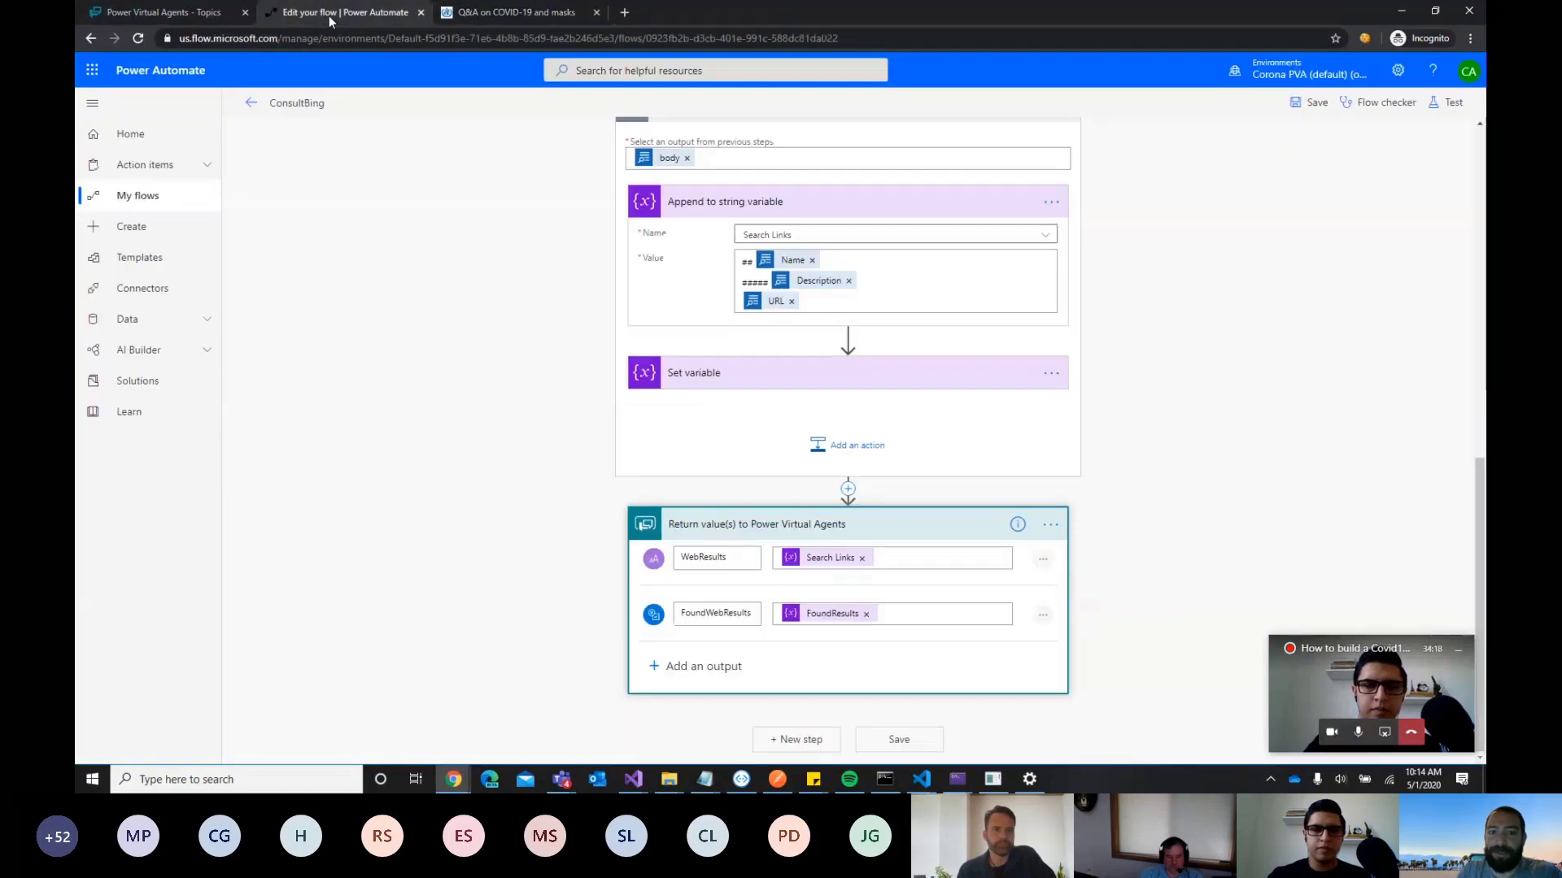
{"action": "left_click", "coordinate": [187, 12]}
{"action": "scroll", "coordinate": [751, 407], "scroll_direction": "up", "scroll_amount": 5}
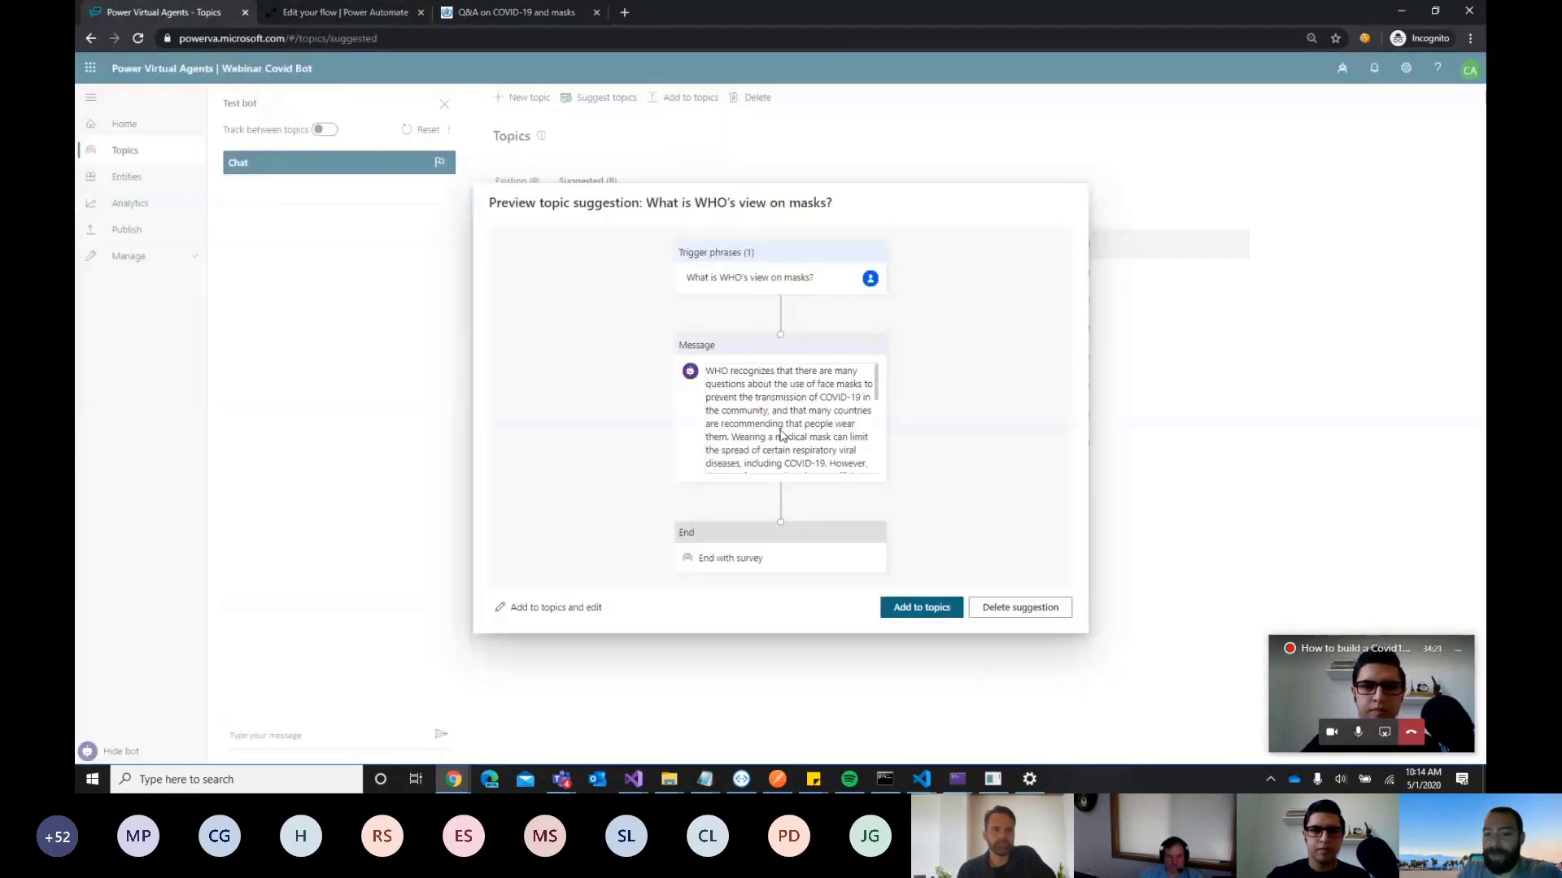
{"action": "left_click", "coordinate": [924, 610]}
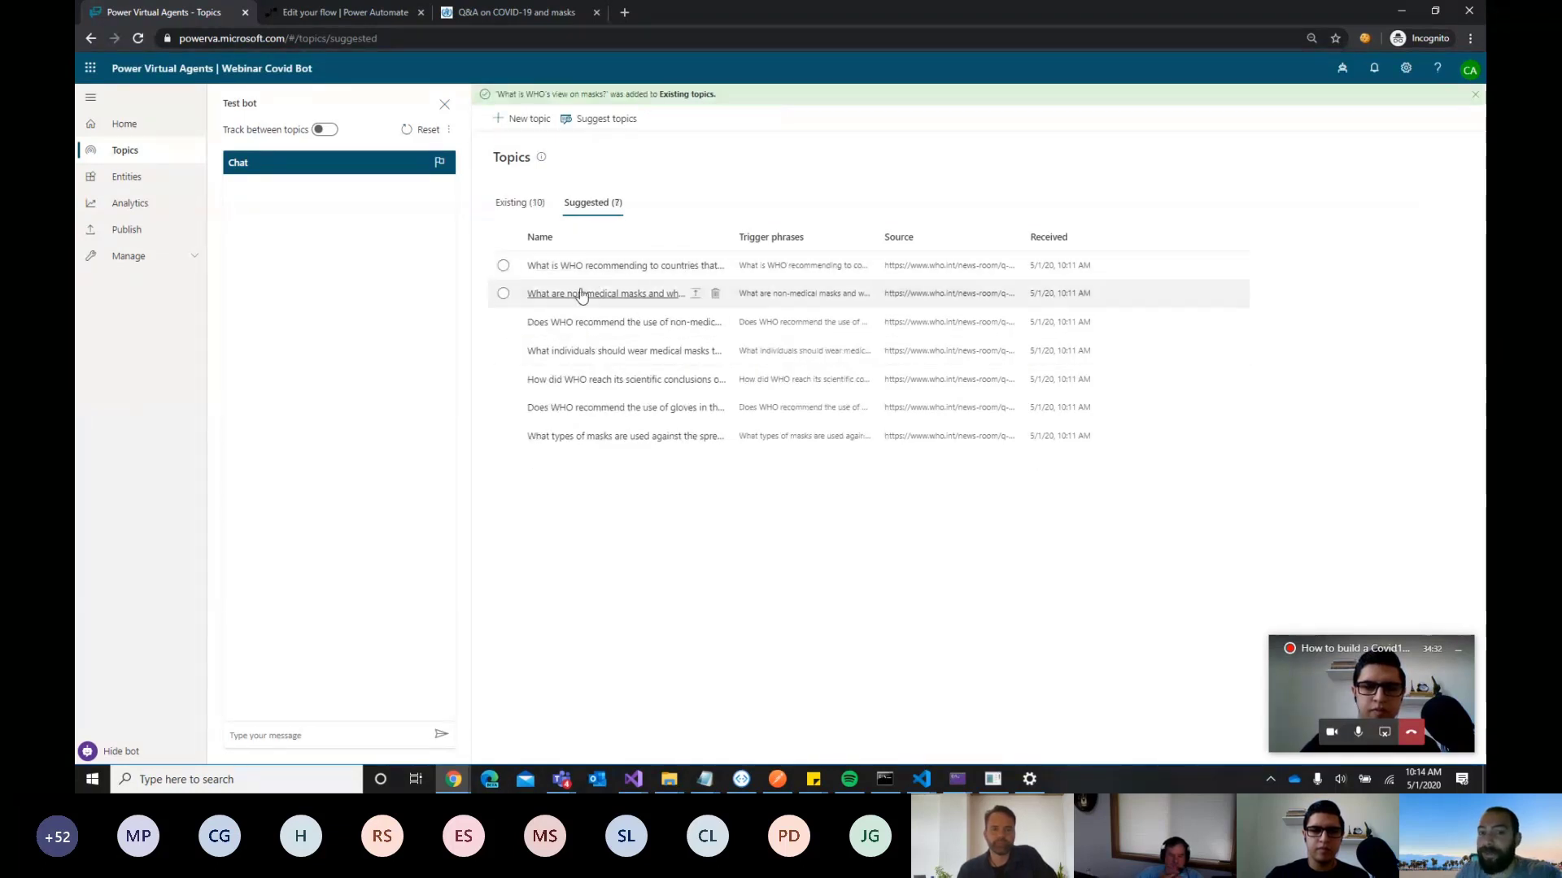
Open the existing topic "What is WHO's view on masks?" in the authoring canvas and examine its message and trigger phrase
{"action": "left_click", "coordinate": [522, 201]}
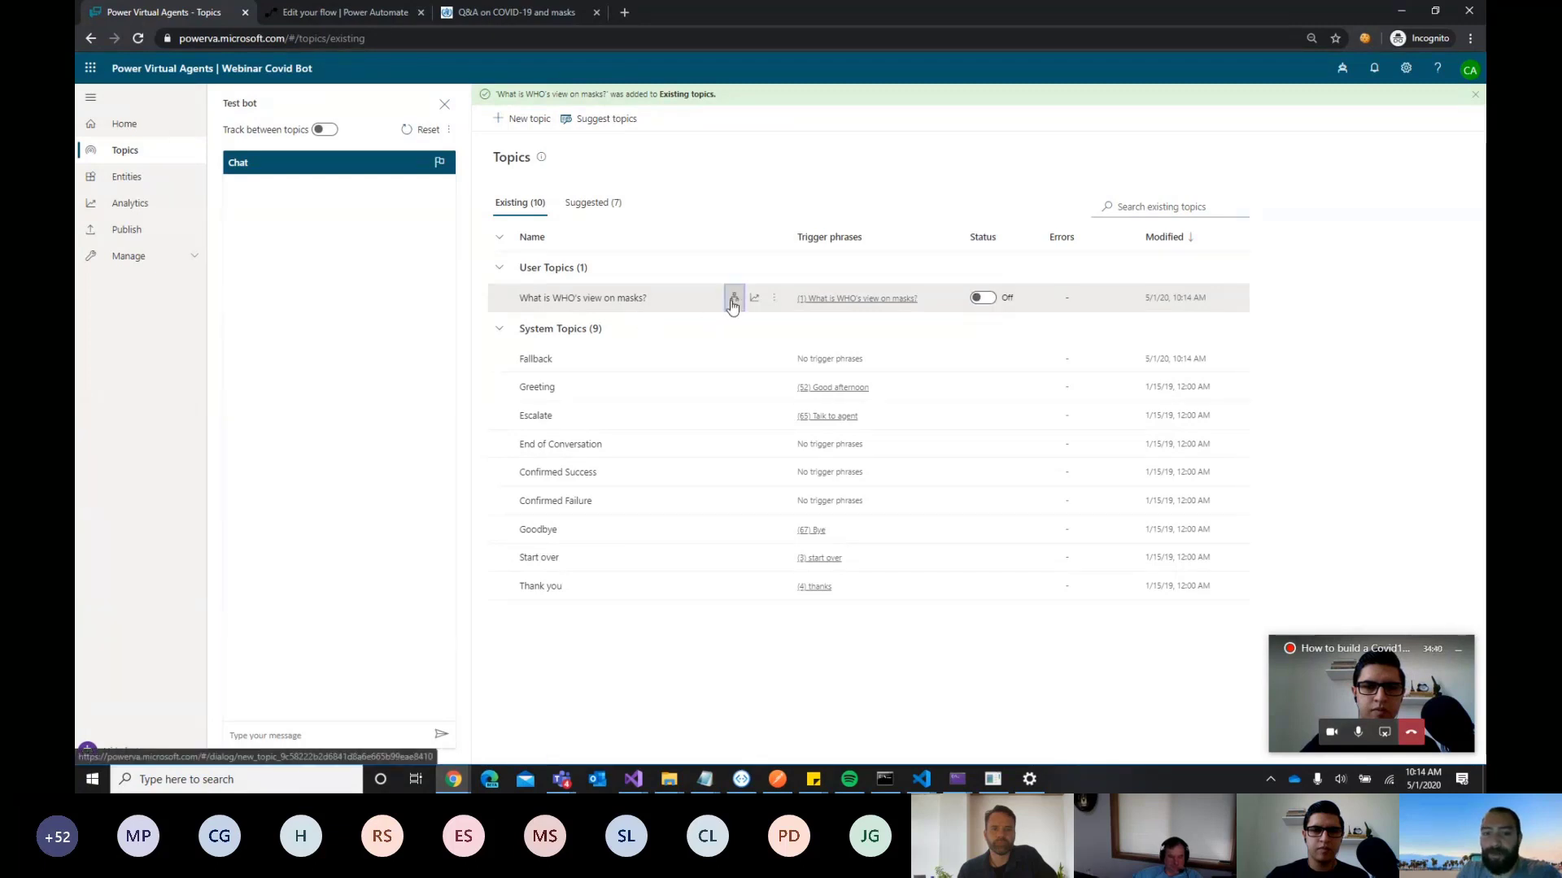
{"action": "left_click", "coordinate": [732, 299]}
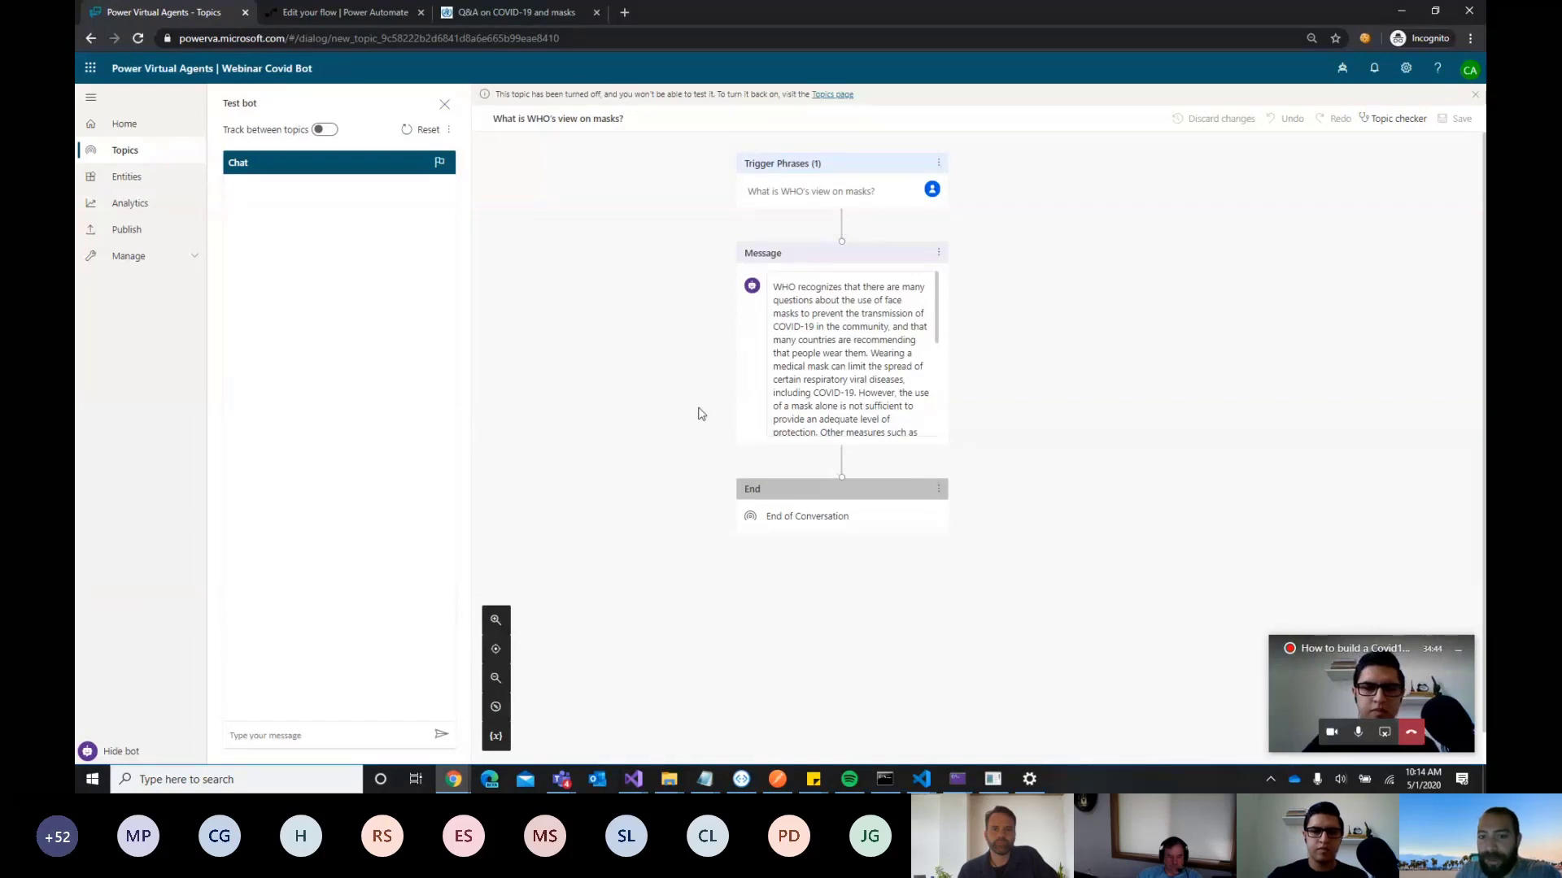
{"action": "left_click", "coordinate": [777, 289]}
{"action": "left_click_drag", "start_coordinate": [777, 287], "coordinate": [919, 439]}
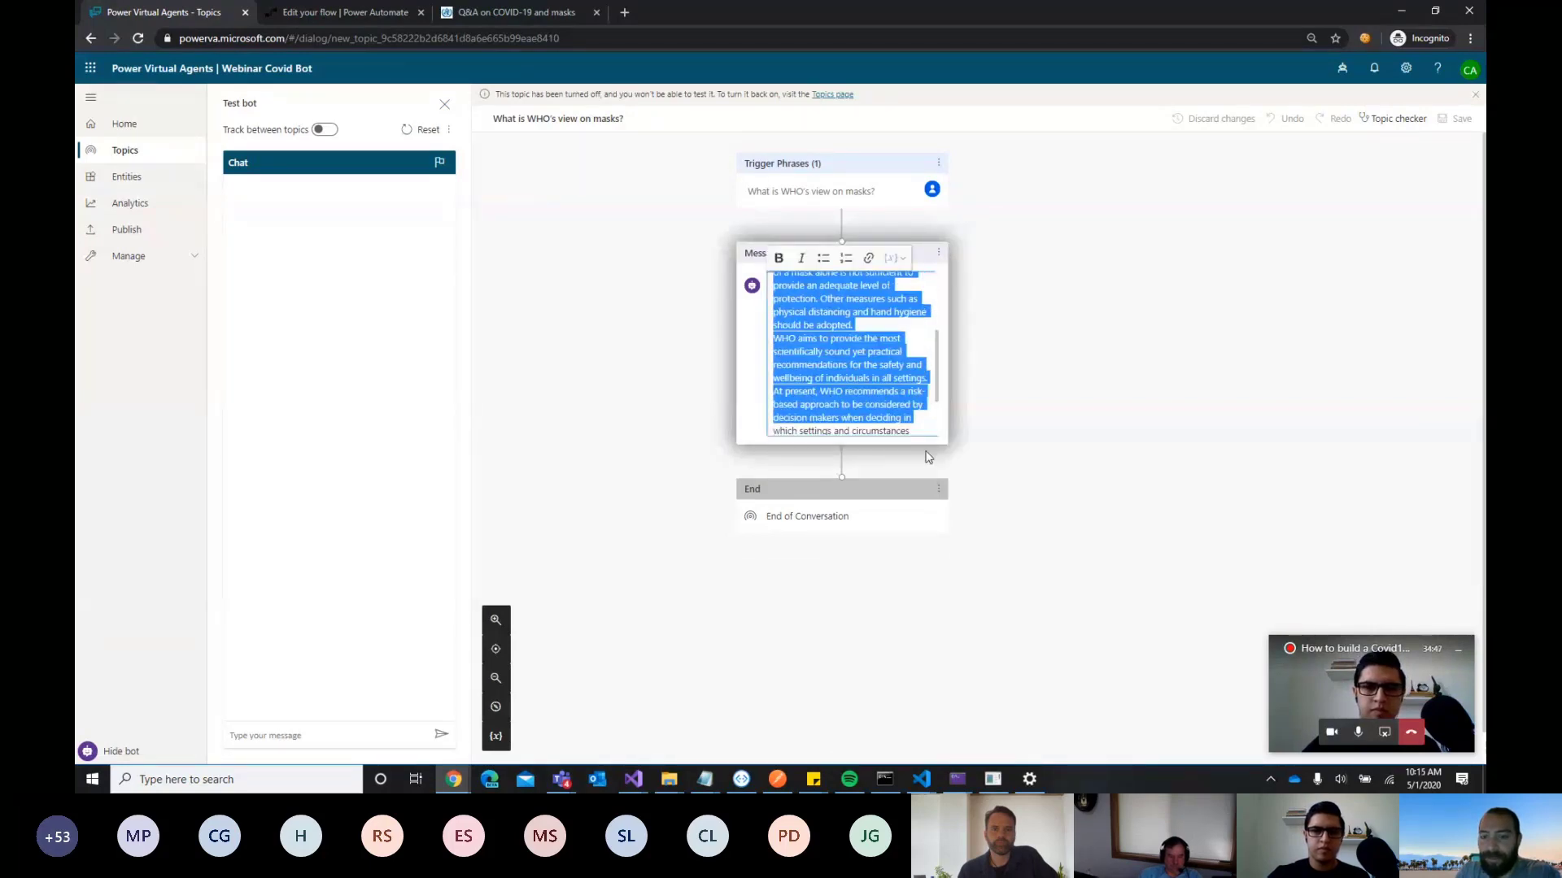
{"action": "left_click", "coordinate": [935, 126]}
{"action": "left_click_drag", "start_coordinate": [890, 191], "coordinate": [726, 188]}
{"action": "left_click", "coordinate": [752, 193]}
{"action": "left_click", "coordinate": [894, 198]}
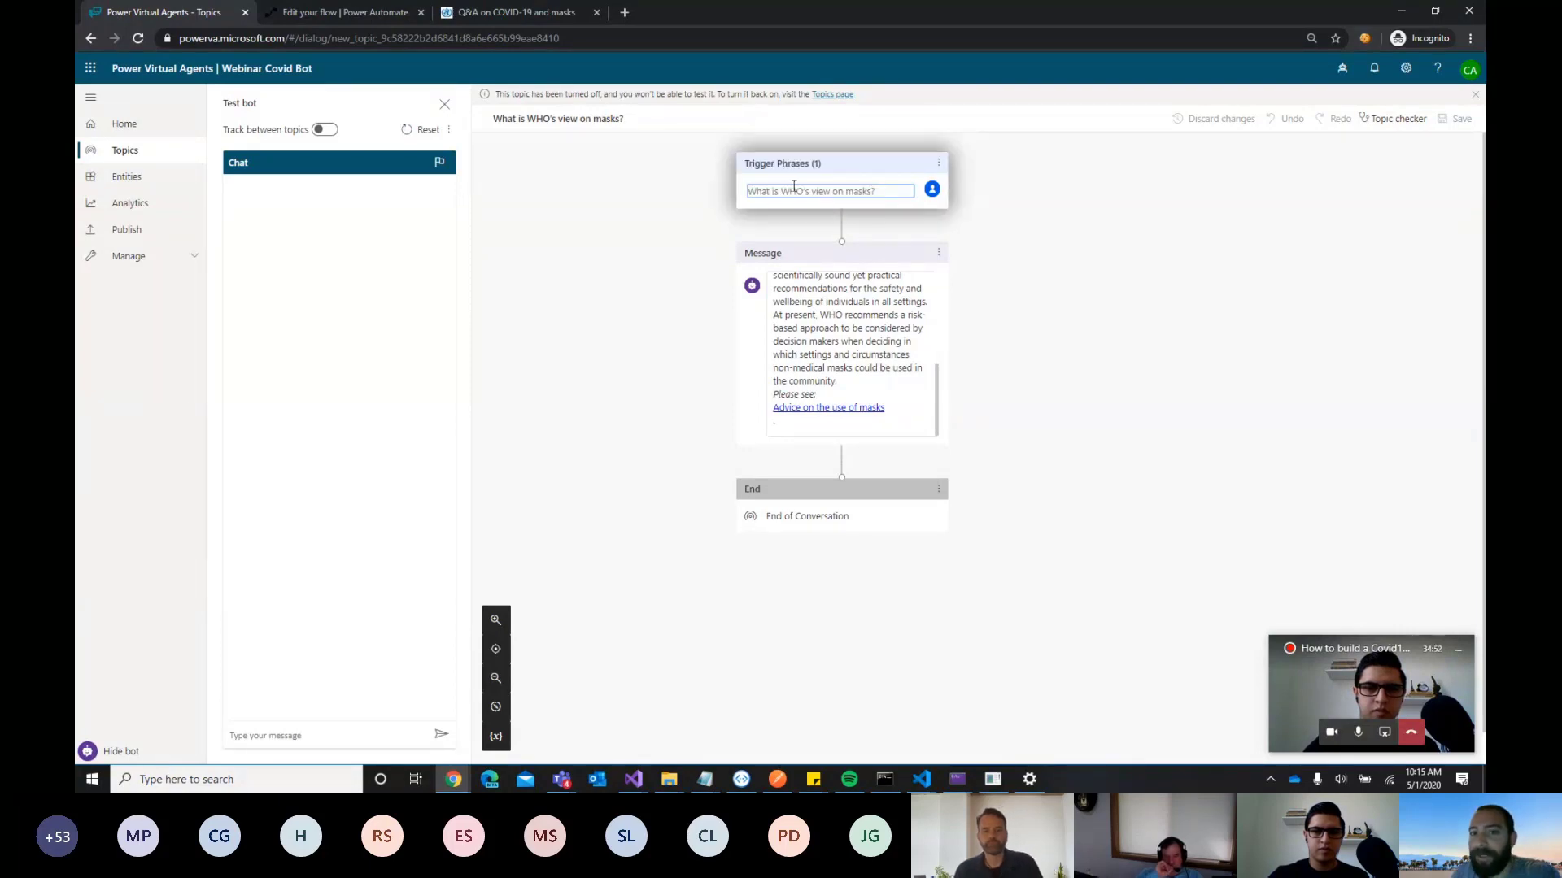
Add the trigger phrases "should I wear a mask" and "is a mask required" to the masks topic and save it
{"action": "left_click", "coordinate": [935, 192]}
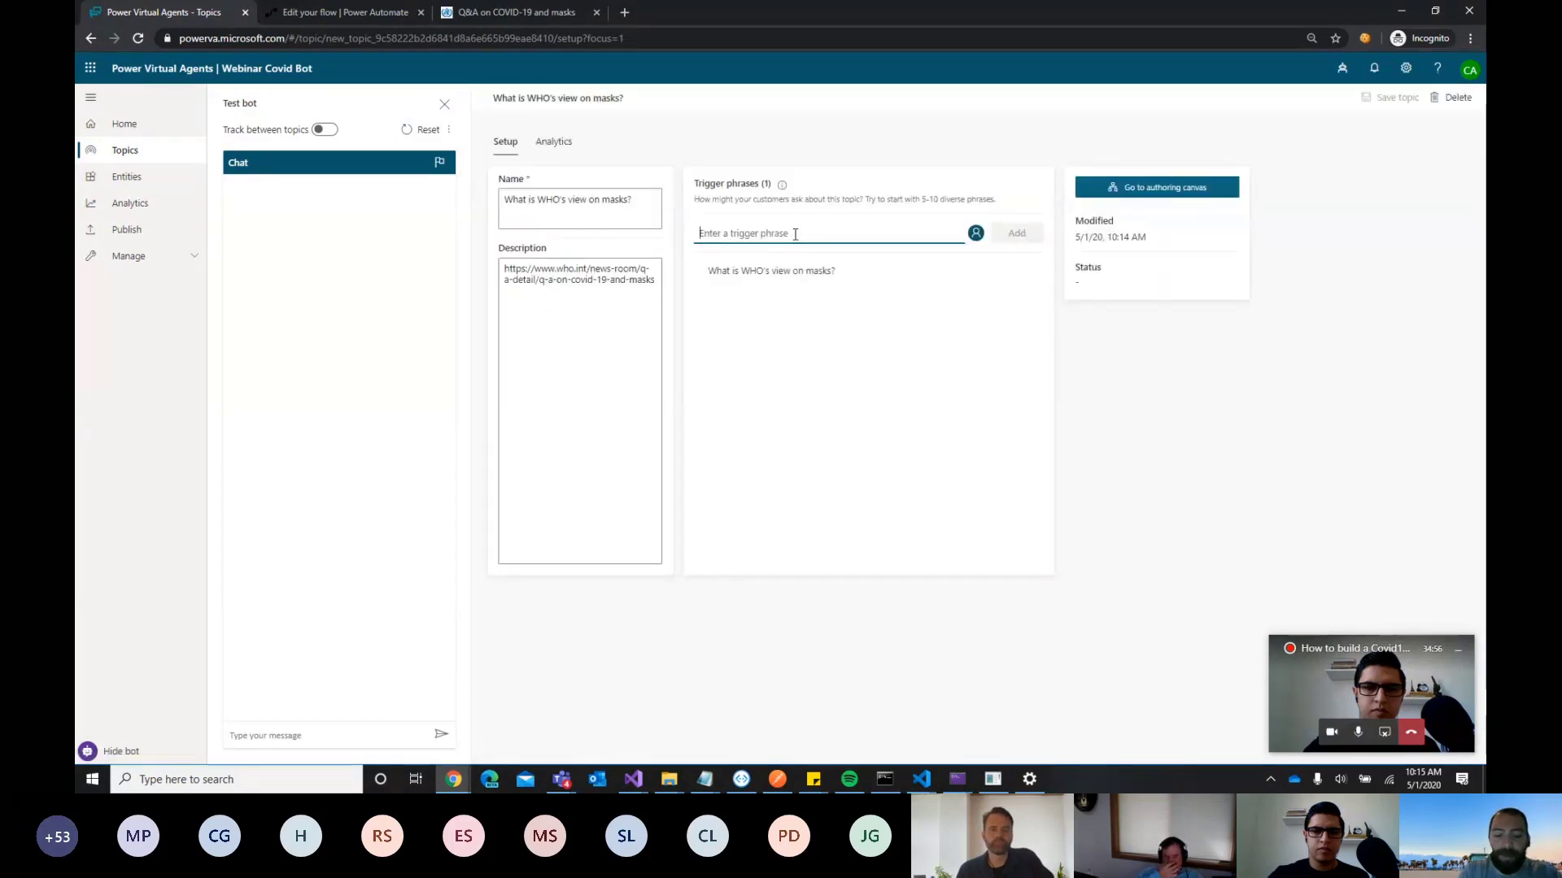
{"action": "type", "text": "should I wa"}
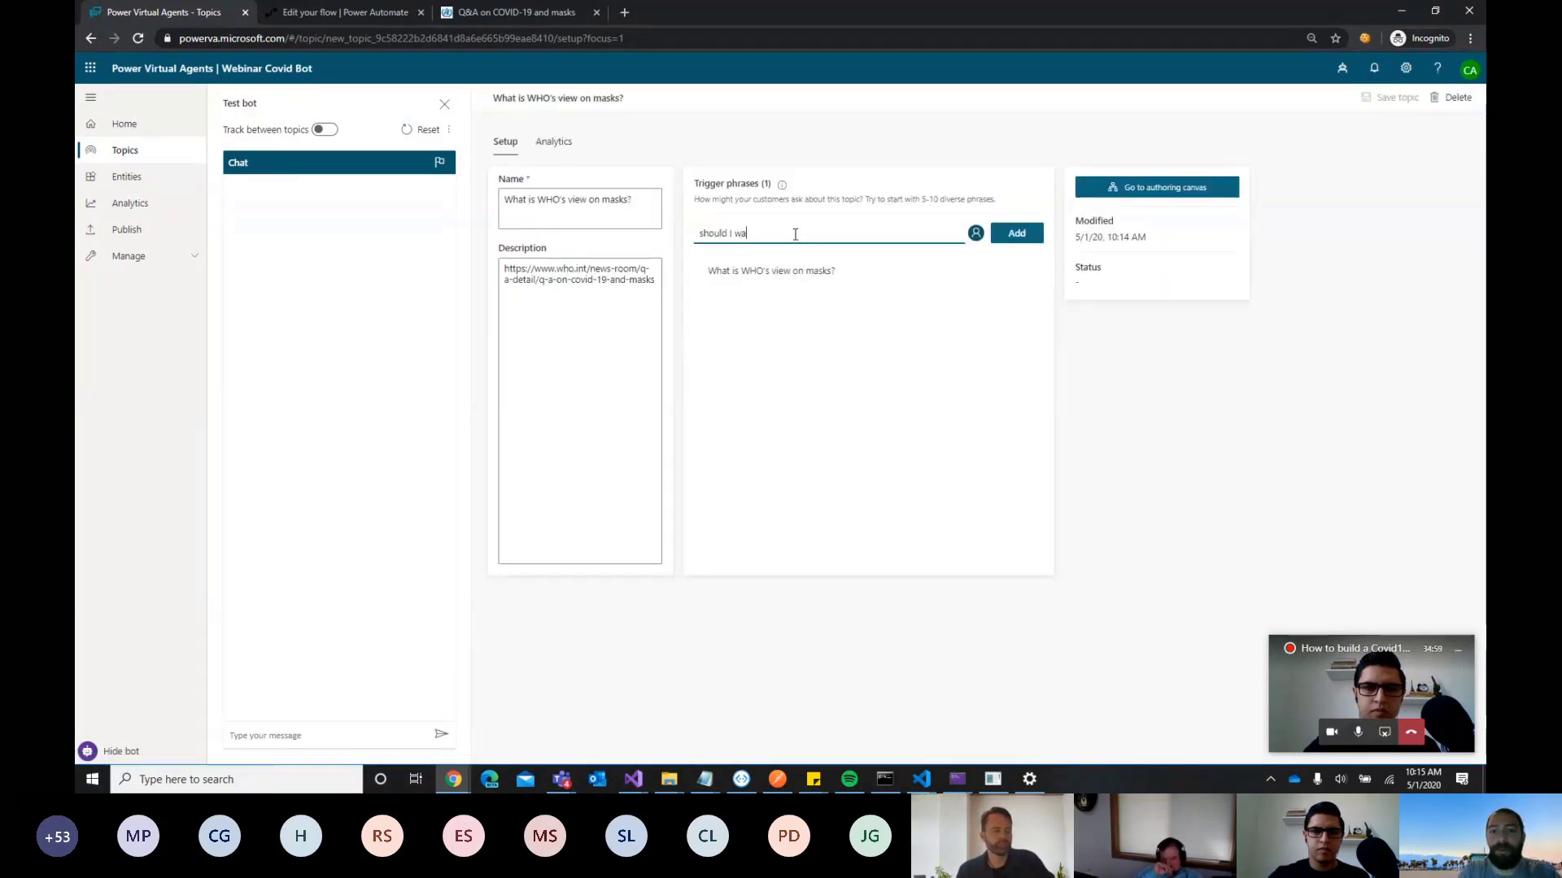
{"action": "type", "text": "er a m"}
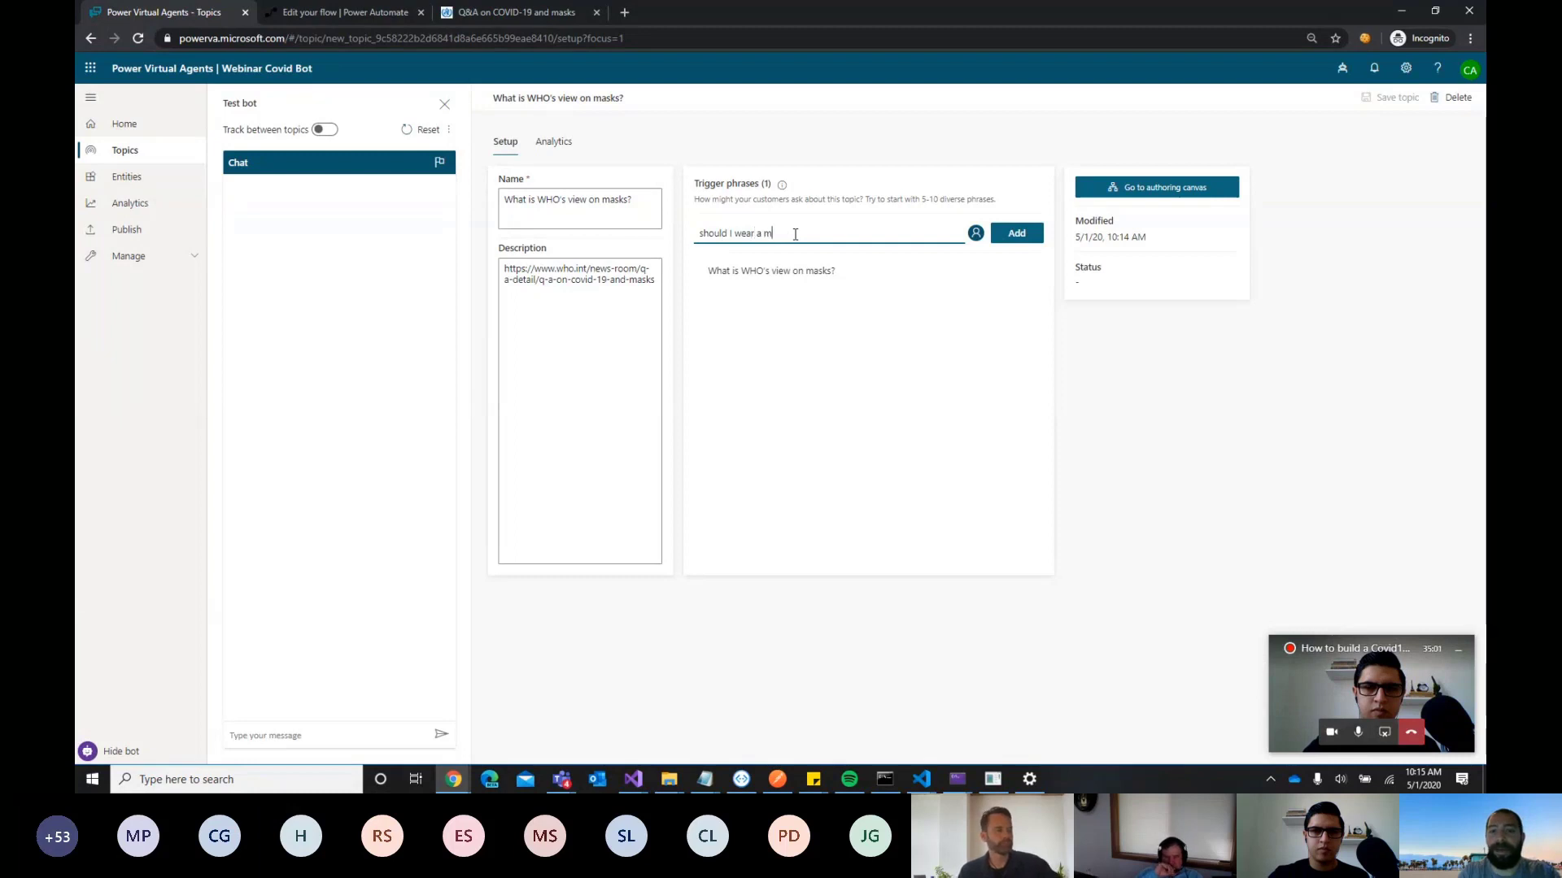
{"action": "type", "text": "ask"}
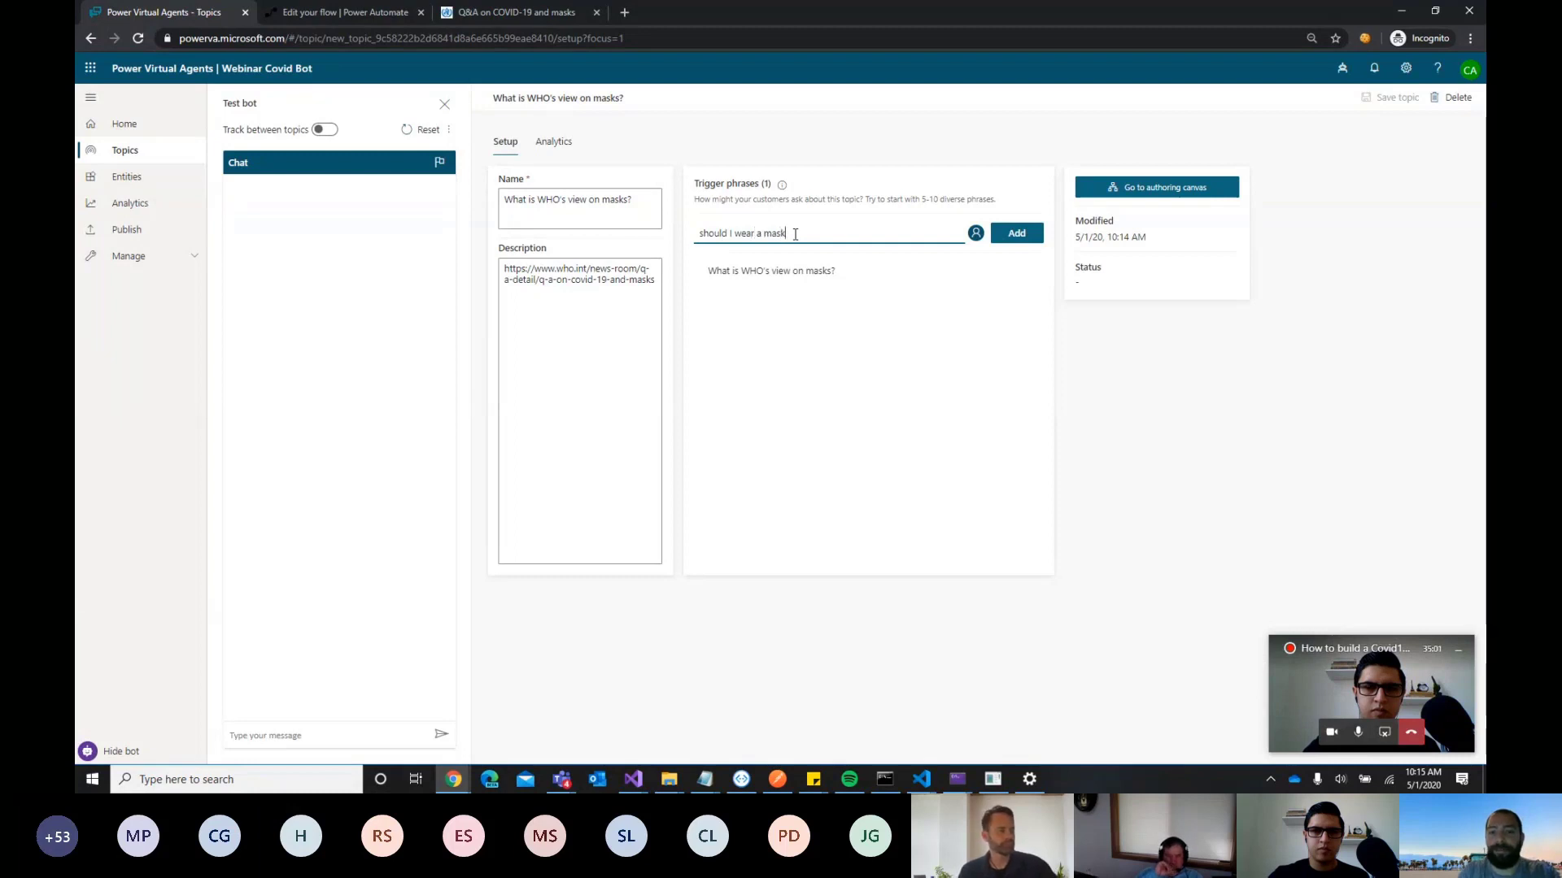
{"action": "left_click", "coordinate": [1020, 235]}
{"action": "type", "text": "is a a"}
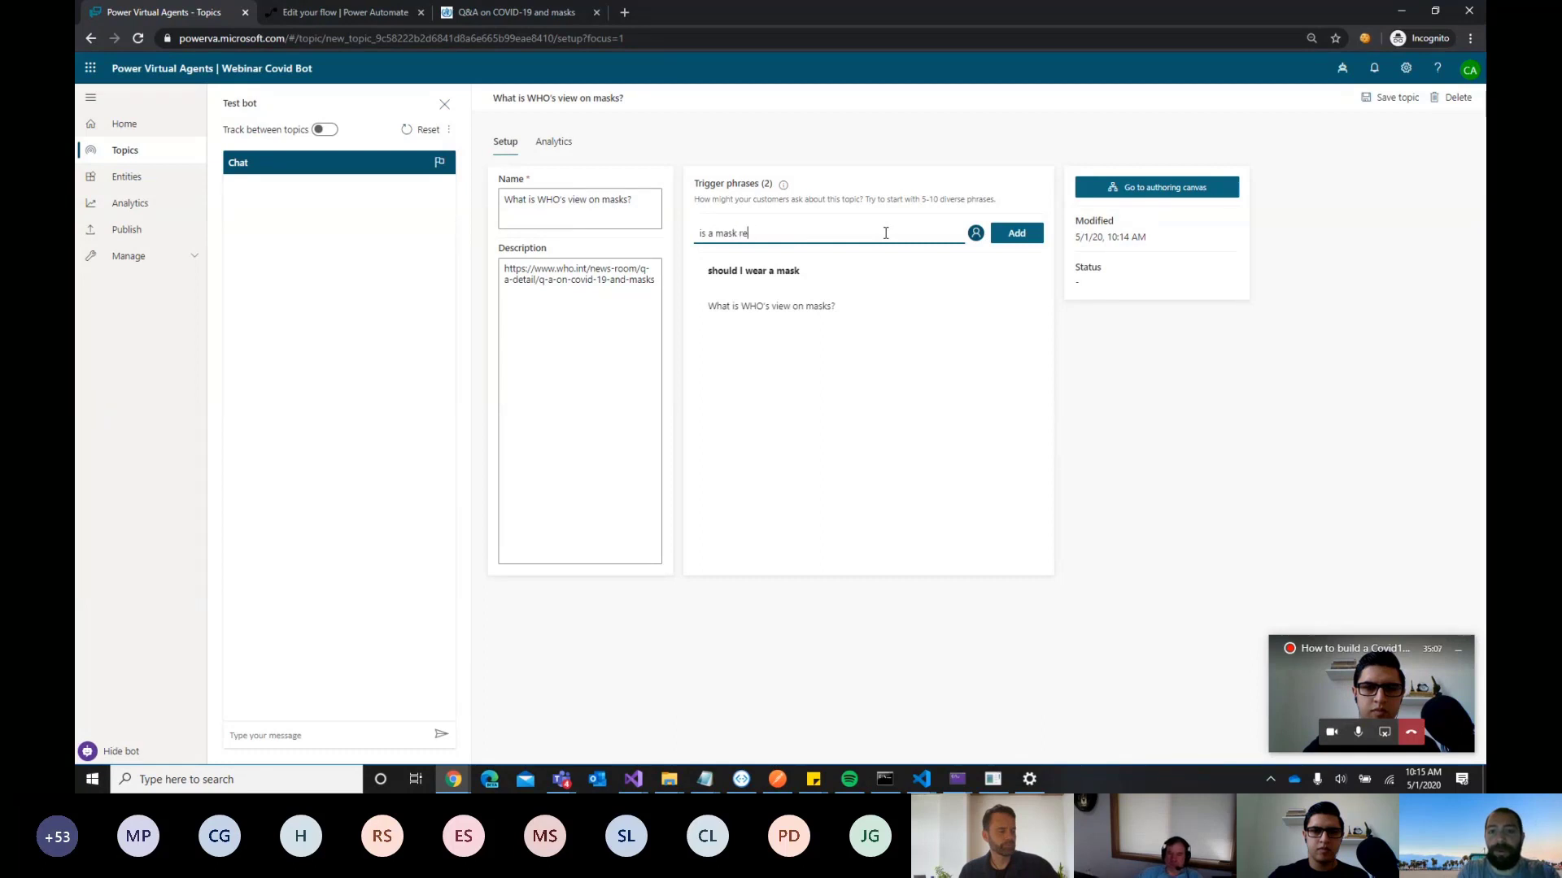
{"action": "left_click", "coordinate": [1017, 233]}
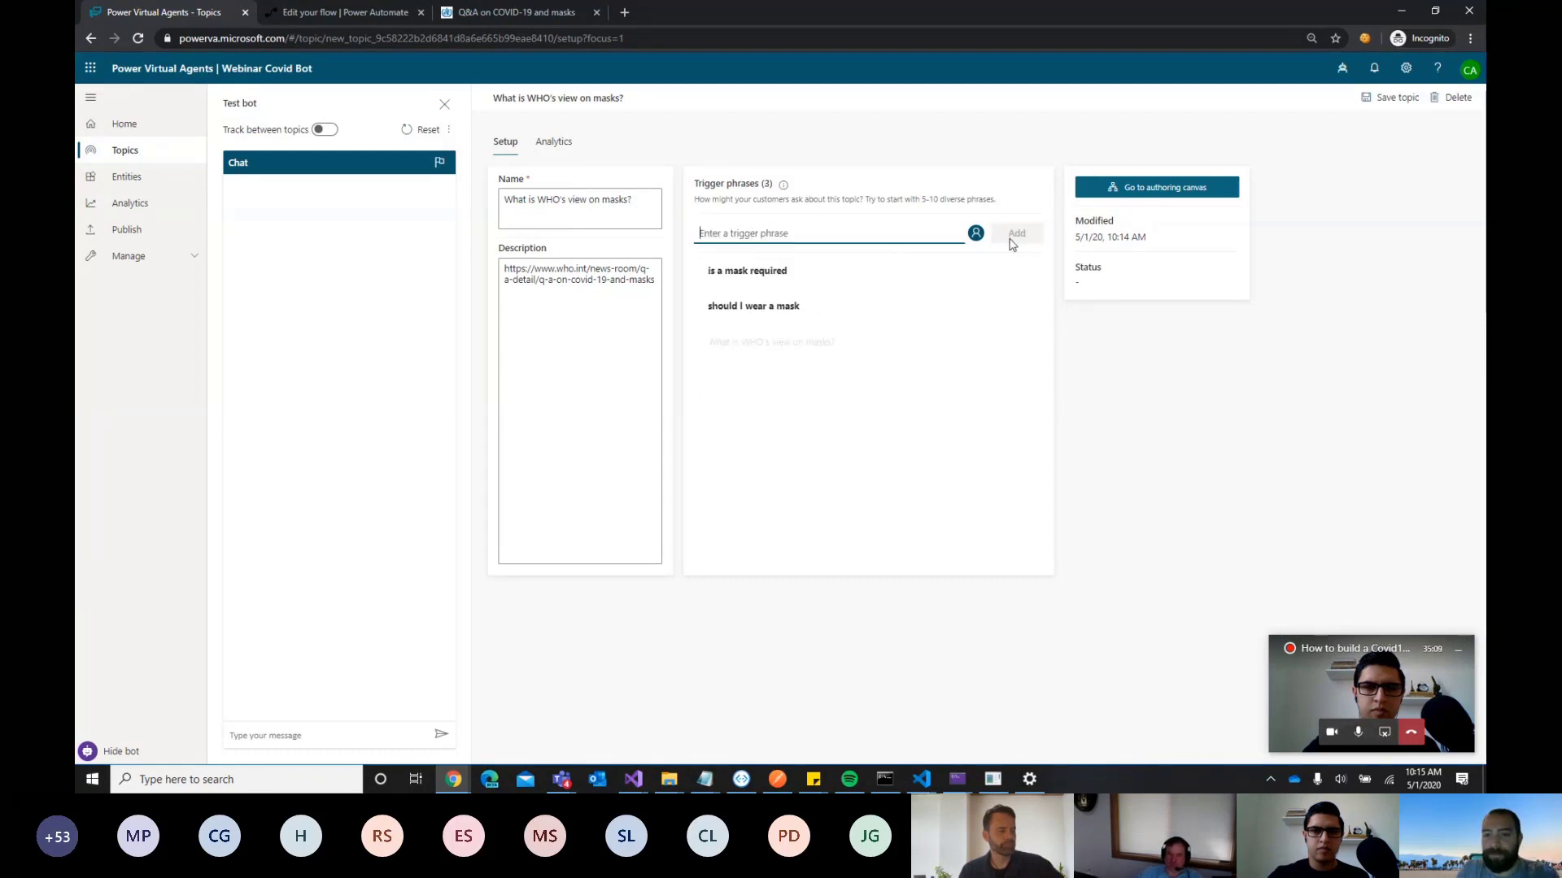
{"action": "left_click", "coordinate": [1383, 98]}
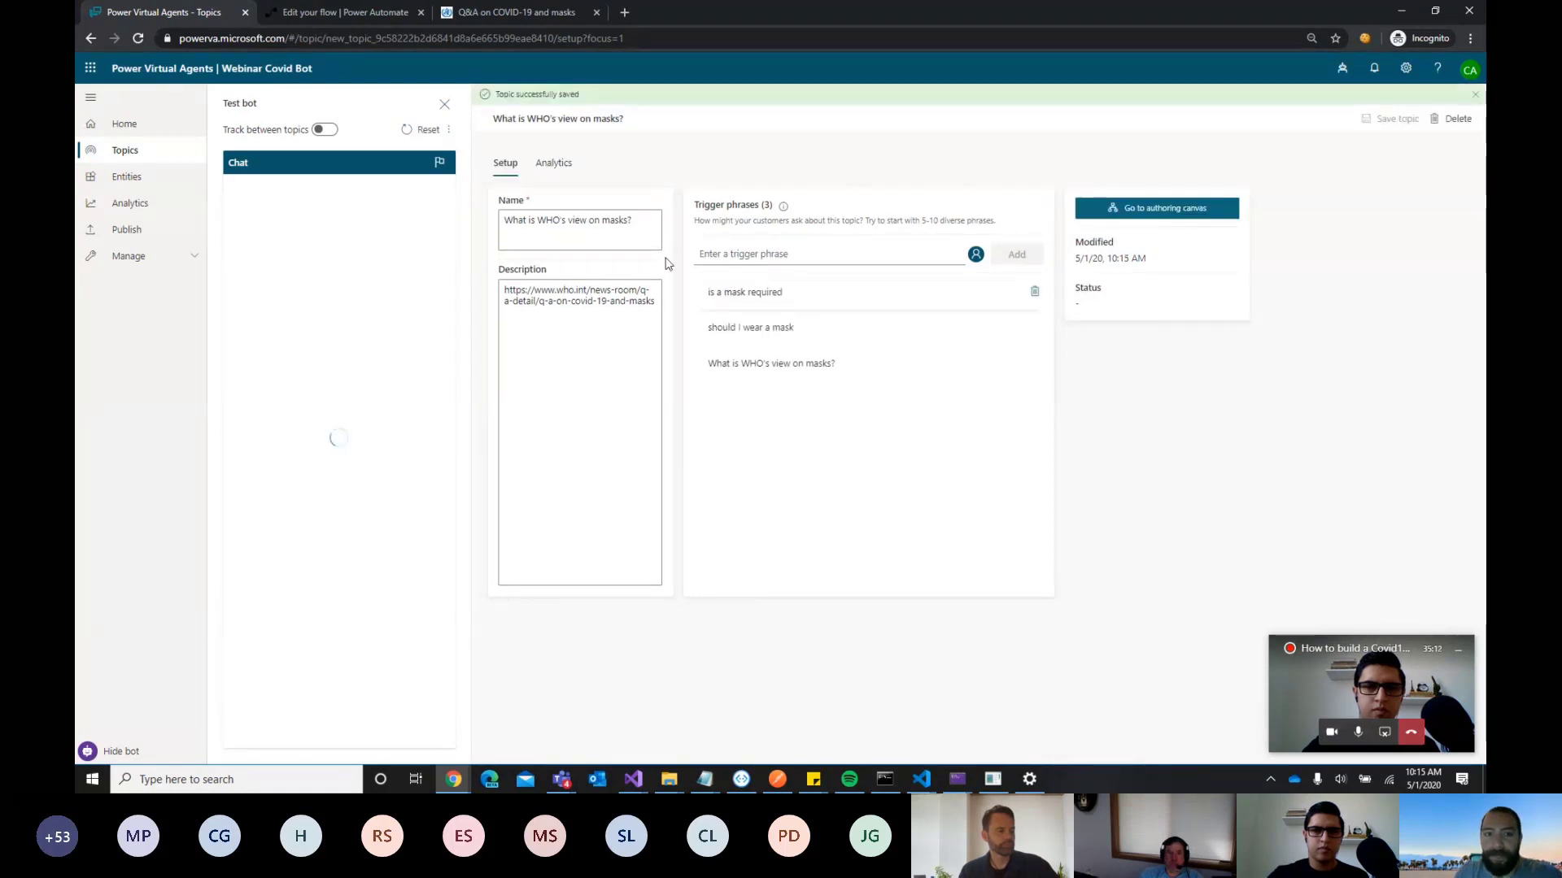
Return to the topics list and turn on the "What is WHO's view on masks?" topic
{"action": "left_click", "coordinate": [114, 152]}
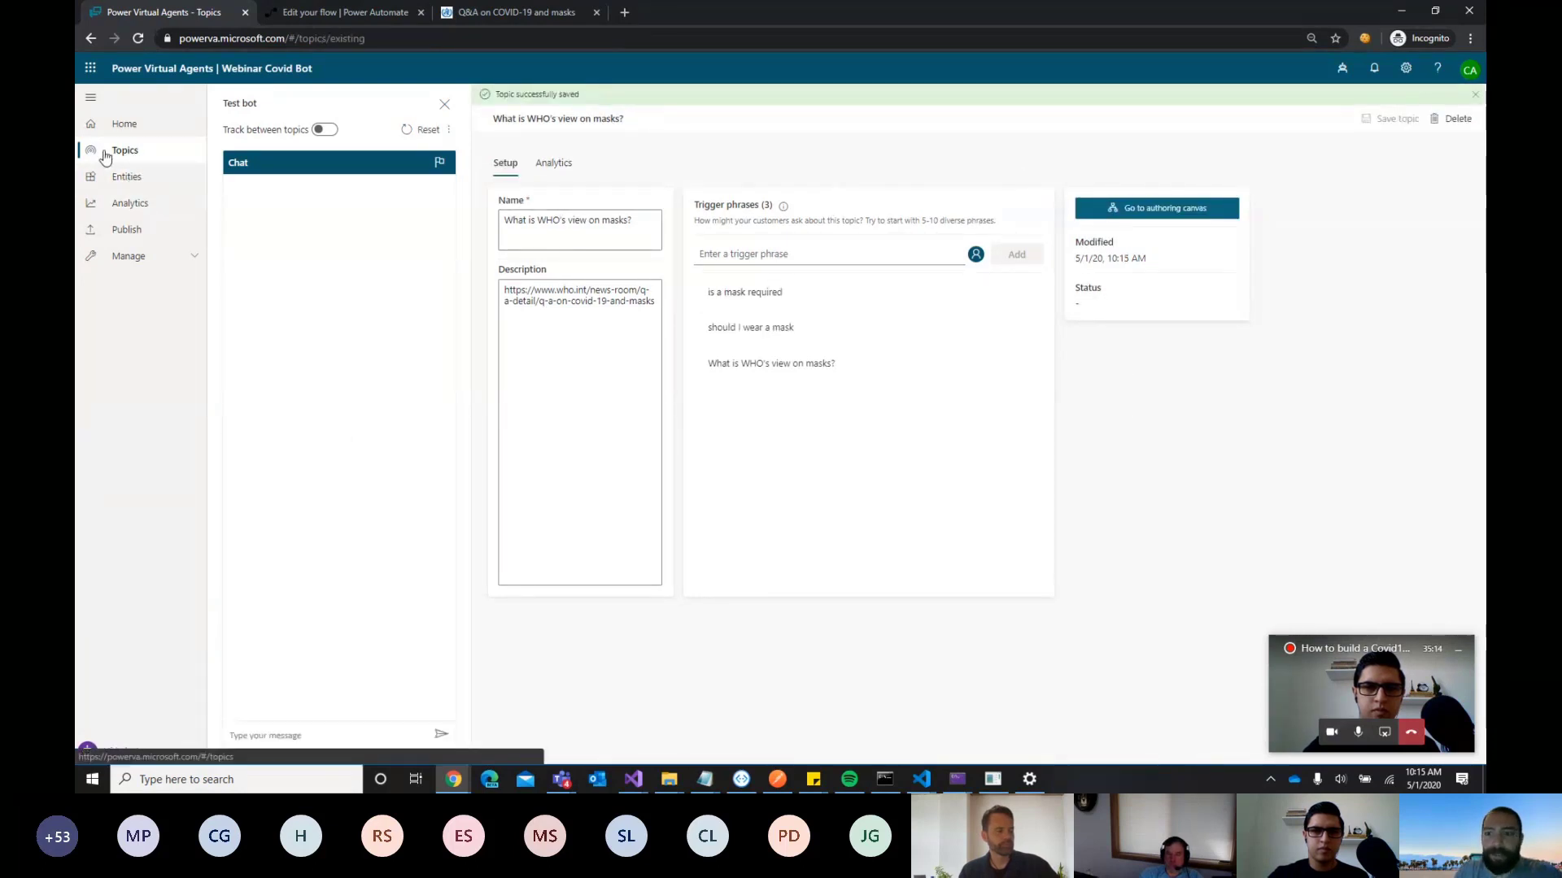
{"action": "left_click", "coordinate": [994, 320]}
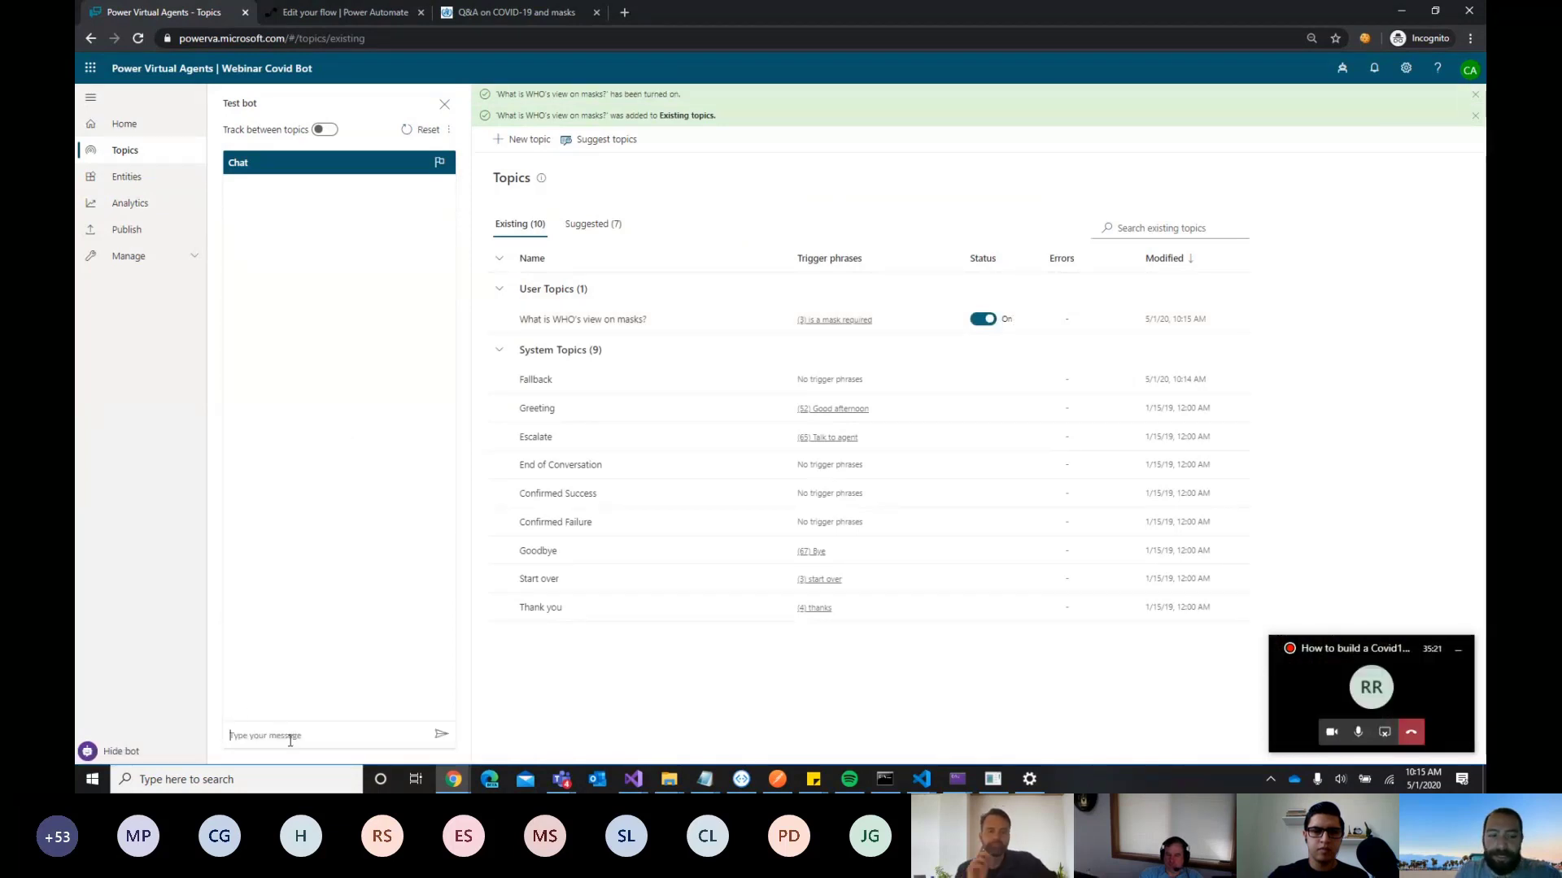
Ask the test bot "should i wear a mask" and turn on tracking between topics
{"action": "left_click", "coordinate": [290, 737]}
{"action": "type", "text": "should i "}
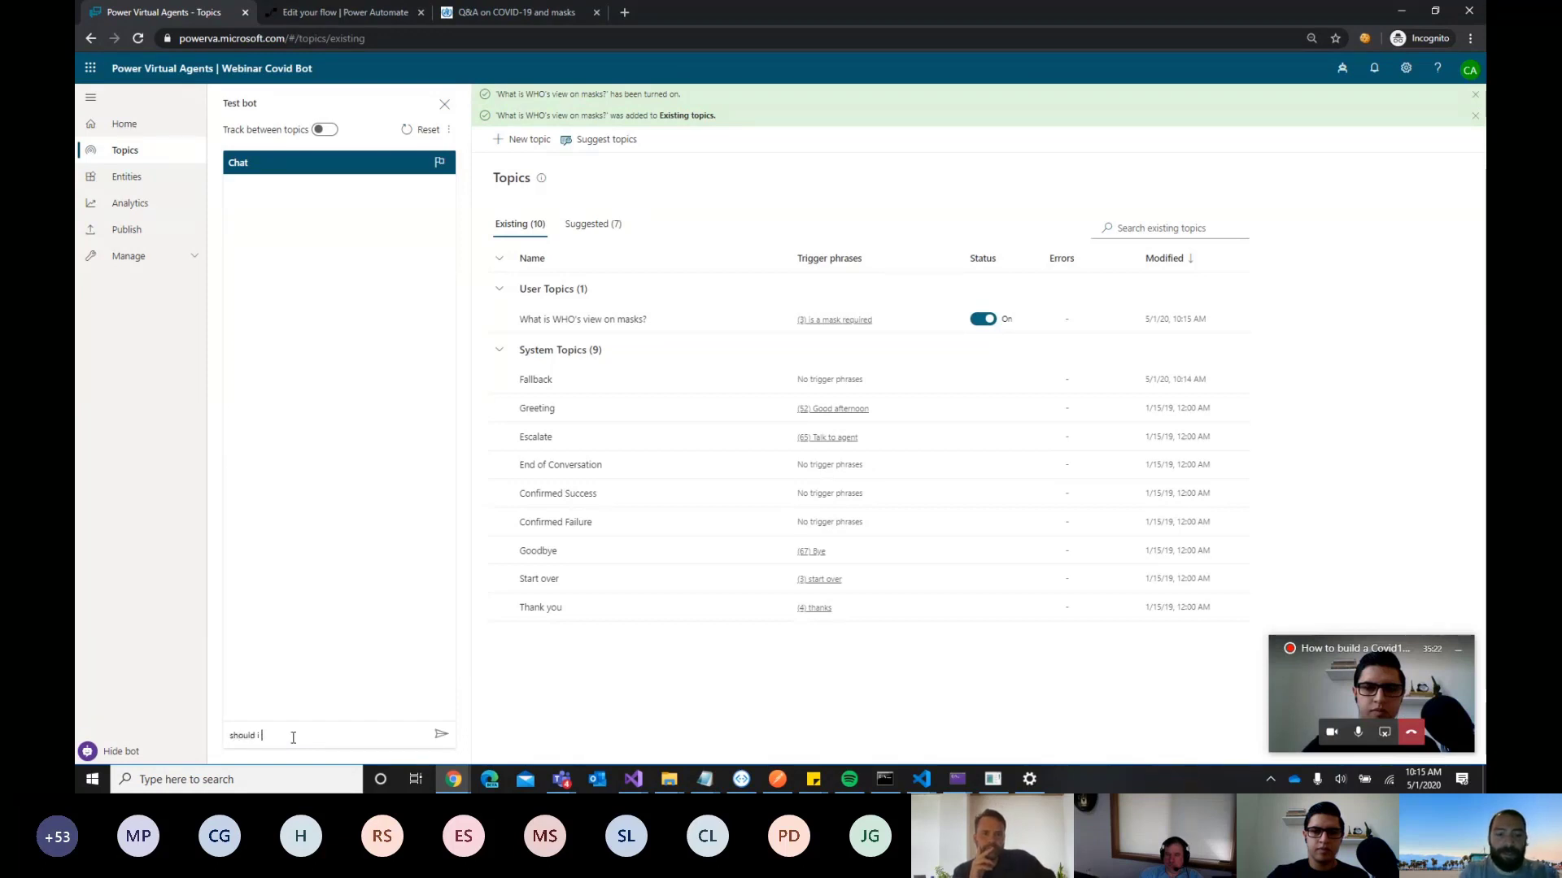
{"action": "type", "text": "wear a "}
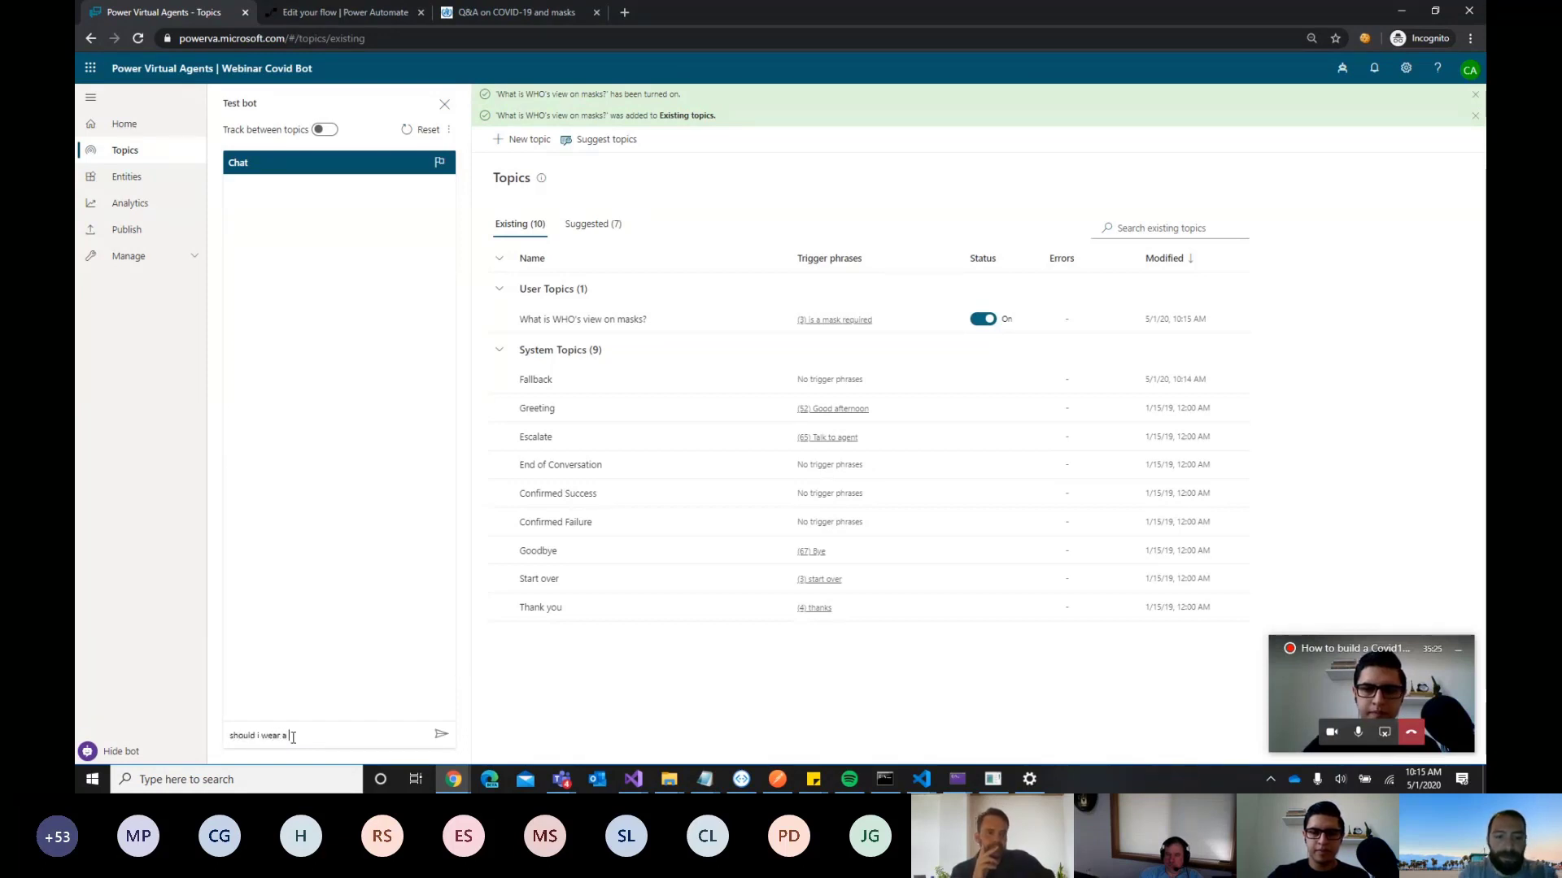
{"action": "type", "text": "mask"}
{"action": "key", "text": "Return"}
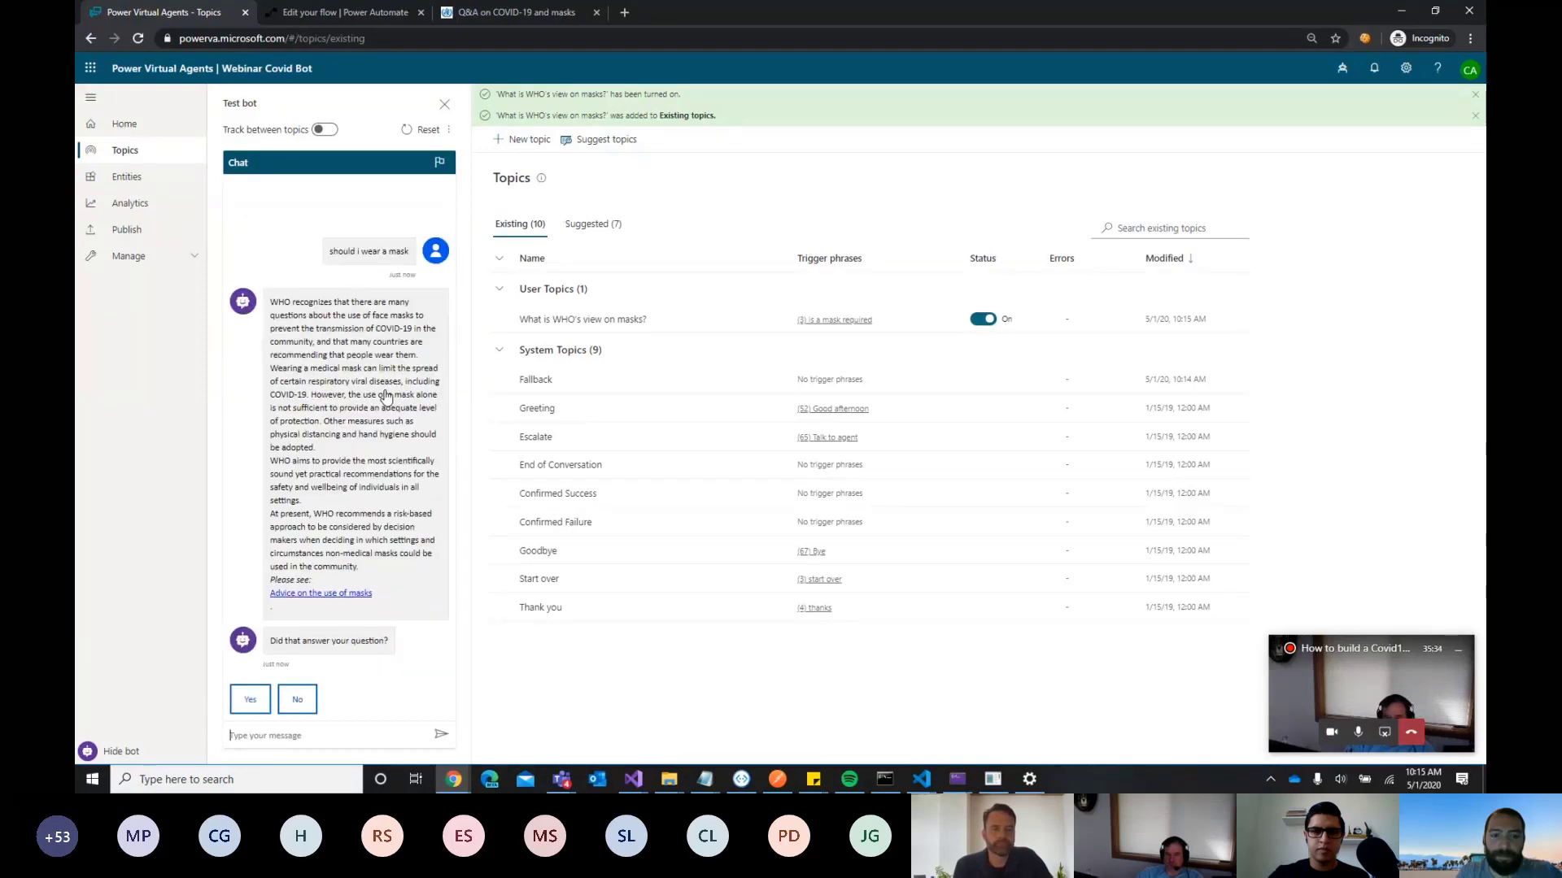
{"action": "left_click", "coordinate": [324, 129]}
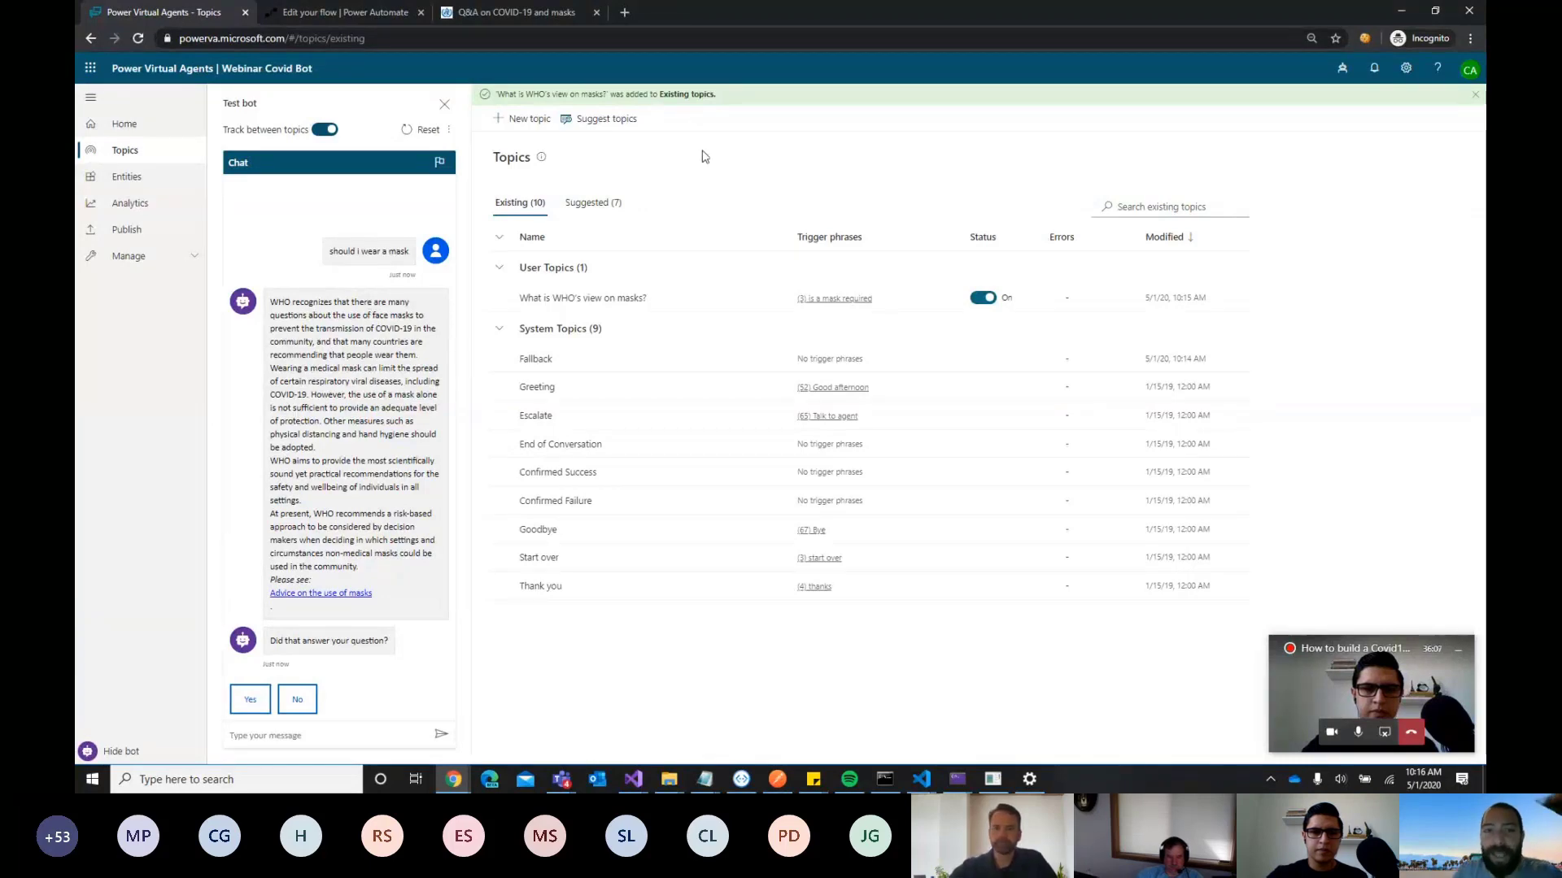
Select all seven remaining suggested topics and add them to the bot's existing topics
{"action": "left_click", "coordinate": [602, 208]}
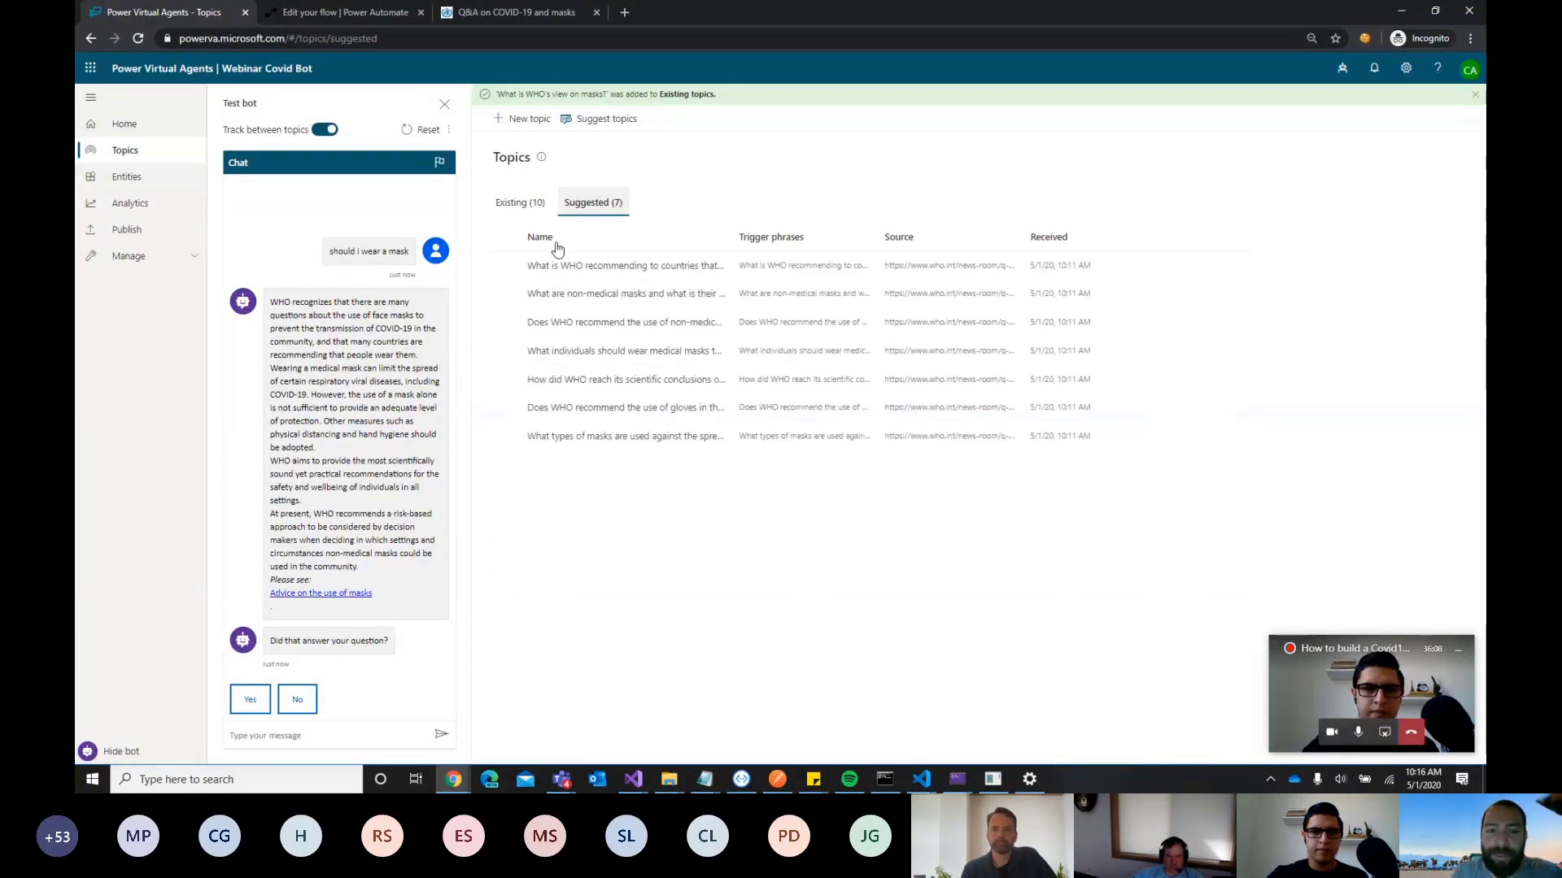
{"action": "left_click", "coordinate": [504, 265]}
{"action": "left_click", "coordinate": [504, 294]}
{"action": "left_click", "coordinate": [503, 322]}
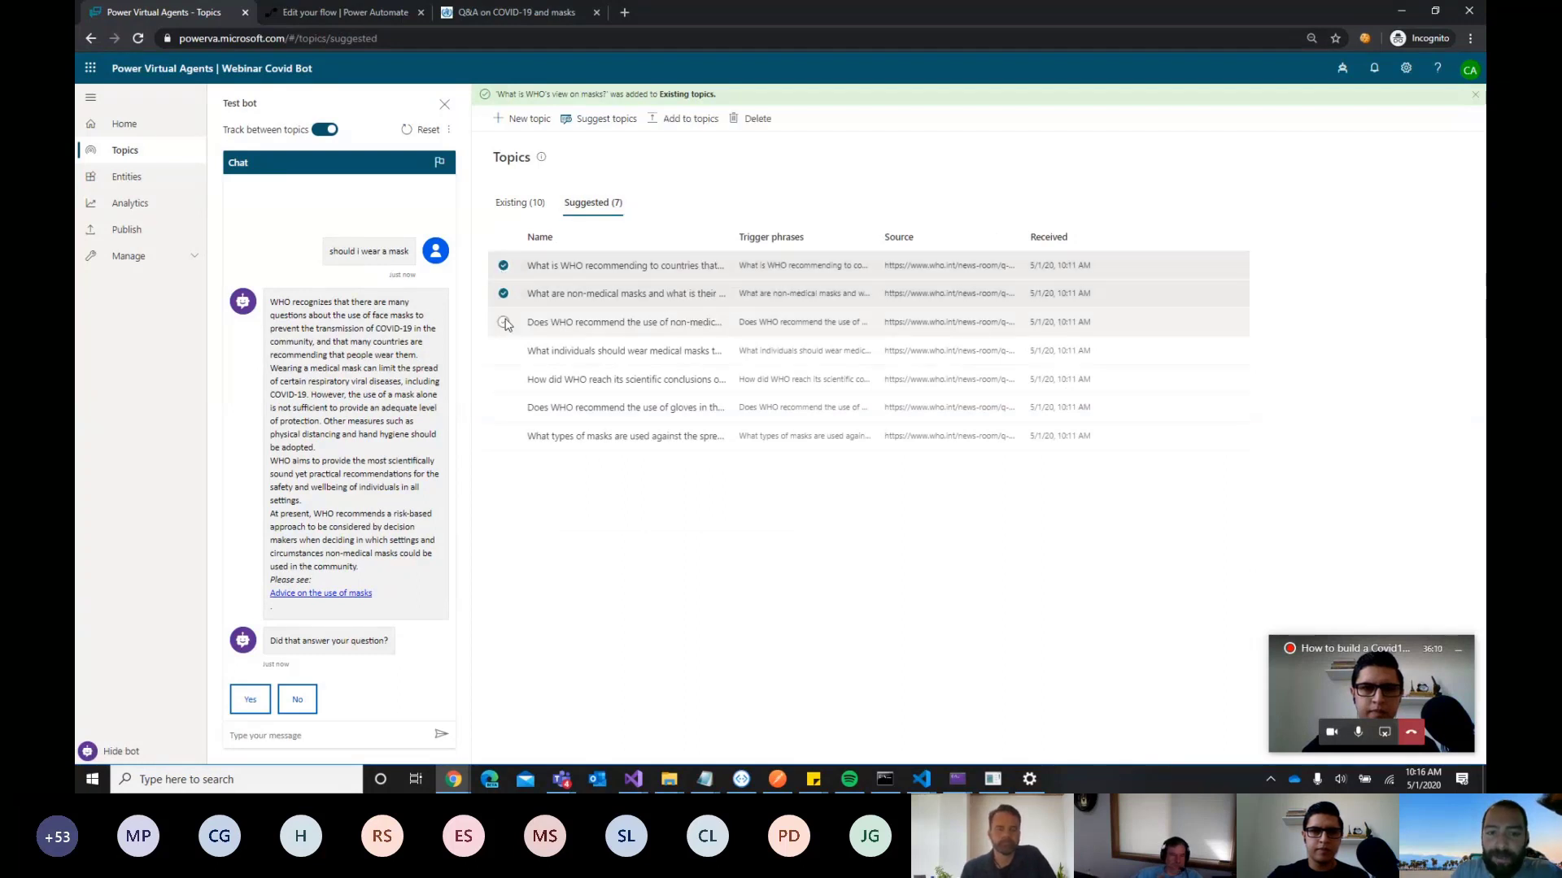
{"action": "left_click", "coordinate": [503, 350]}
{"action": "left_click", "coordinate": [503, 379]}
{"action": "left_click", "coordinate": [504, 408]}
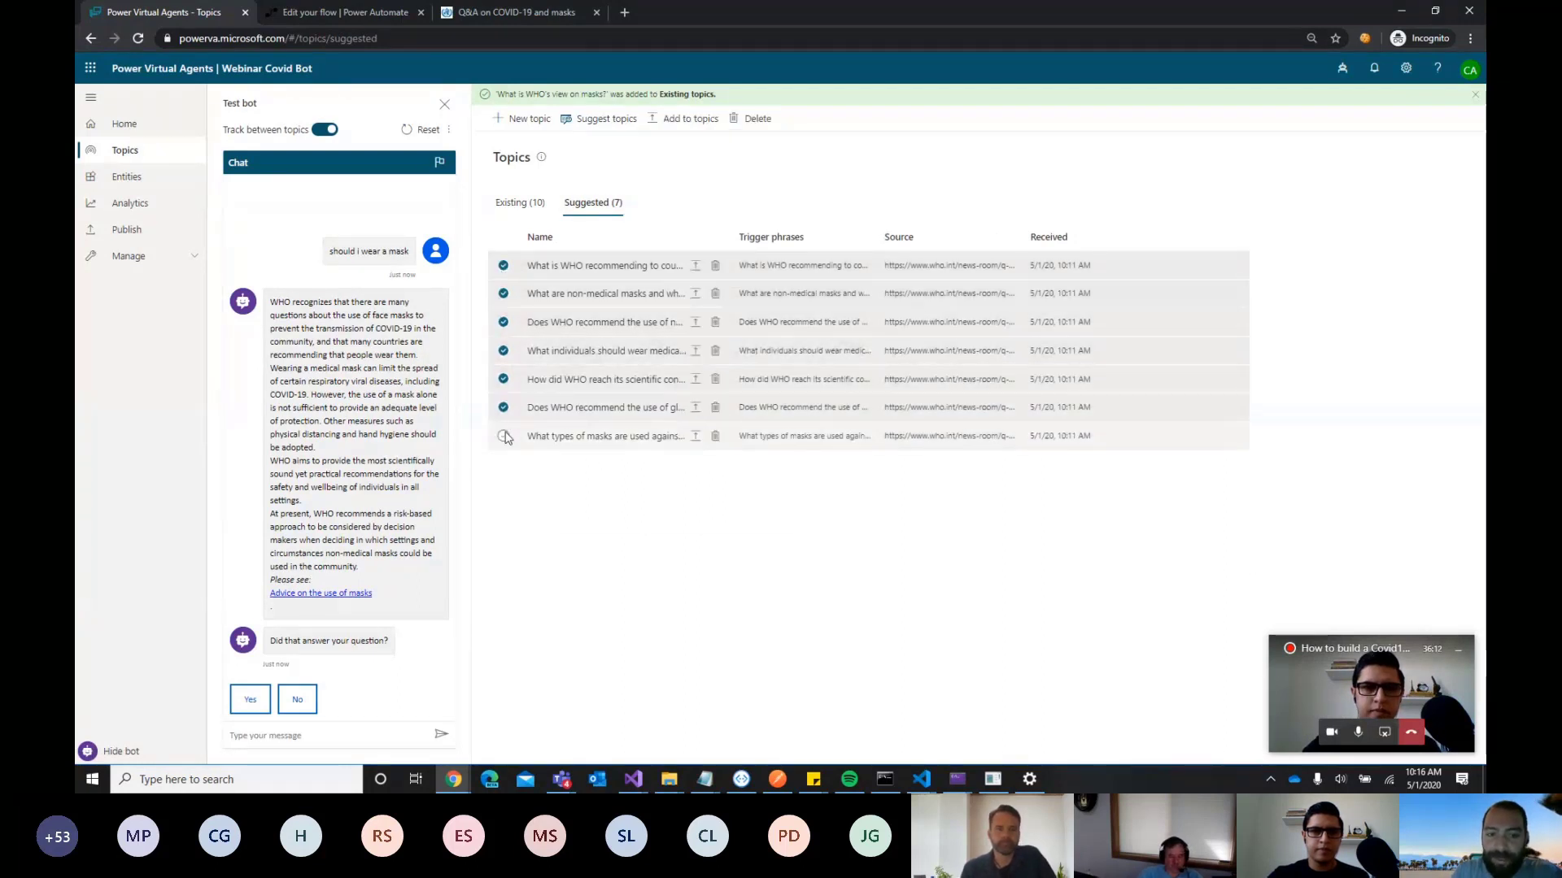
{"action": "left_click", "coordinate": [504, 436]}
{"action": "left_click", "coordinate": [698, 121]}
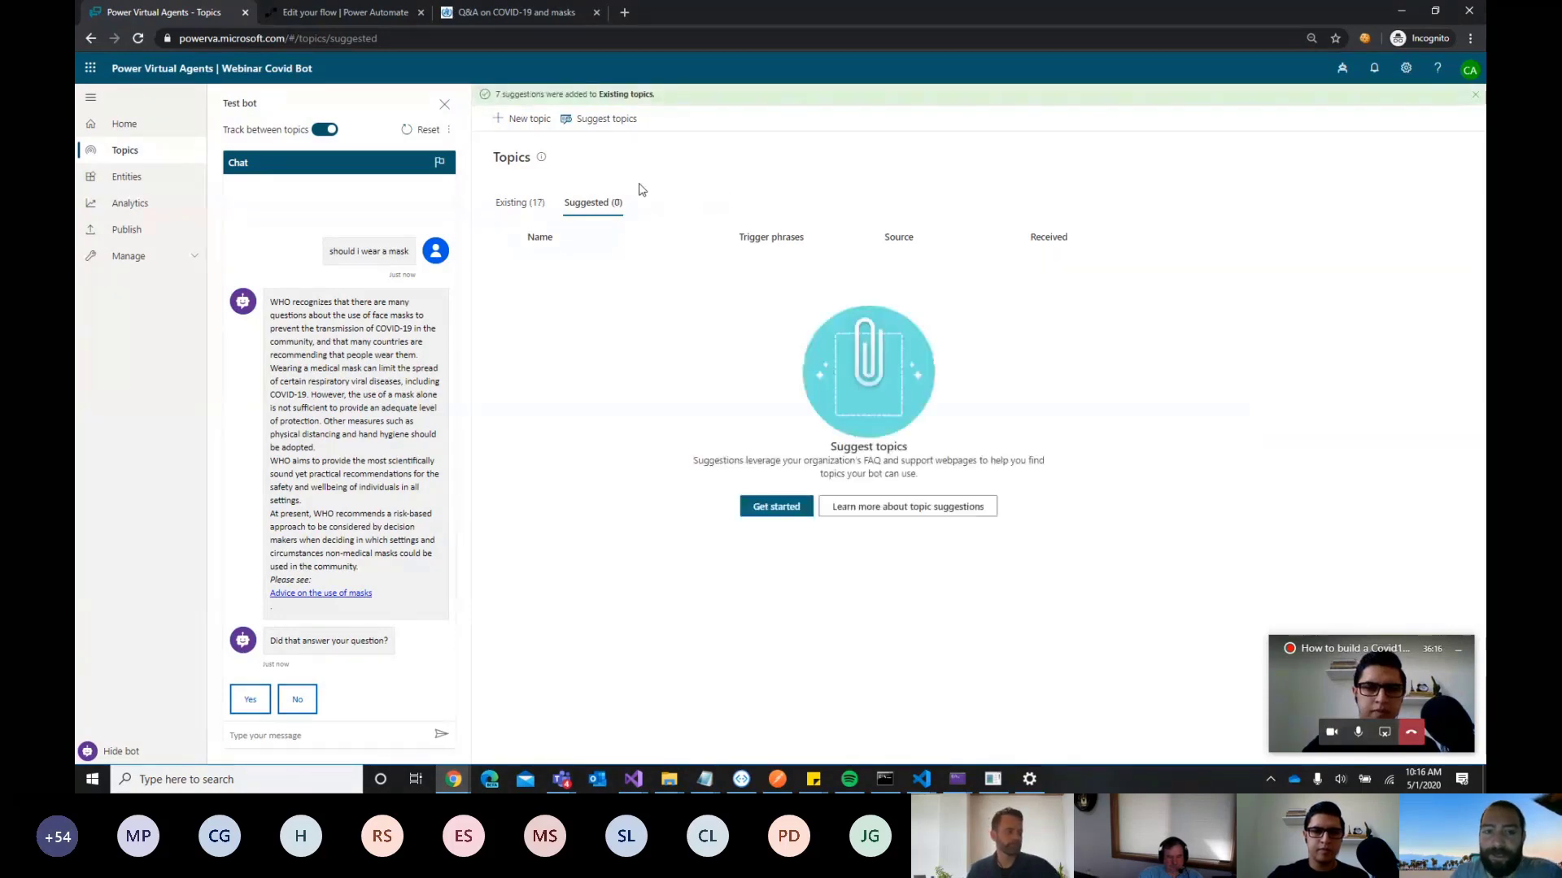
Turn on the seven newly added WHO topics in the existing topics list
{"action": "left_click", "coordinate": [524, 204]}
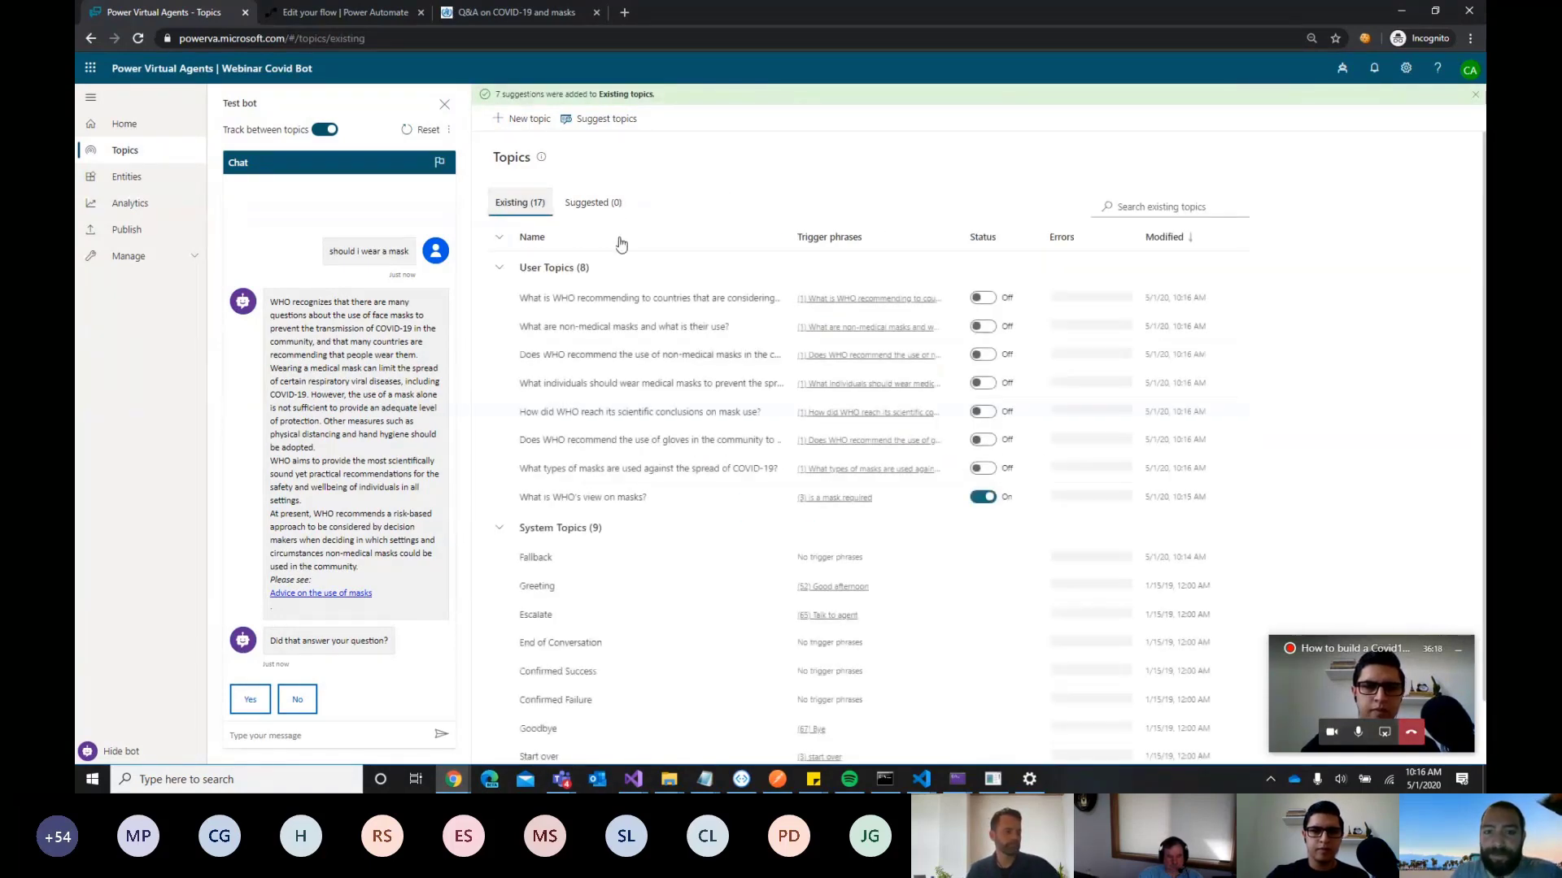
{"action": "left_click", "coordinate": [977, 299]}
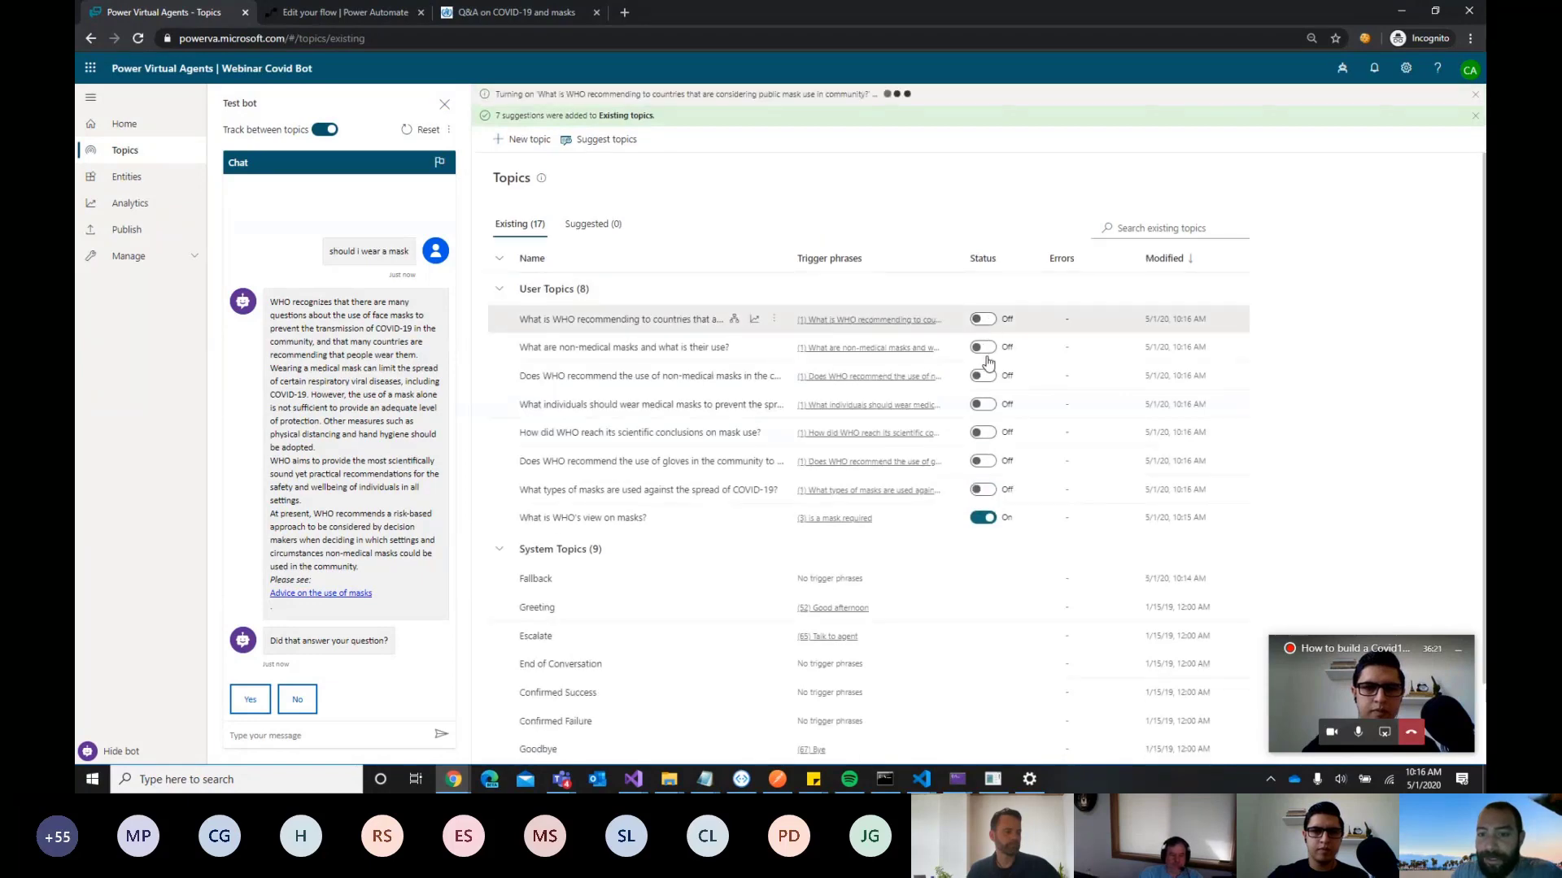
{"action": "left_click", "coordinate": [983, 348]}
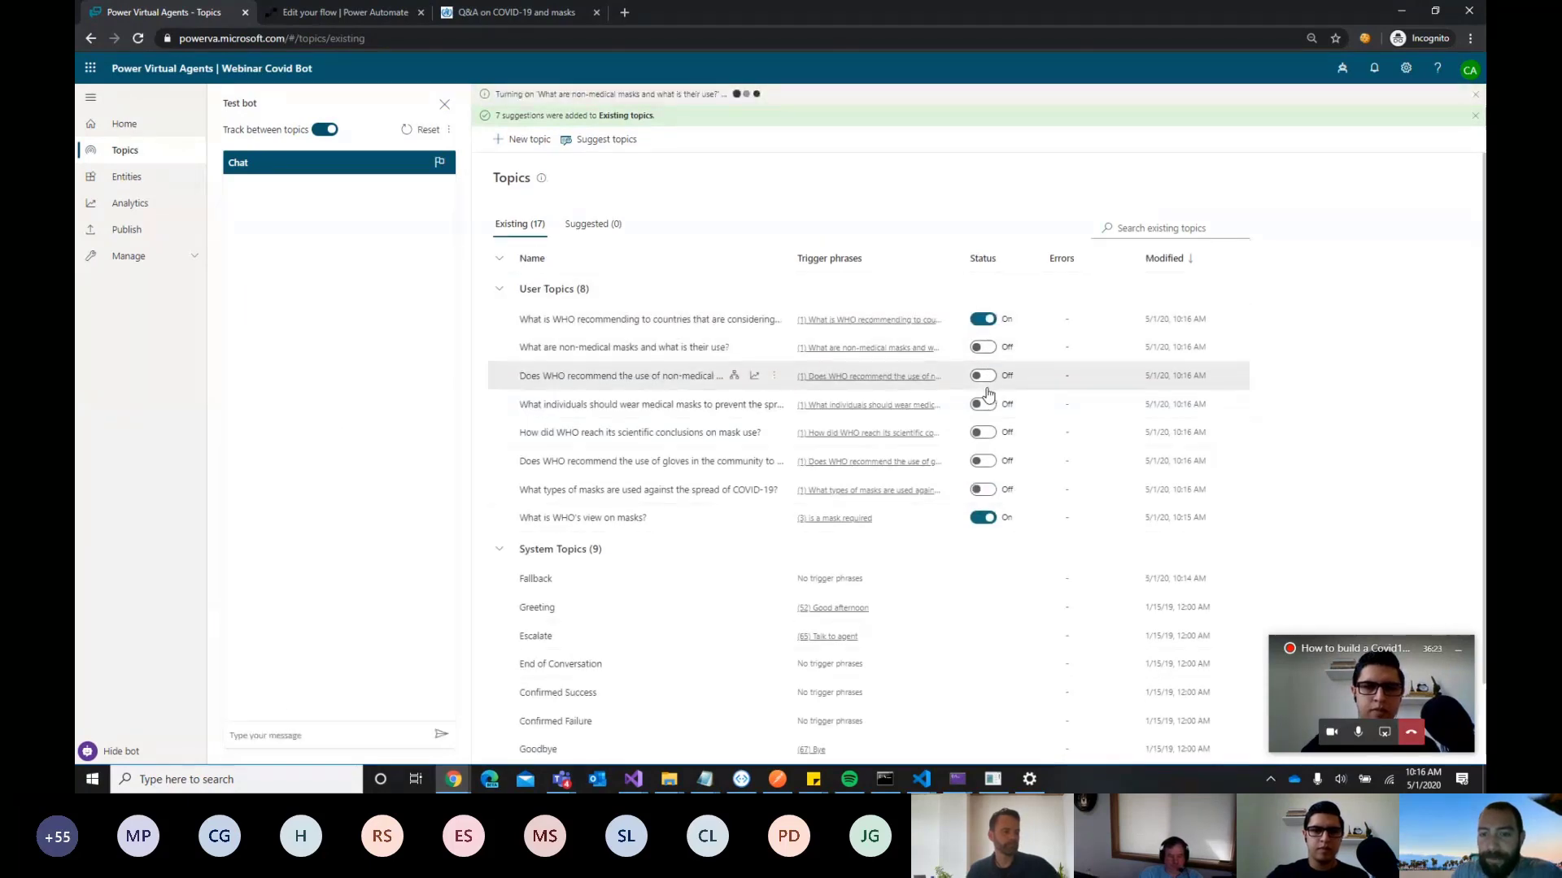
{"action": "left_click", "coordinate": [984, 379]}
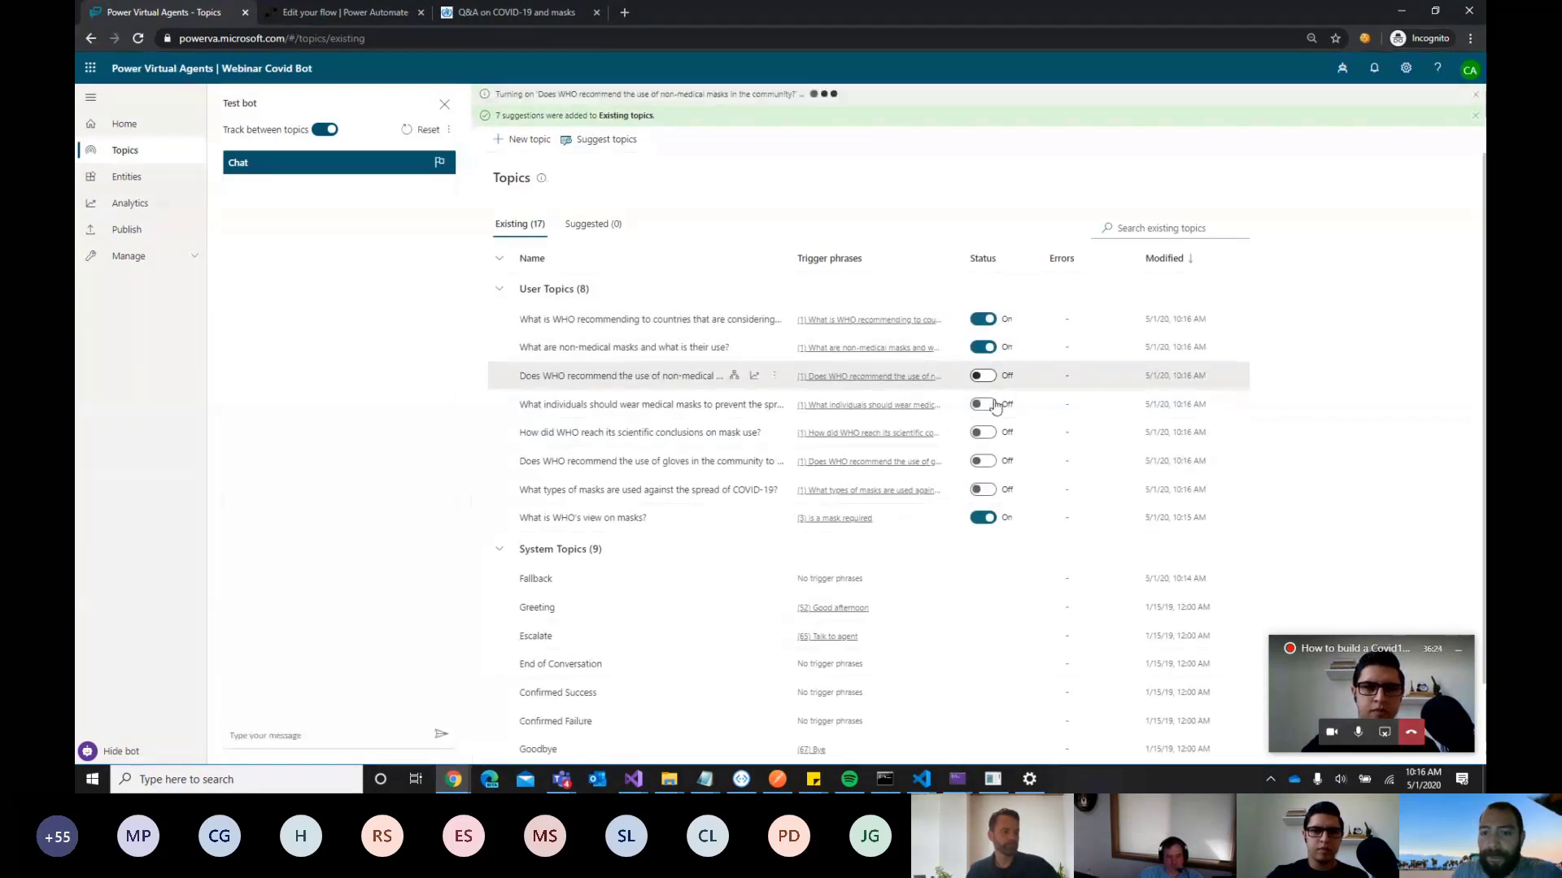
{"action": "left_click", "coordinate": [991, 410]}
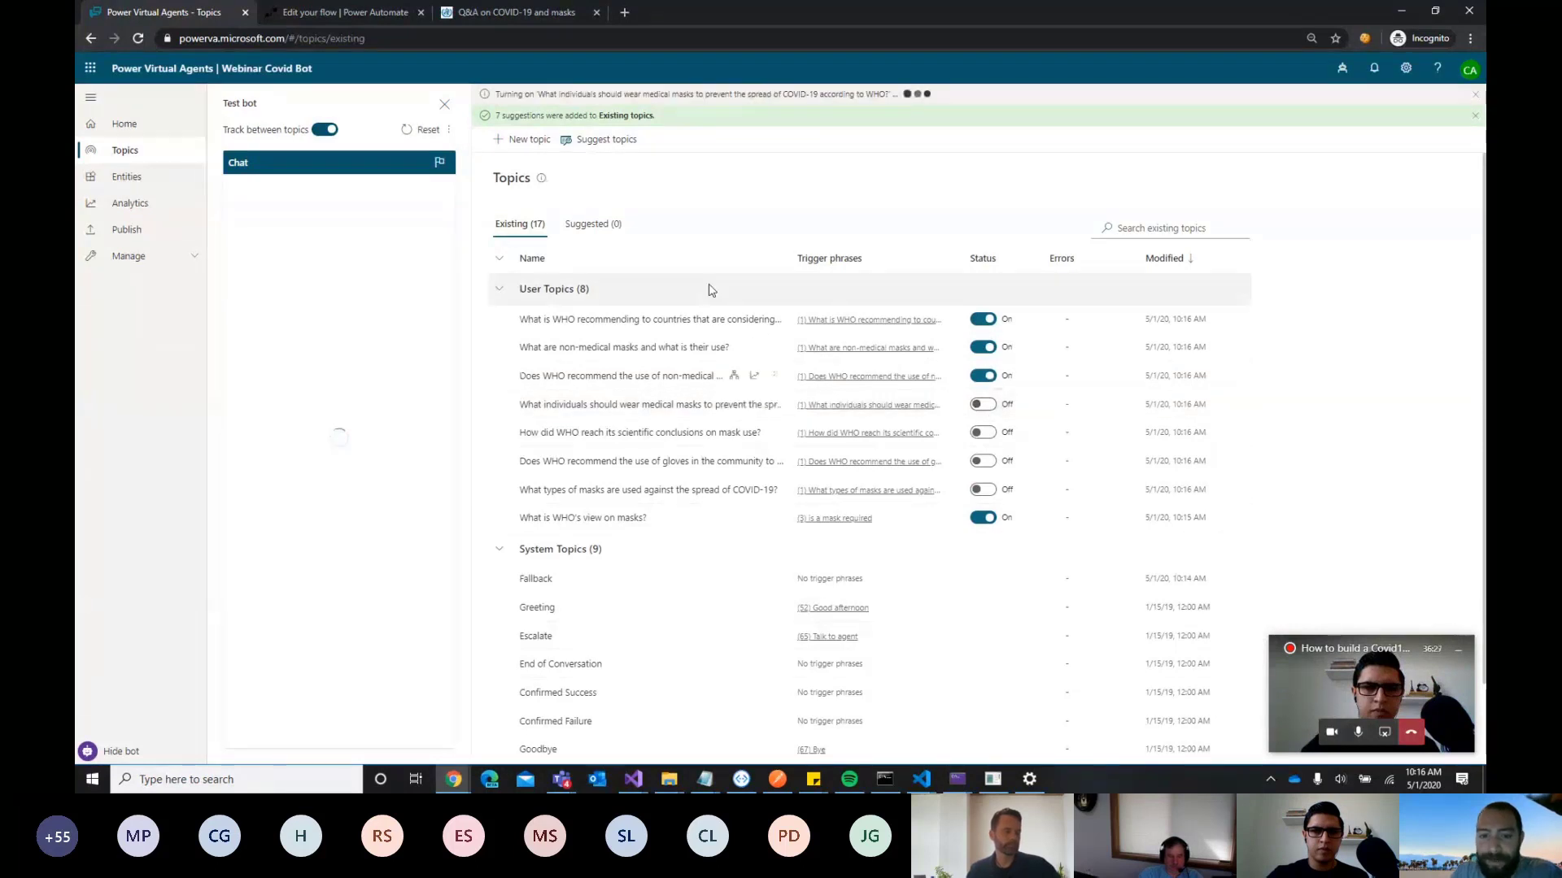
{"action": "left_click", "coordinate": [983, 432]}
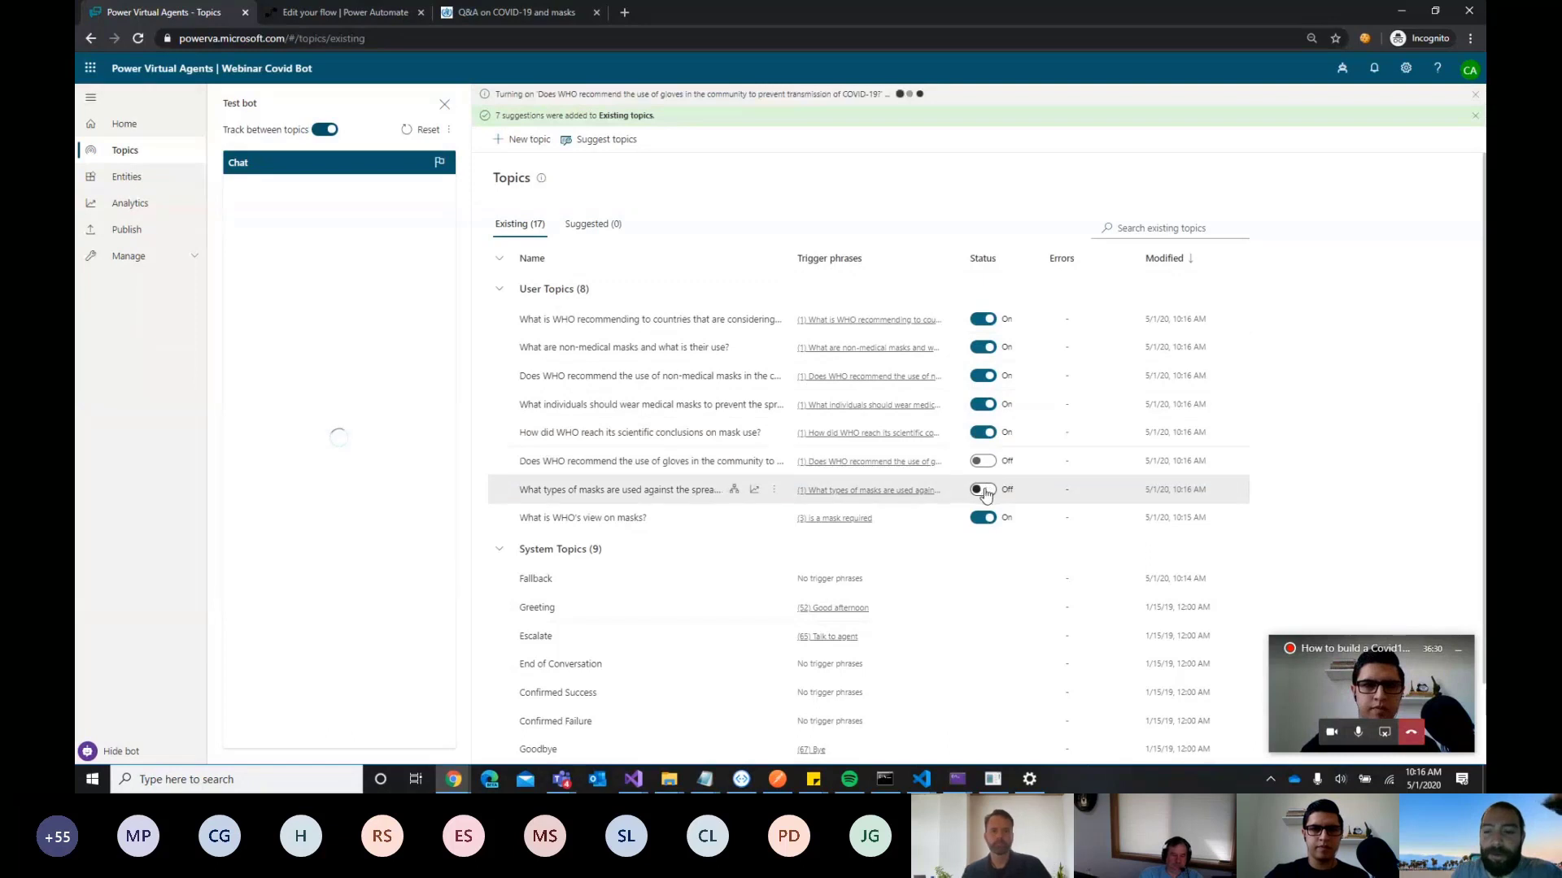
{"action": "left_click", "coordinate": [985, 491]}
{"action": "left_click", "coordinate": [982, 460]}
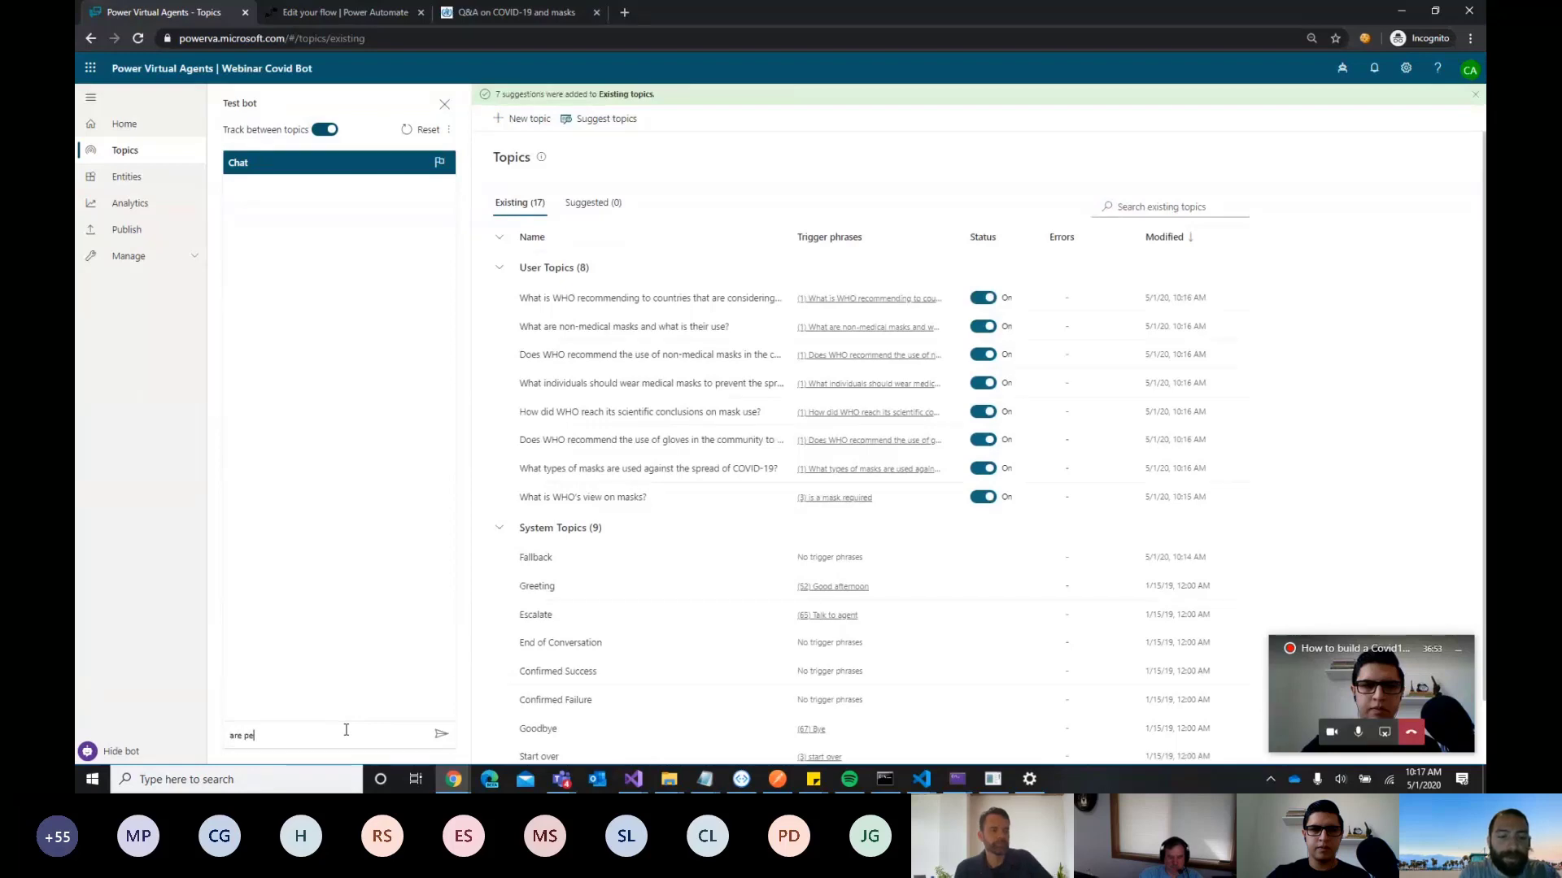
Test the bot with the unrecognized question "are pets prone for covid 19"
{"action": "type", "text": "ts prone"}
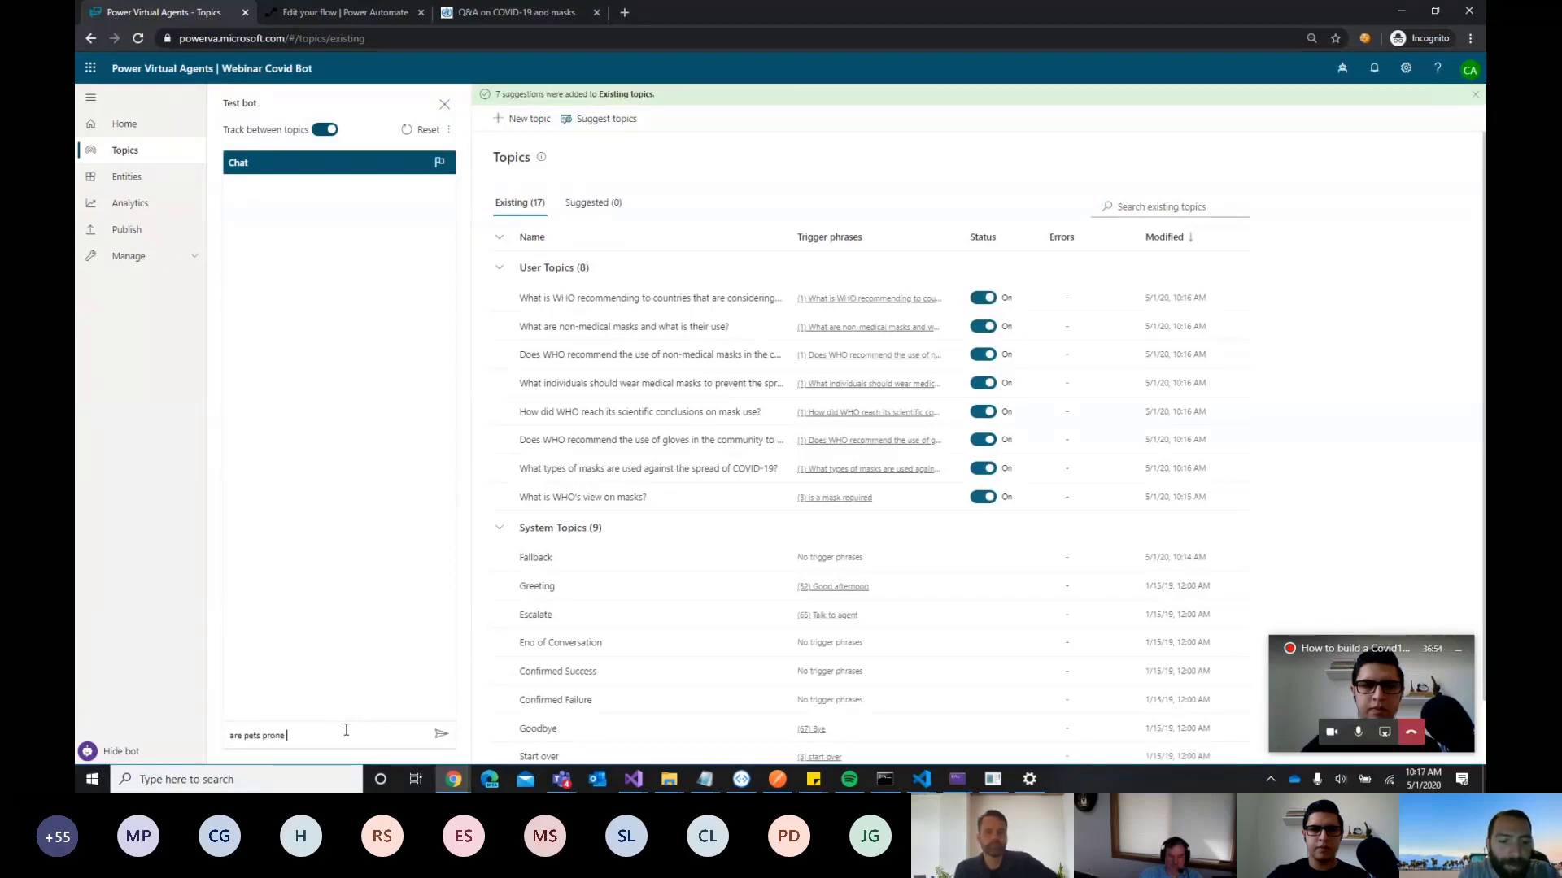
{"action": "type", "text": " for covid 19"}
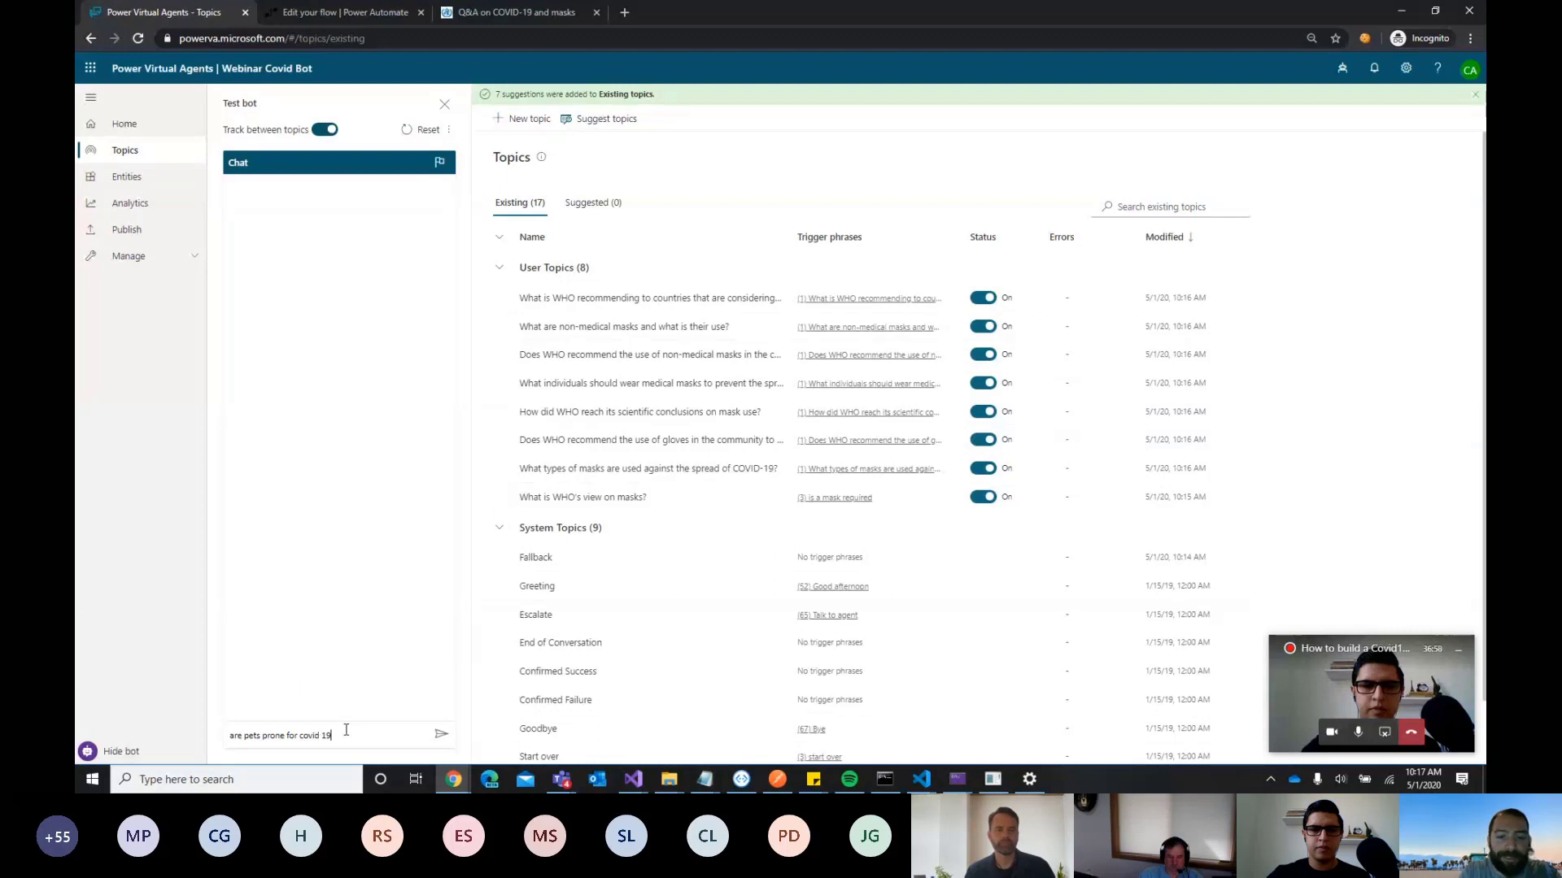
{"action": "key", "text": "Return"}
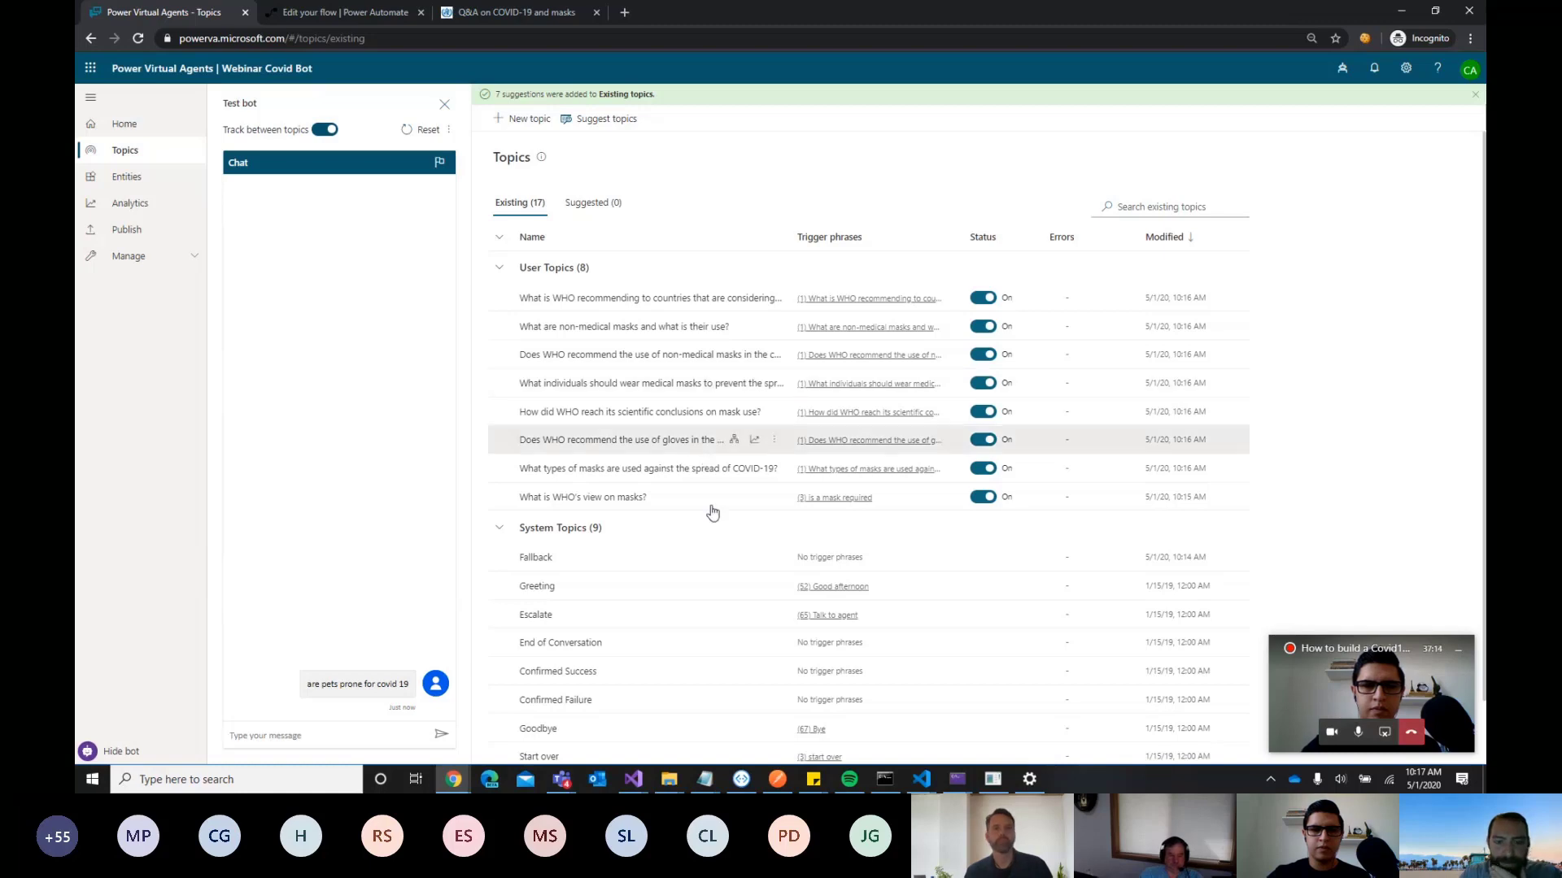
Open the Fallback topic and, in a reset test chat, ask the bot "will my pet catch corona virus"
{"action": "left_click", "coordinate": [750, 558]}
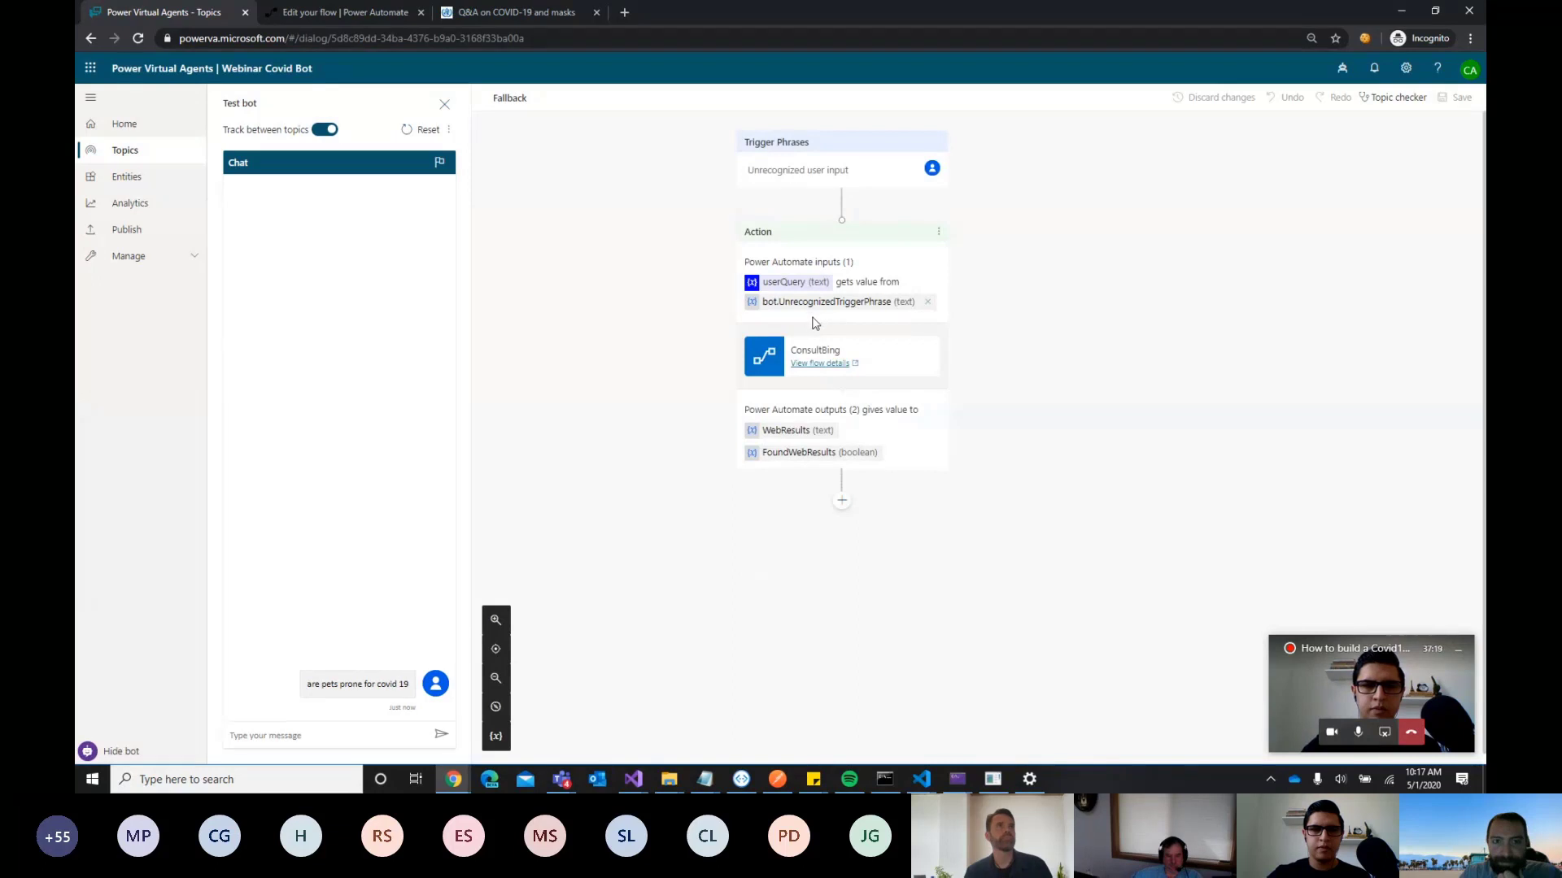
{"action": "left_click", "coordinate": [429, 132]}
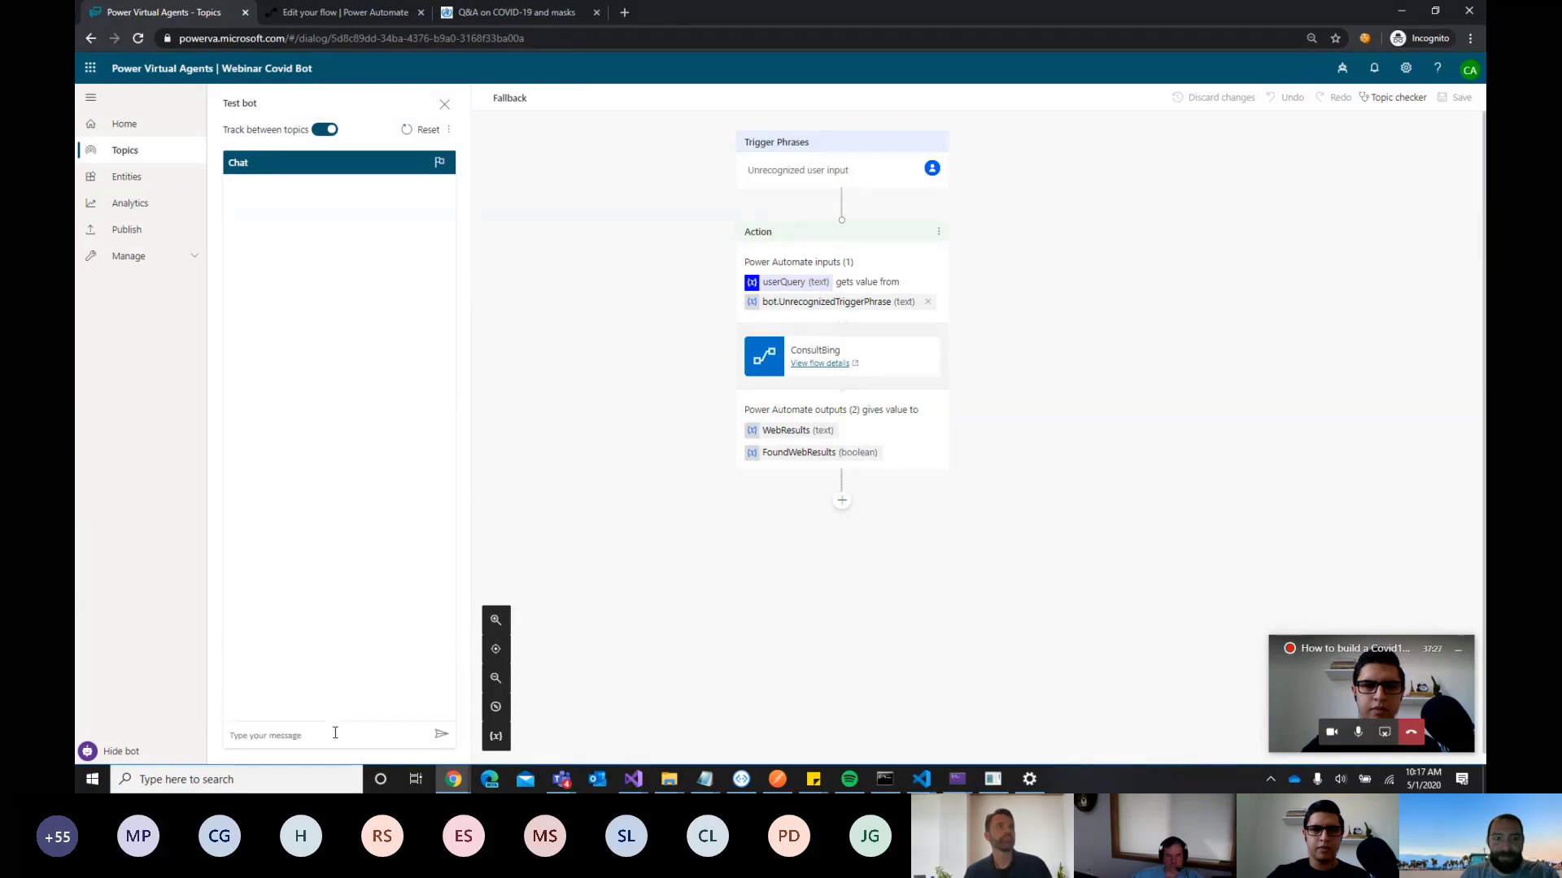
{"action": "type", "text": "will my p"}
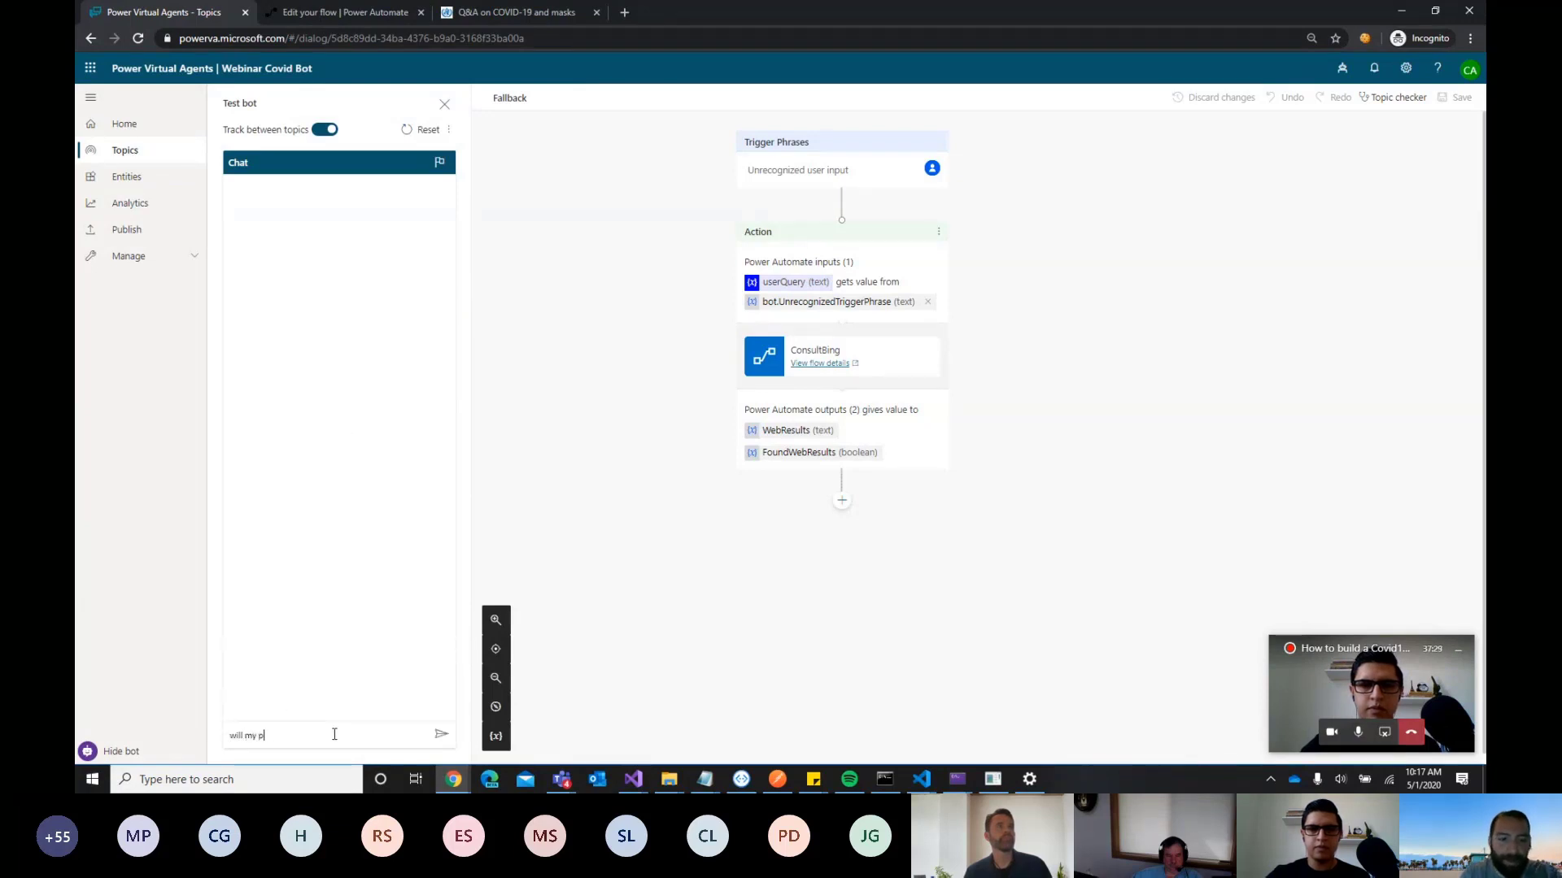
{"action": "type", "text": "et catc"}
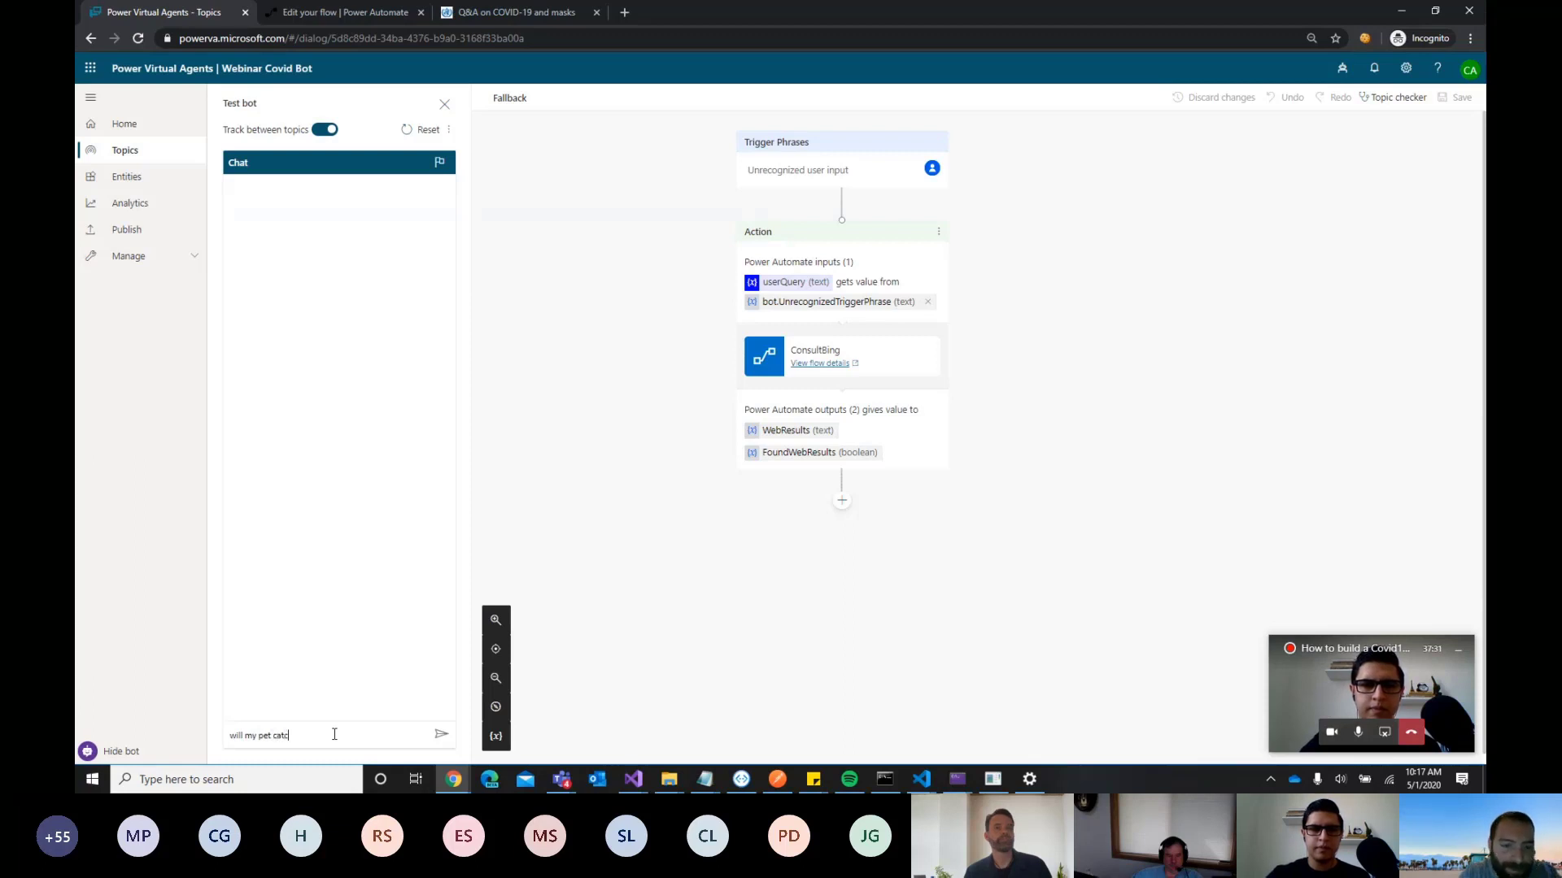
{"action": "type", "text": "h co"}
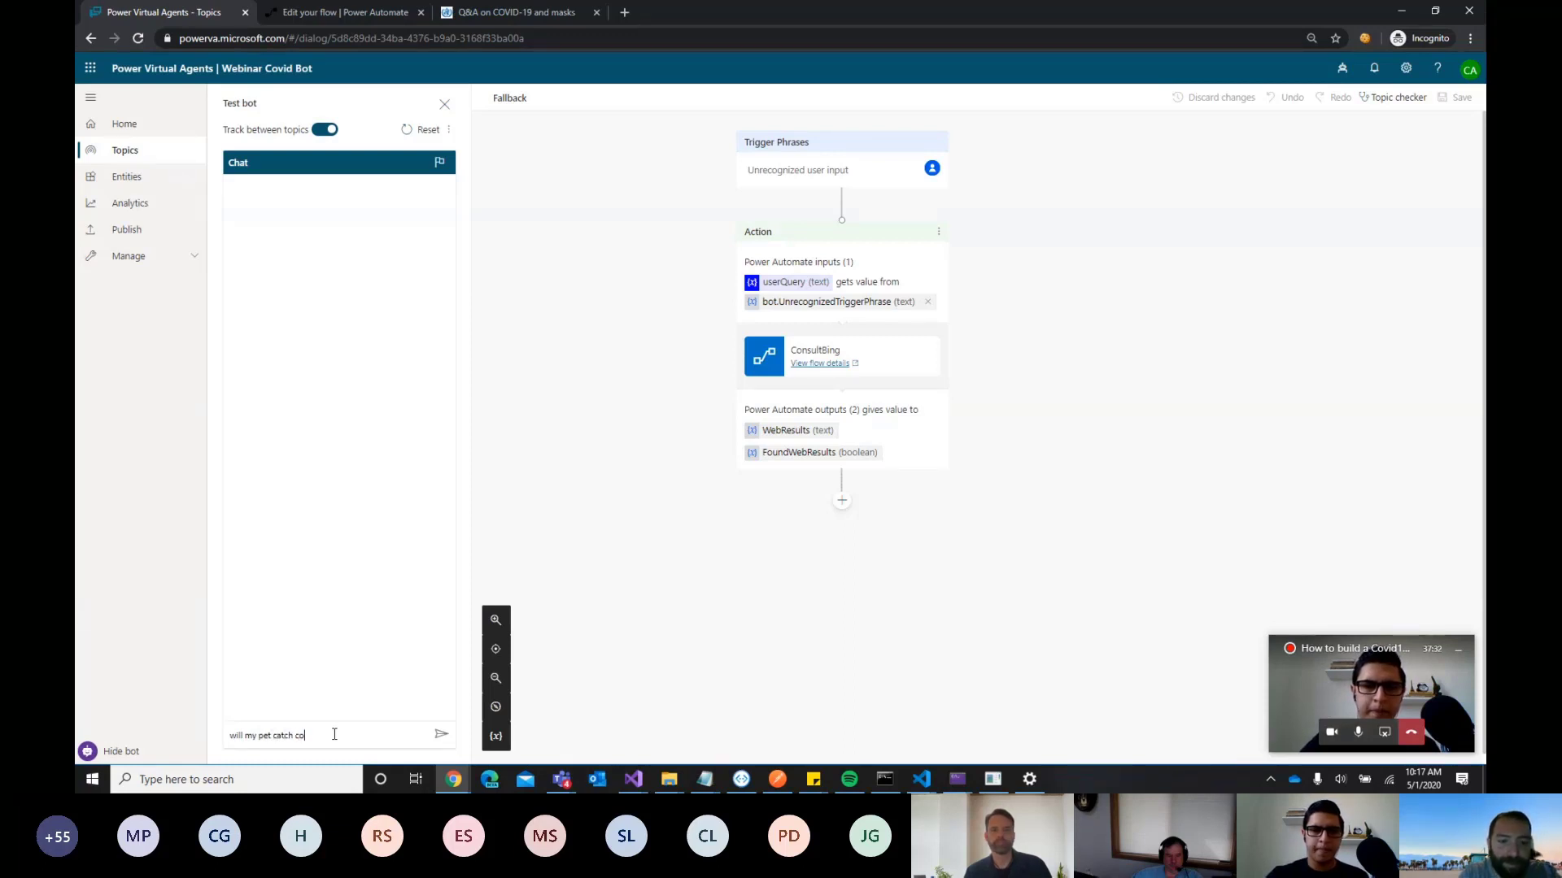
{"action": "type", "text": "rona virus"}
{"action": "key", "text": "Return"}
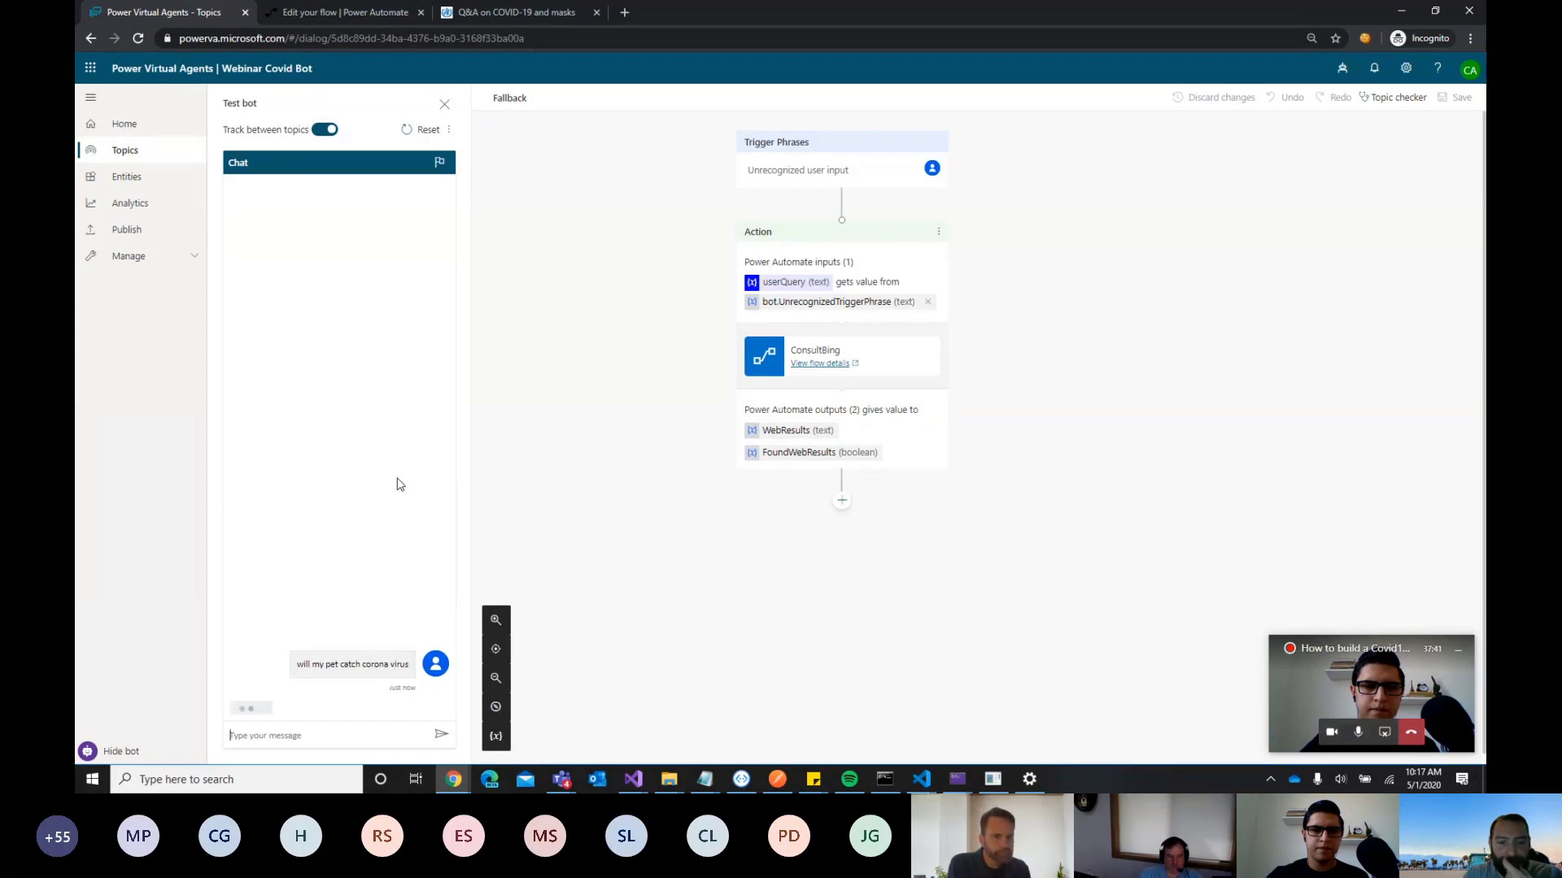
Add a message node showing the WebResults variable after the ConsultBing action and save the Fallback topic
{"action": "left_click", "coordinate": [844, 511]}
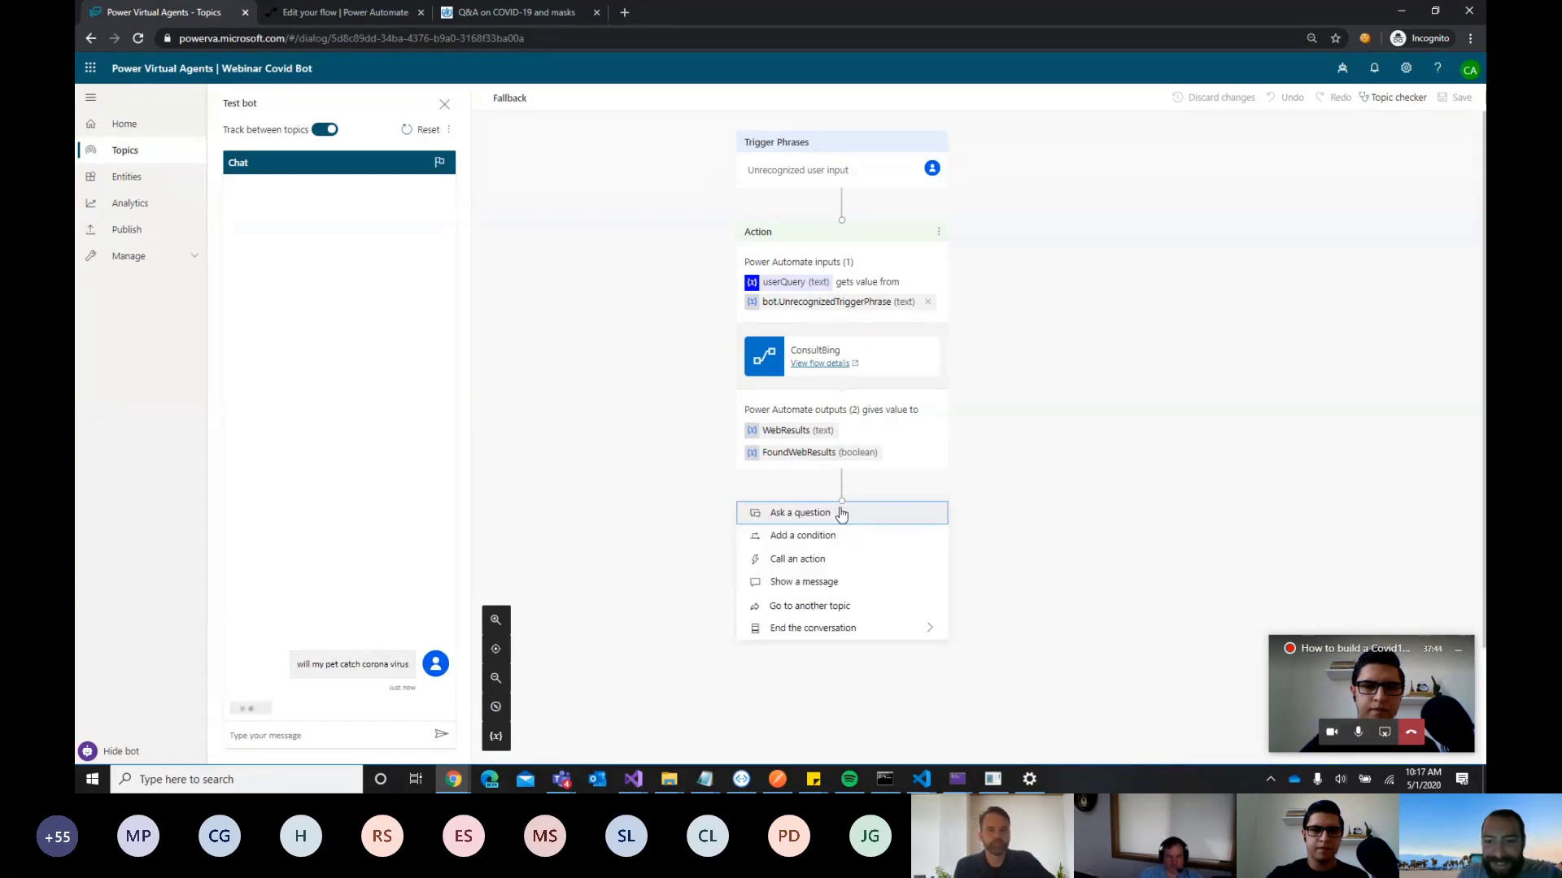
{"action": "left_click", "coordinate": [805, 588]}
{"action": "left_click", "coordinate": [895, 517]}
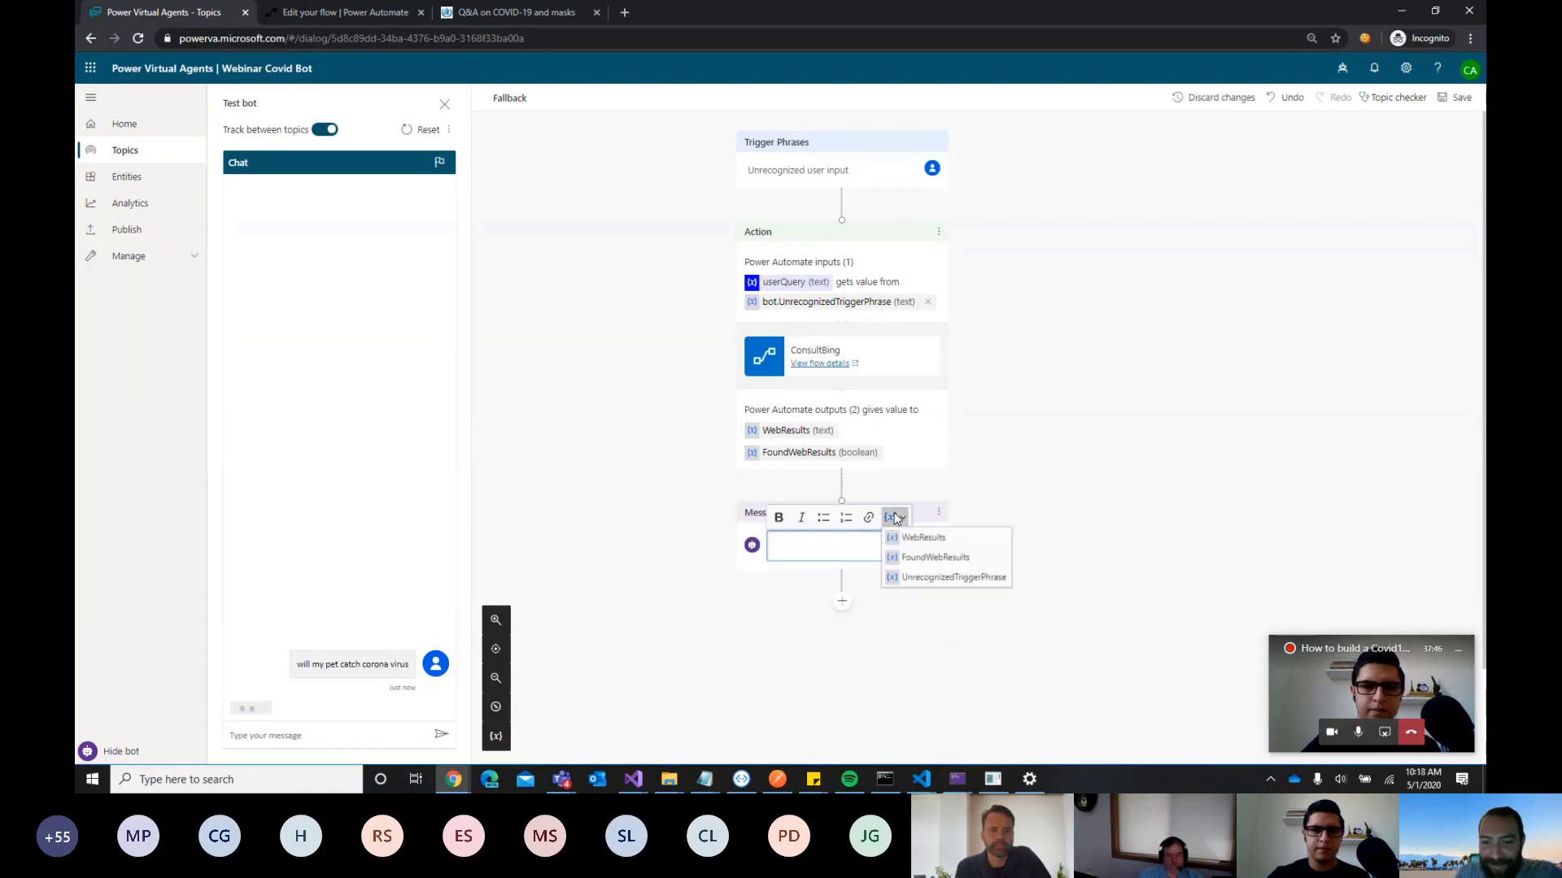
{"action": "left_click", "coordinate": [944, 535]}
{"action": "left_click", "coordinate": [1103, 443]}
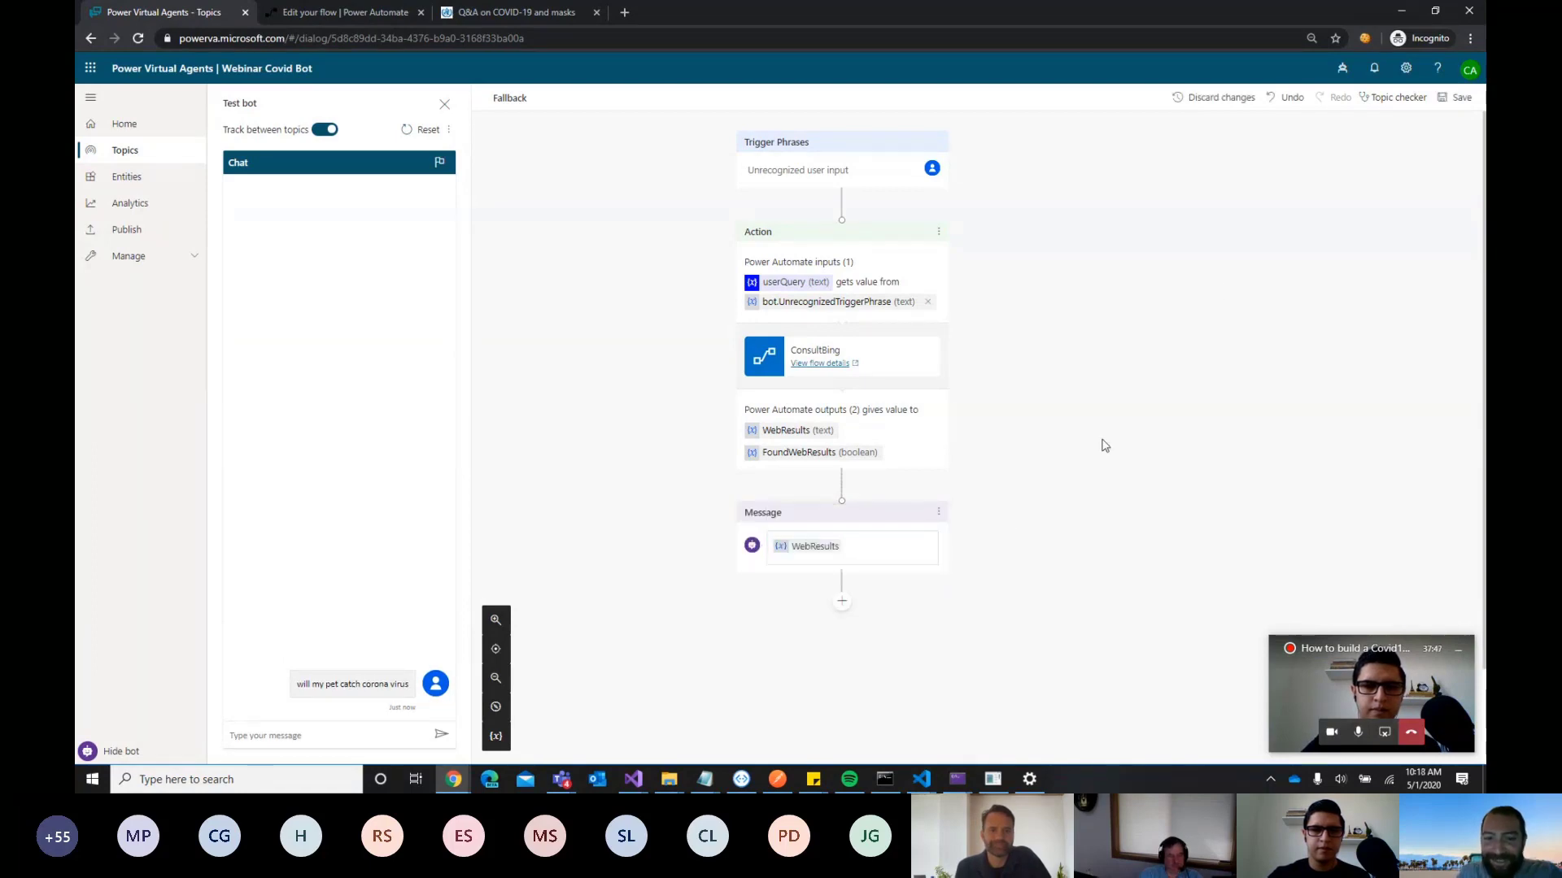
{"action": "left_click", "coordinate": [1460, 98]}
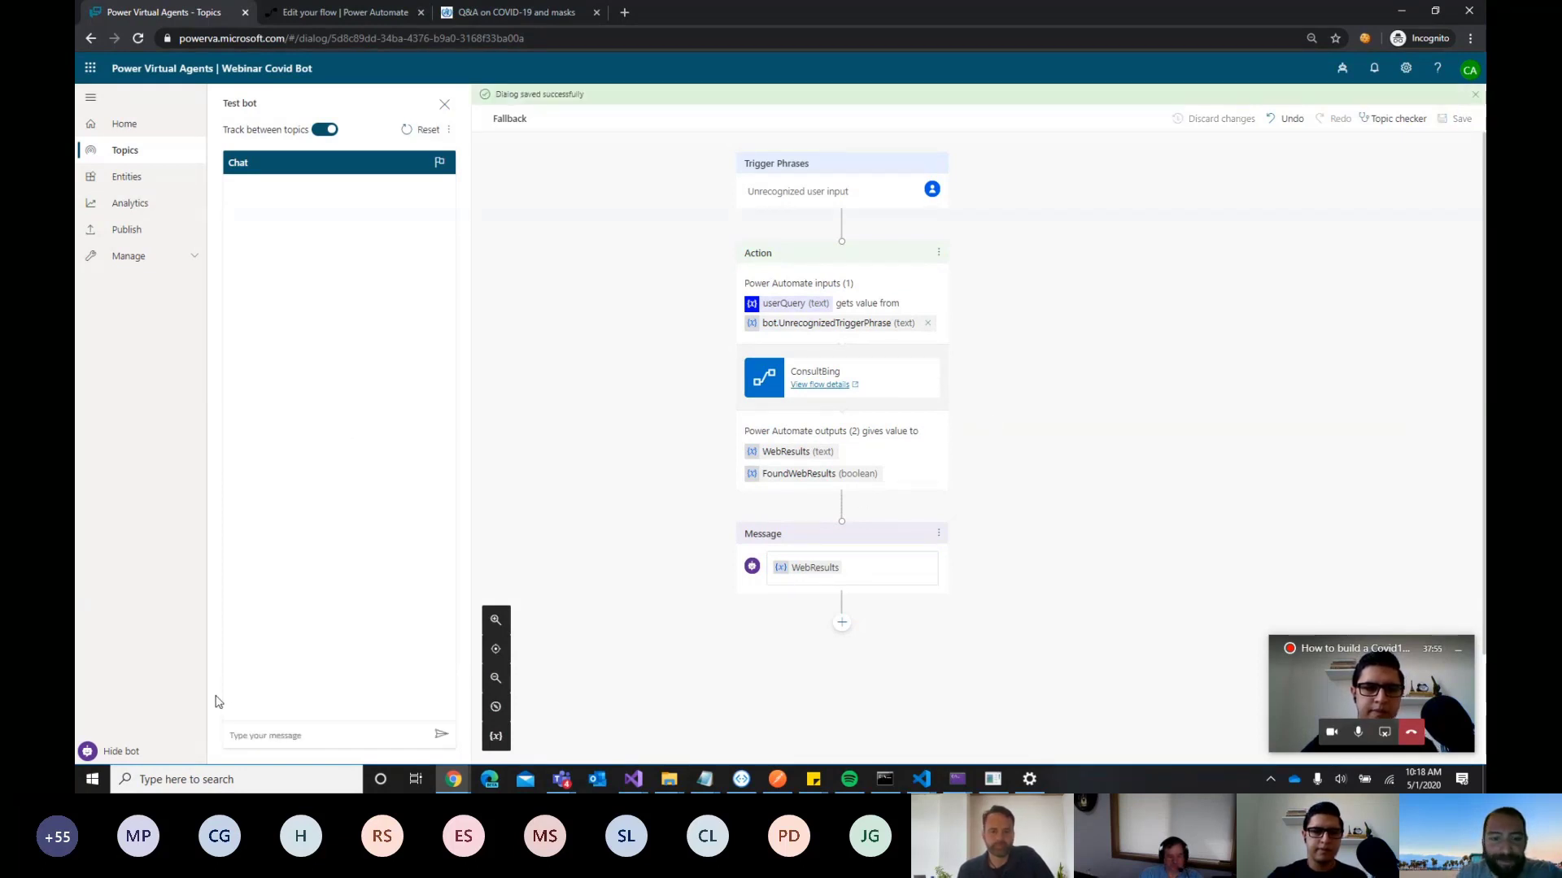
Ask the test bot "will my pet have corona virus" and examine its reply and the path through the Fallback topic
{"action": "type", "text": "will my pet"}
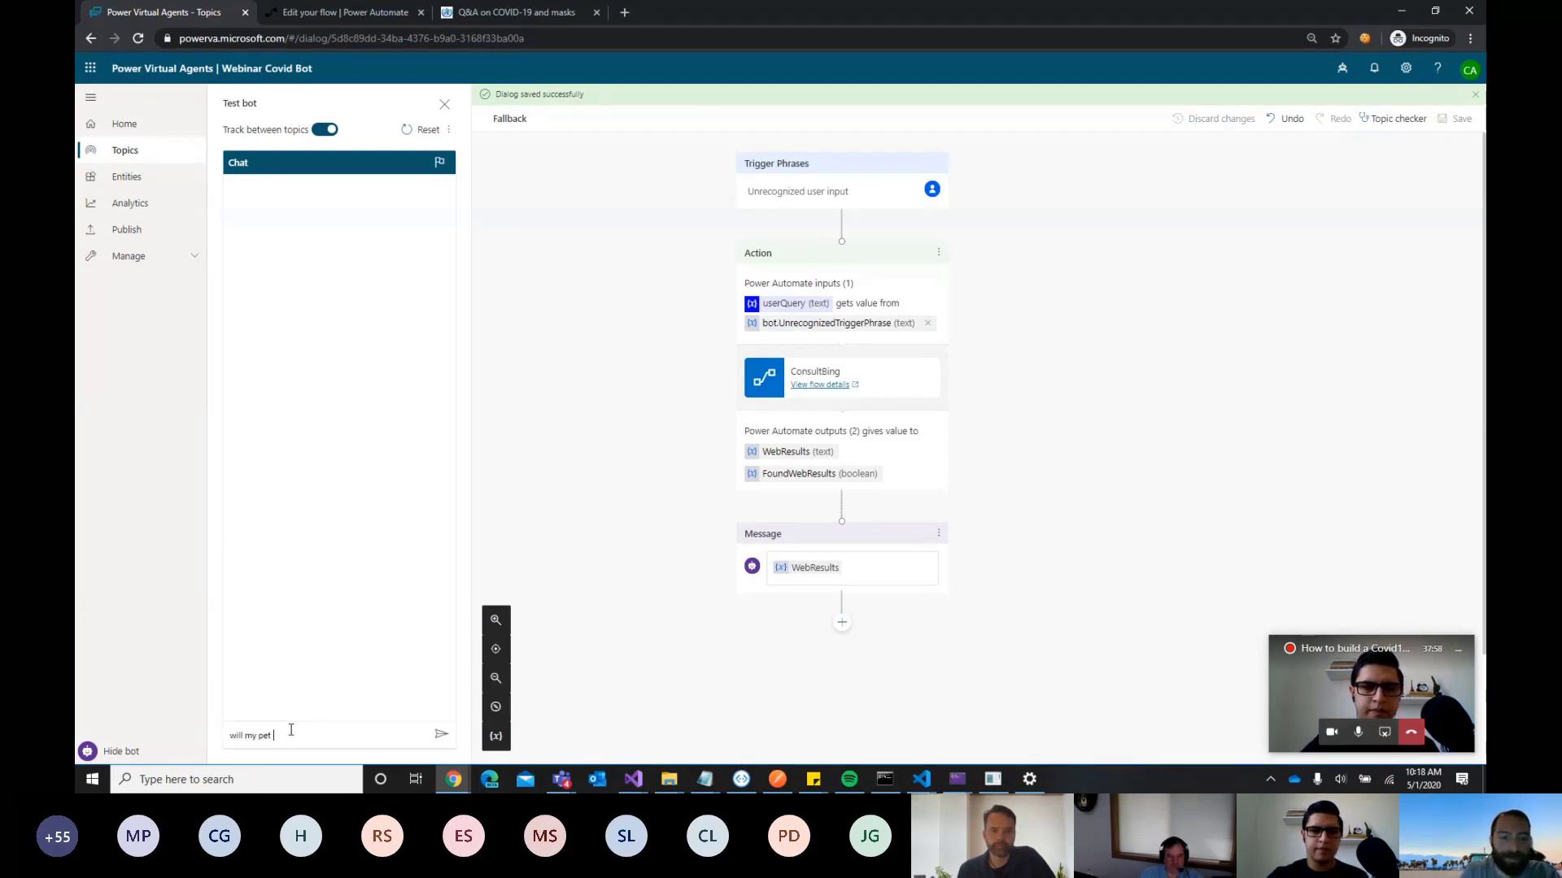
{"action": "type", "text": " have corona "}
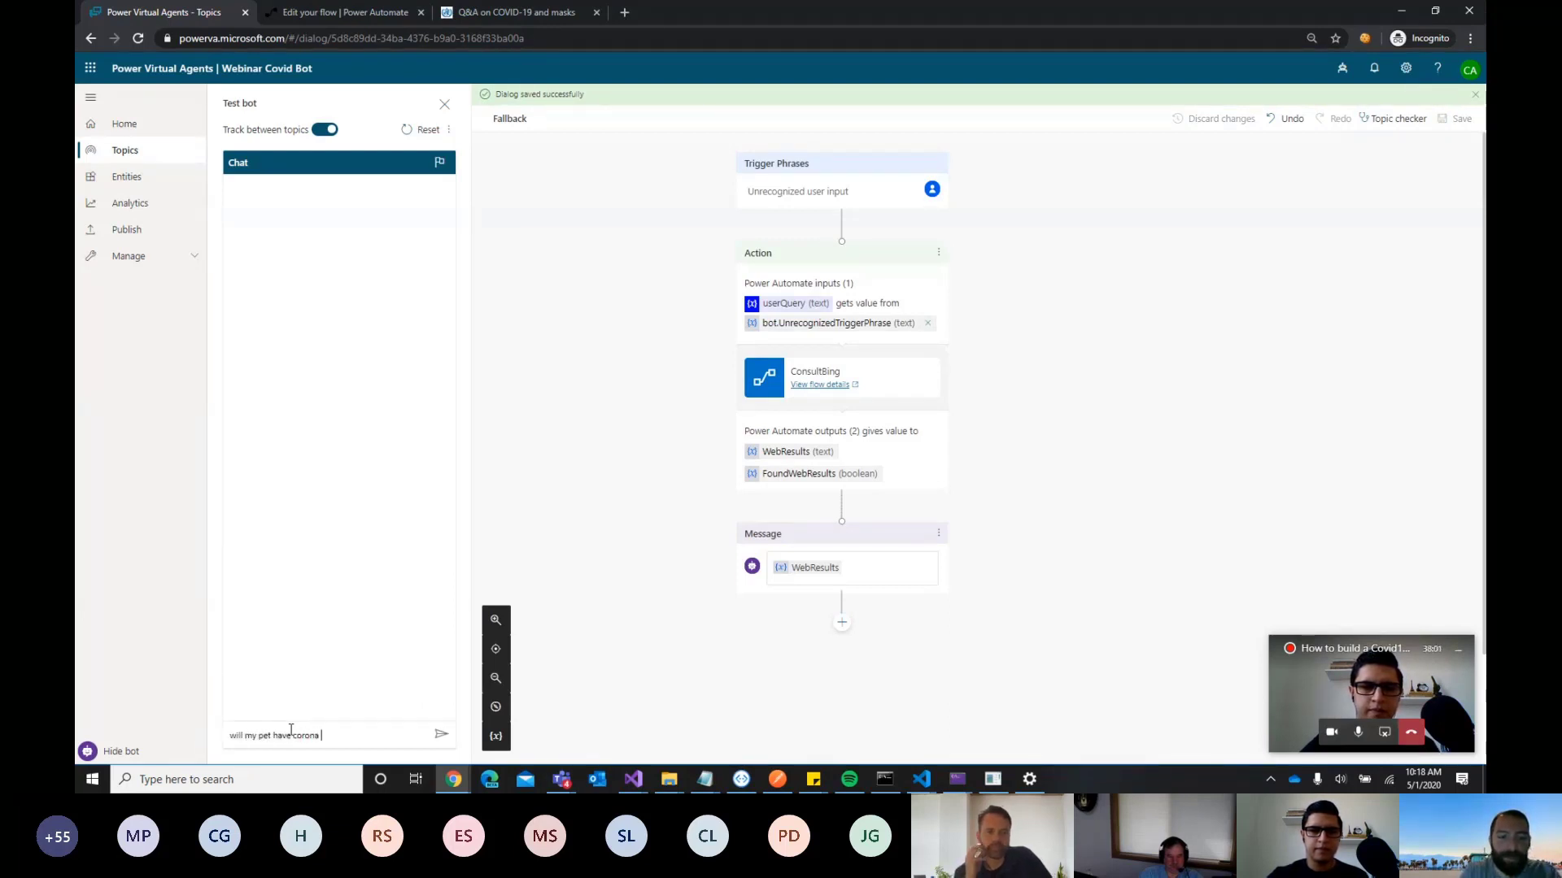
{"action": "type", "text": "virus"}
{"action": "key", "text": "Return"}
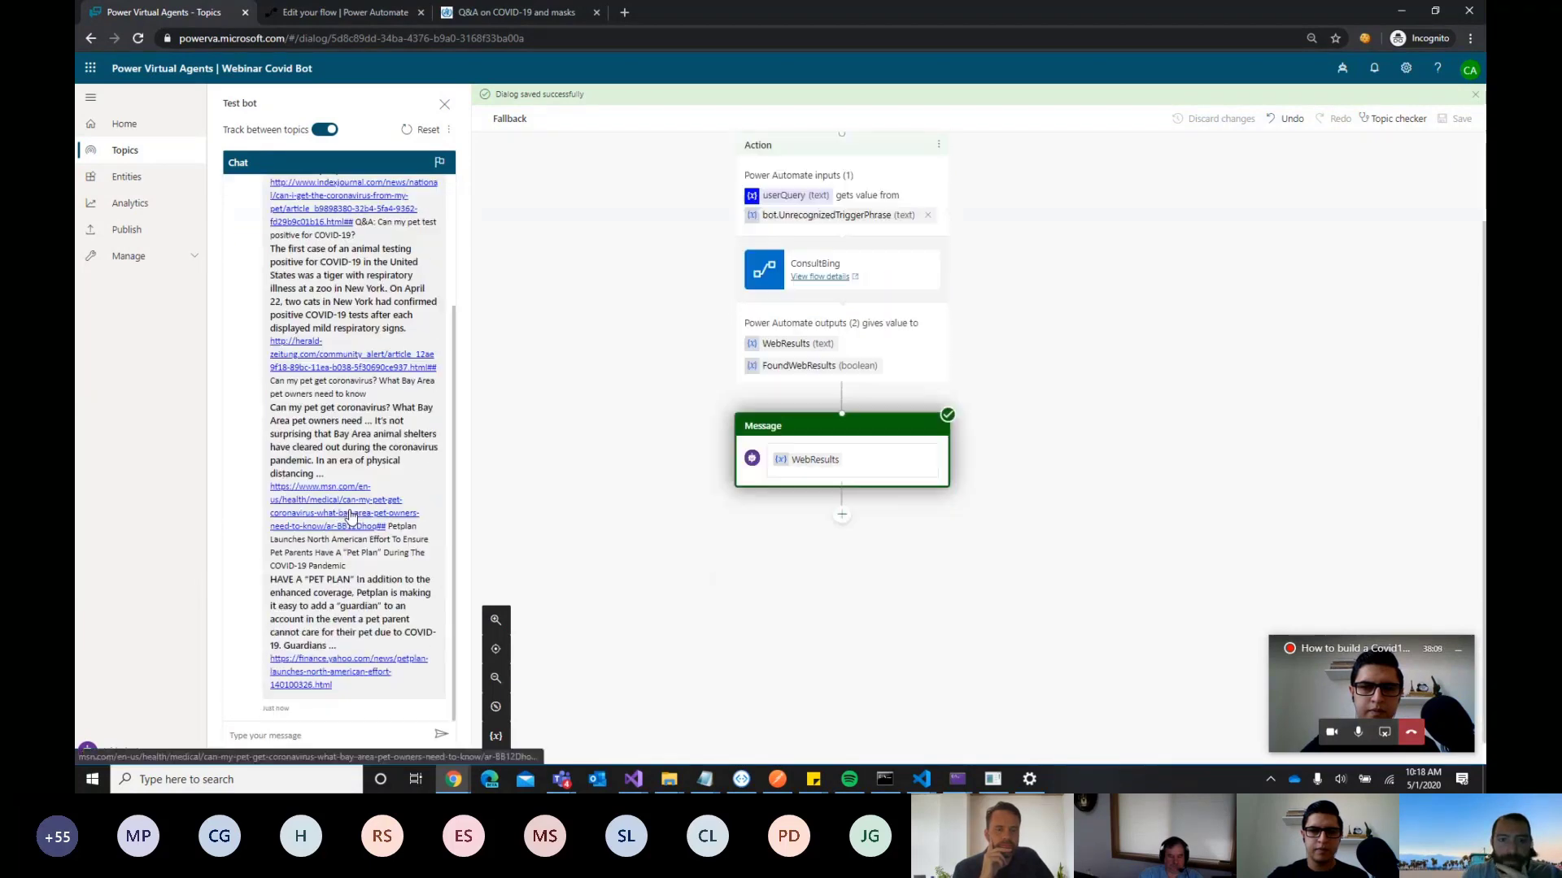
{"action": "scroll", "coordinate": [328, 297], "scroll_direction": "up", "scroll_amount": 3}
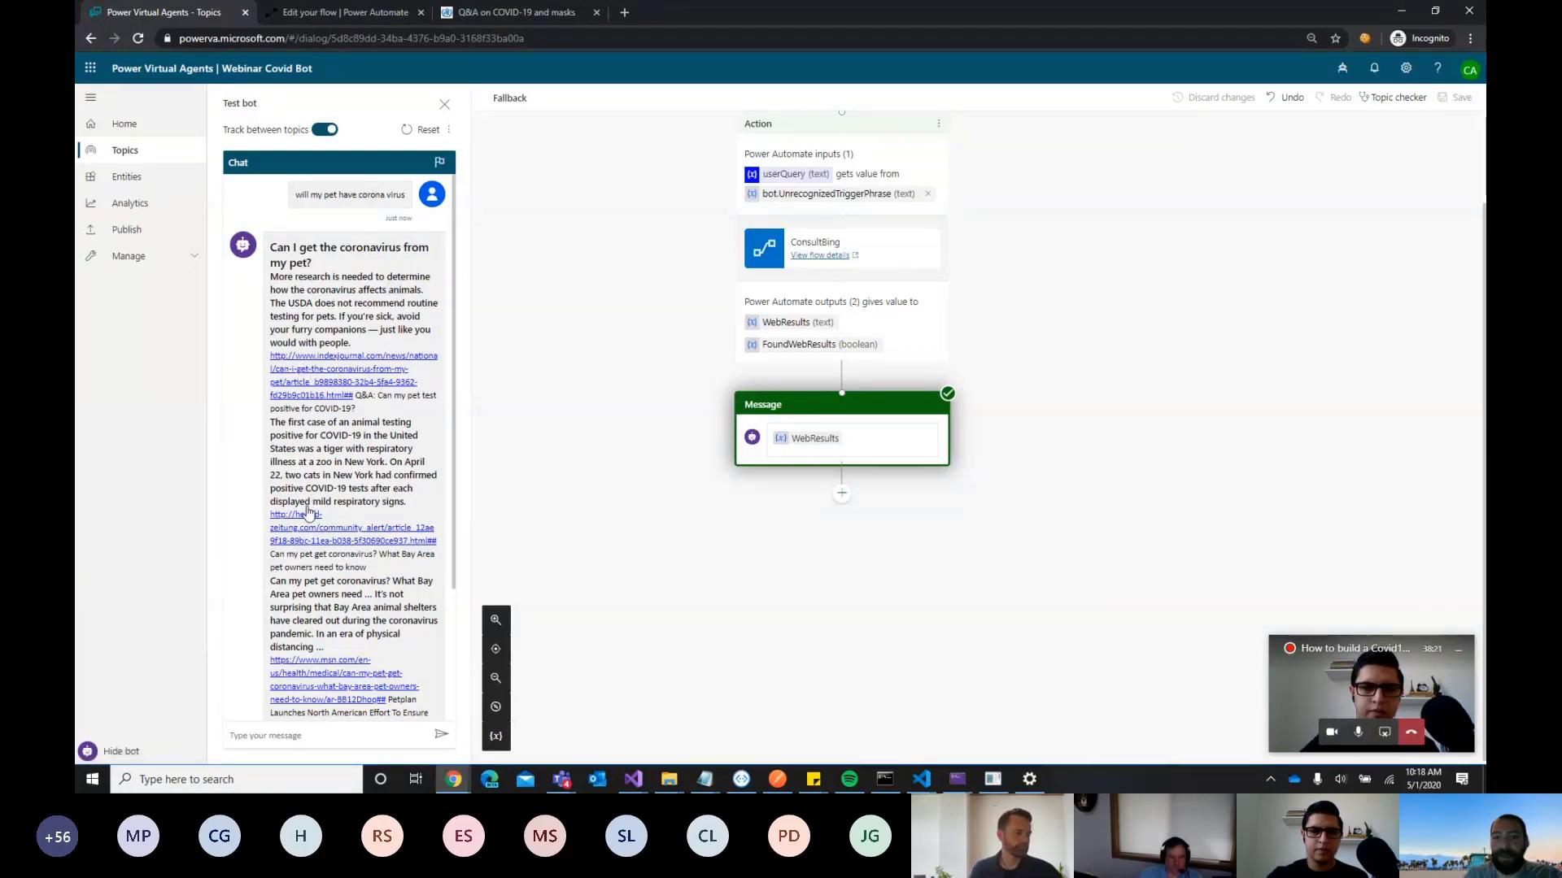
{"action": "scroll", "coordinate": [797, 534], "scroll_direction": "up", "scroll_amount": 2}
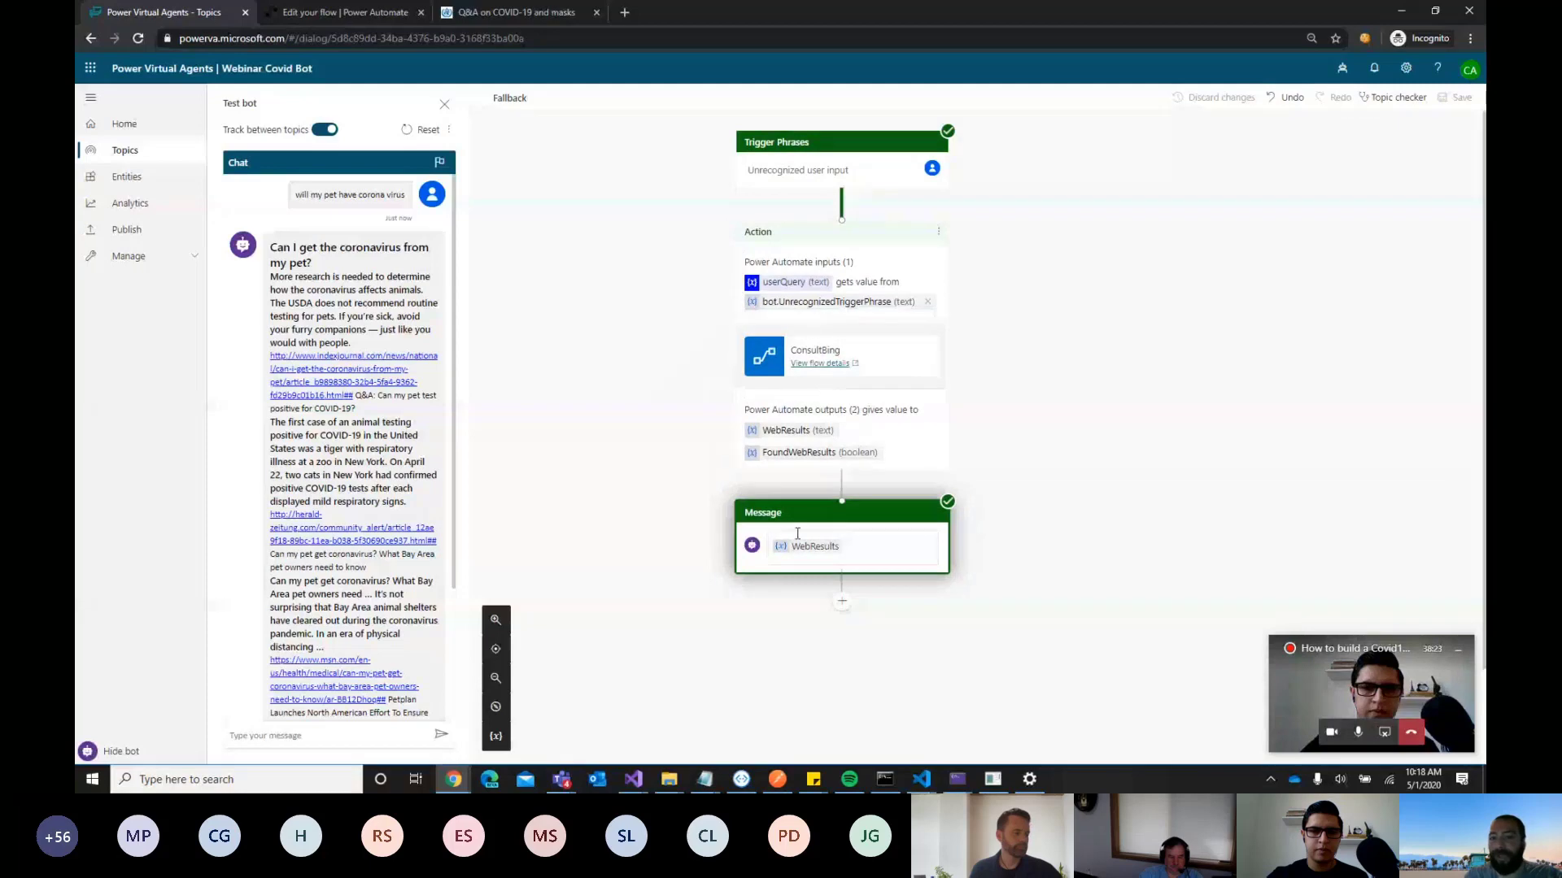
Return to the topics list and switch to the Microsoft Teams meeting window
{"action": "left_click", "coordinate": [144, 153]}
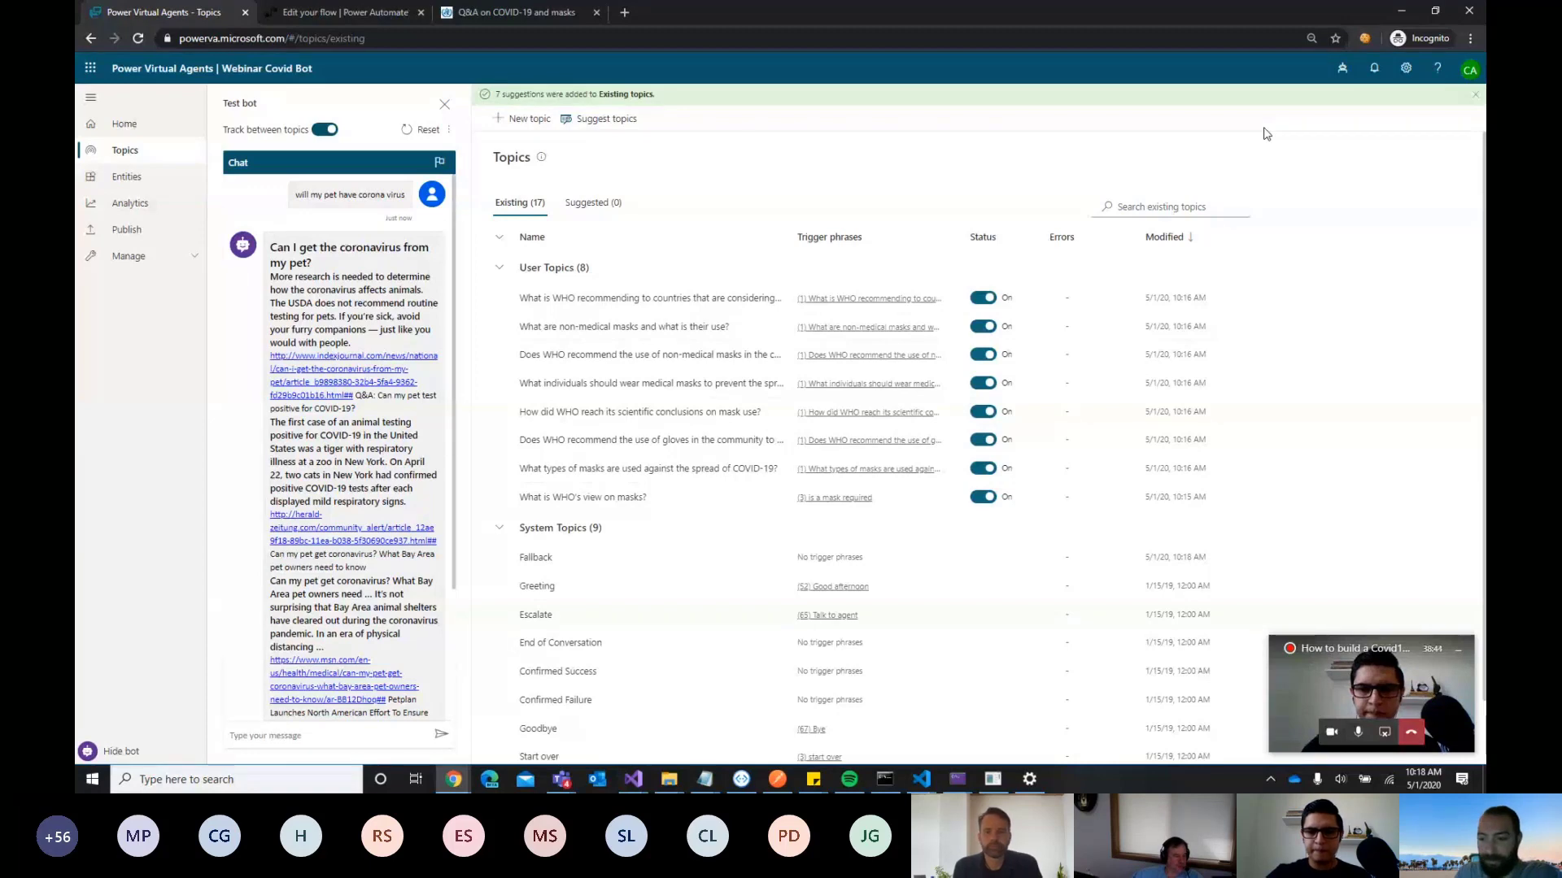
{"action": "left_click", "coordinate": [1360, 683]}
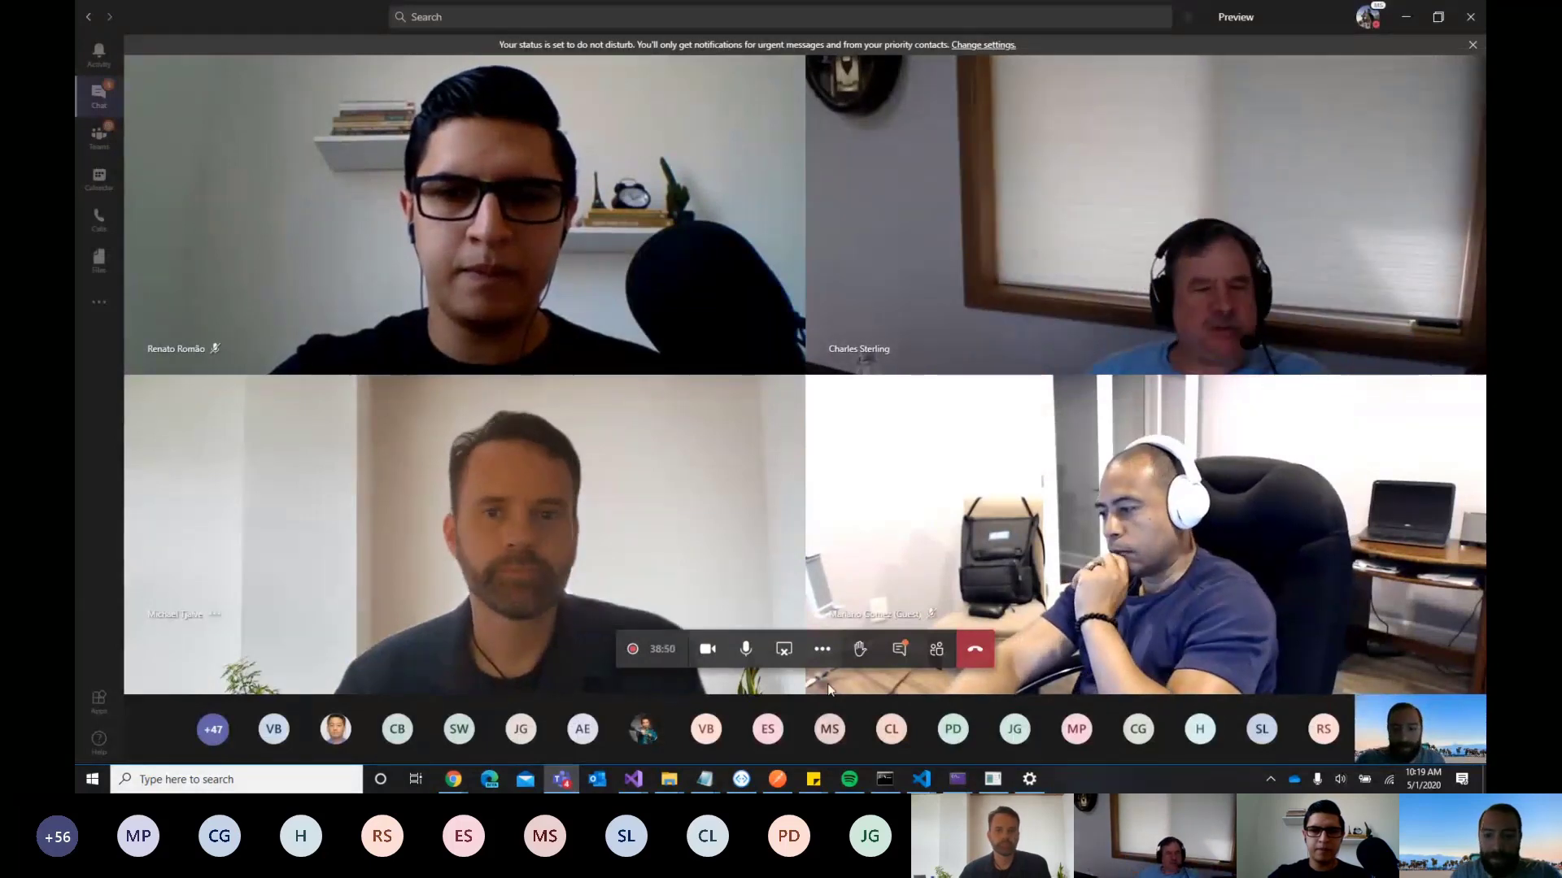
Read the latest questions in the Teams meeting chat and return to the bot's topics list in Power Virtual Agents
{"action": "left_click", "coordinate": [900, 650]}
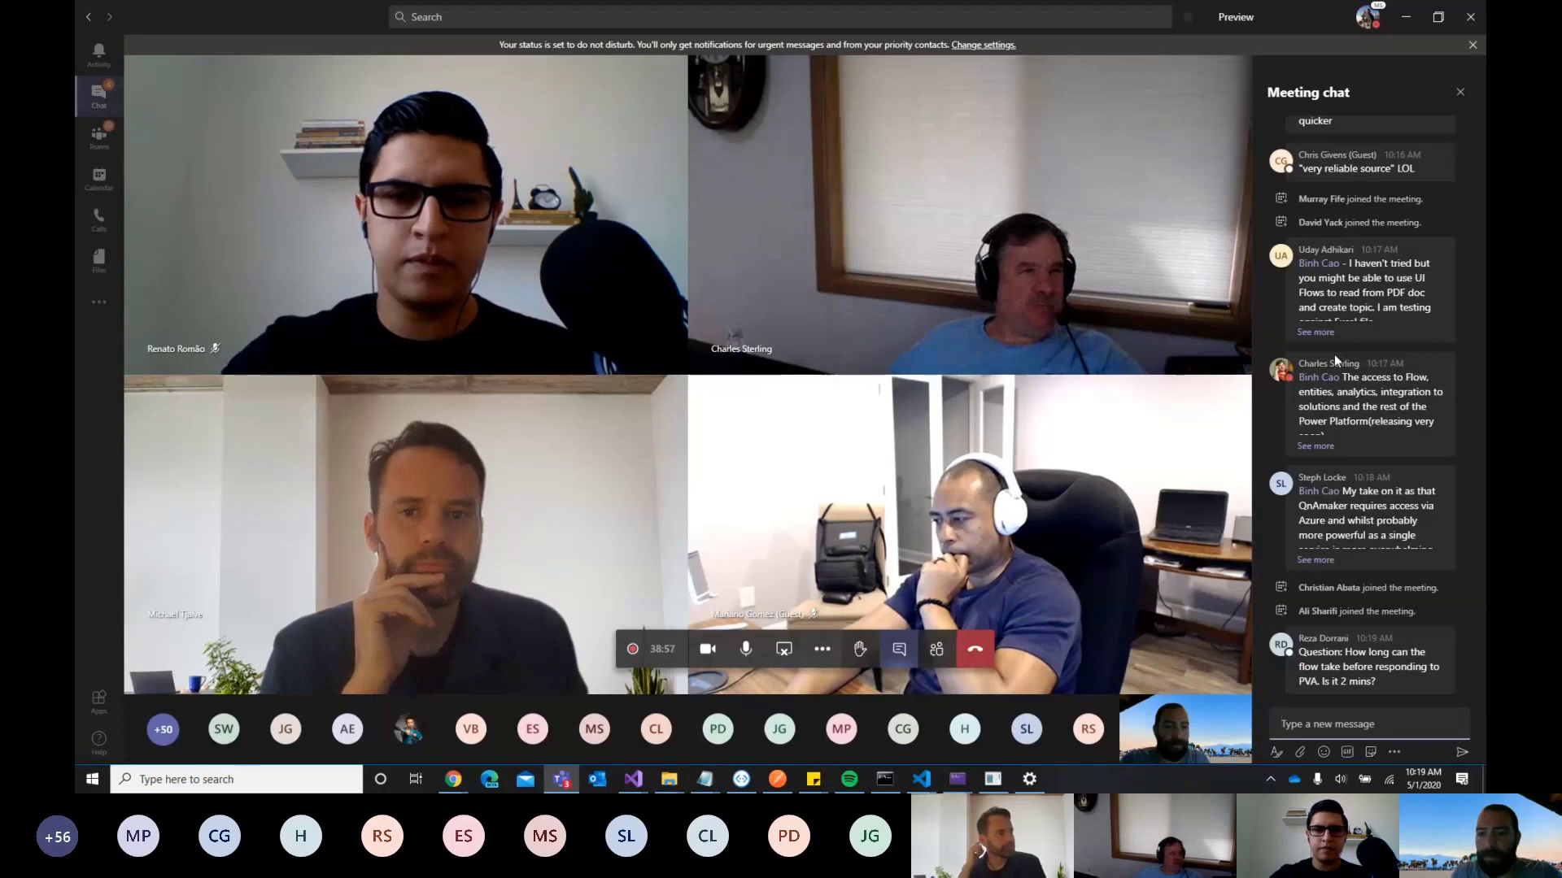
{"action": "mouse_move", "coordinate": [1280, 339]}
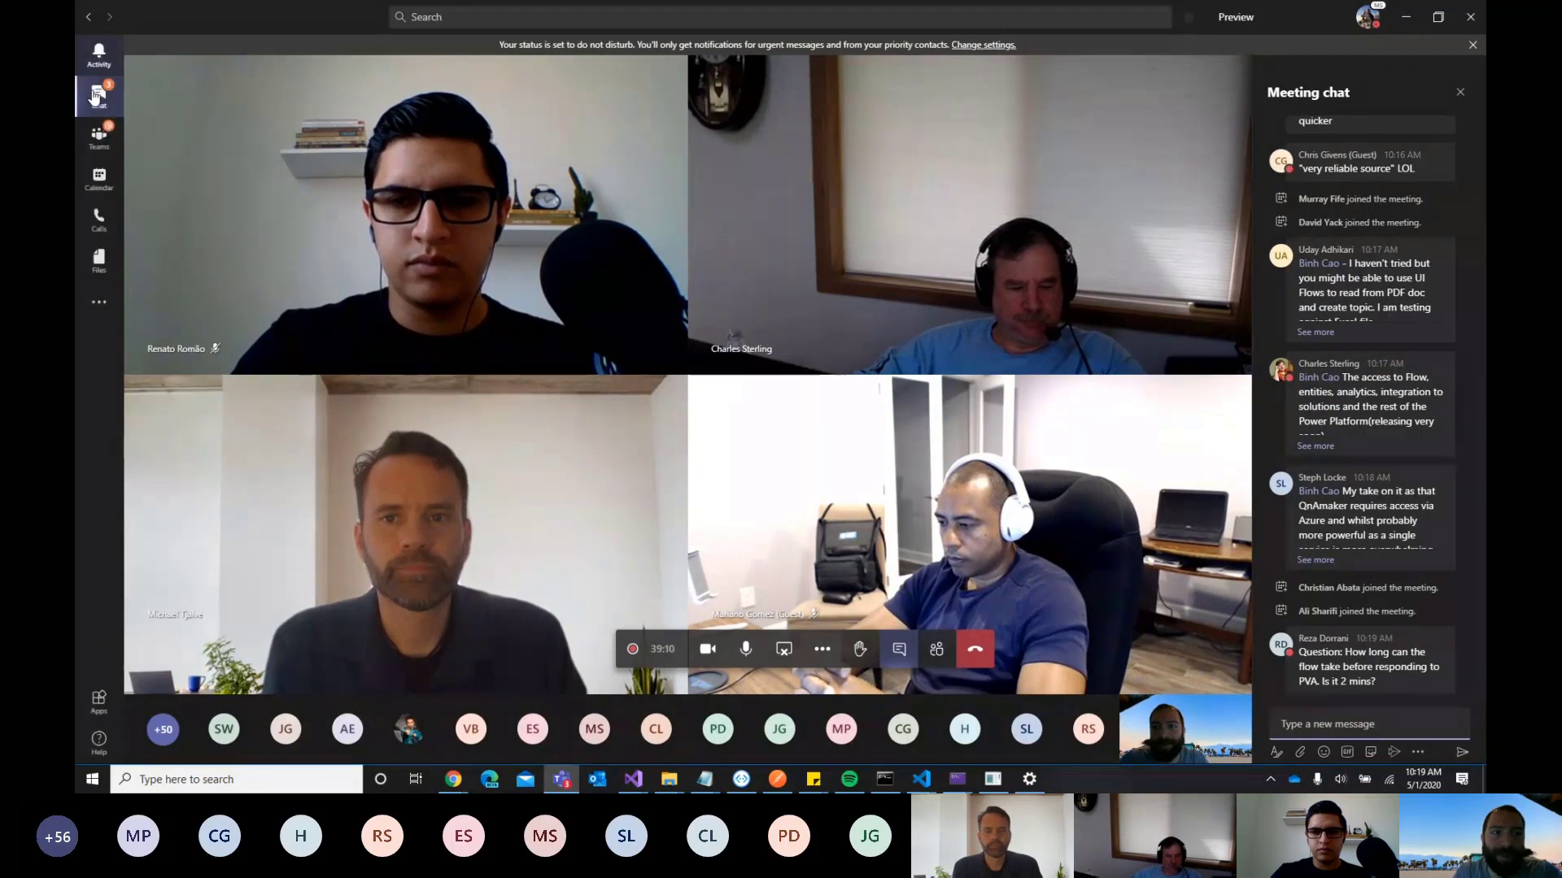
{"action": "left_click", "coordinate": [1411, 17]}
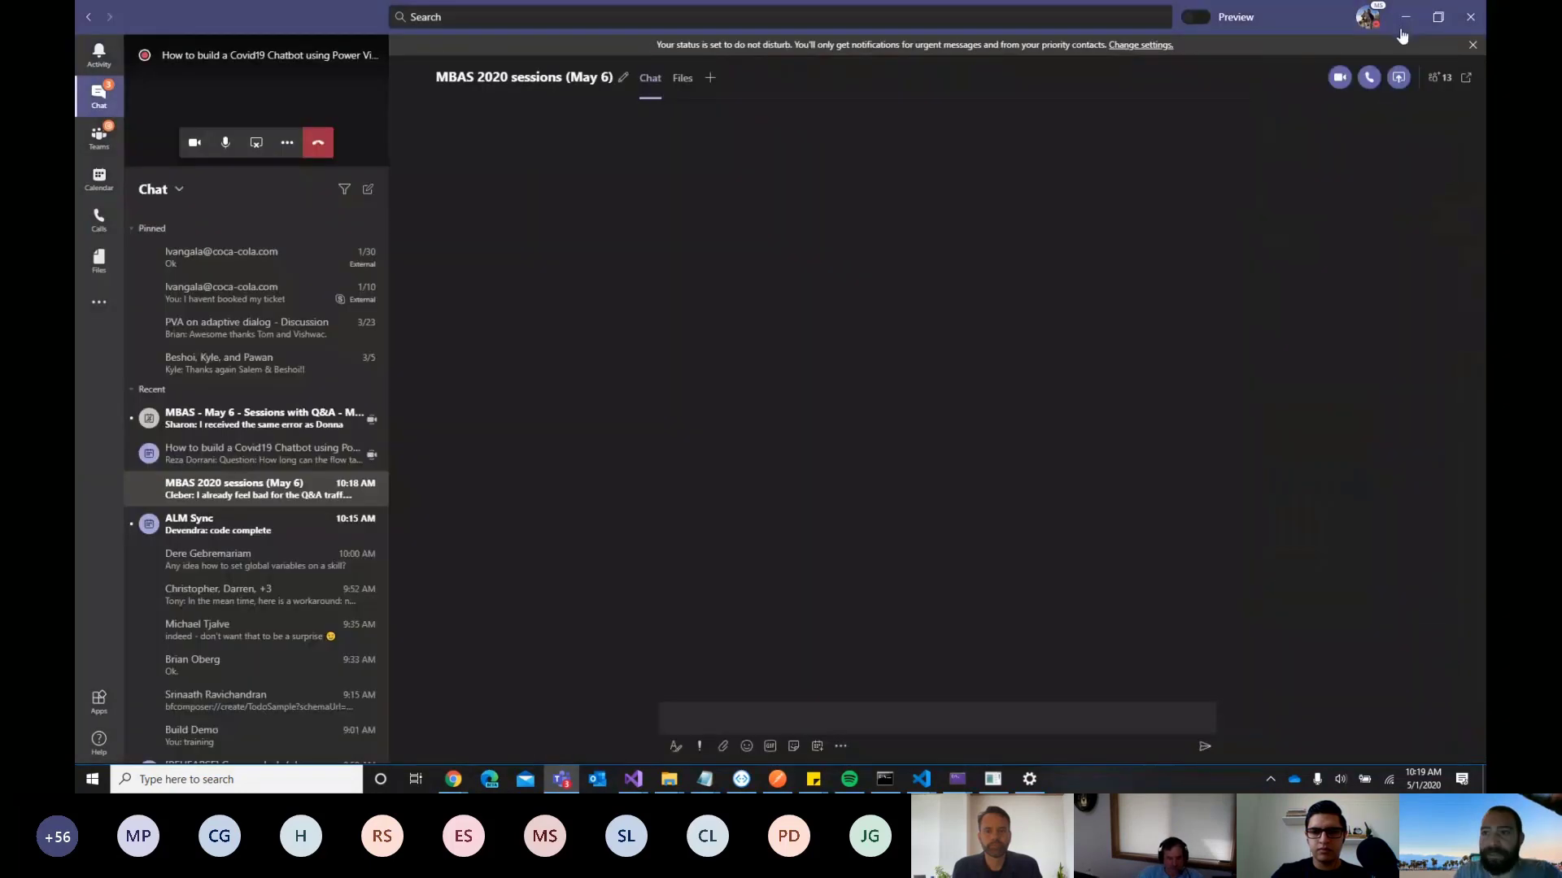
{"action": "left_click", "coordinate": [1411, 18]}
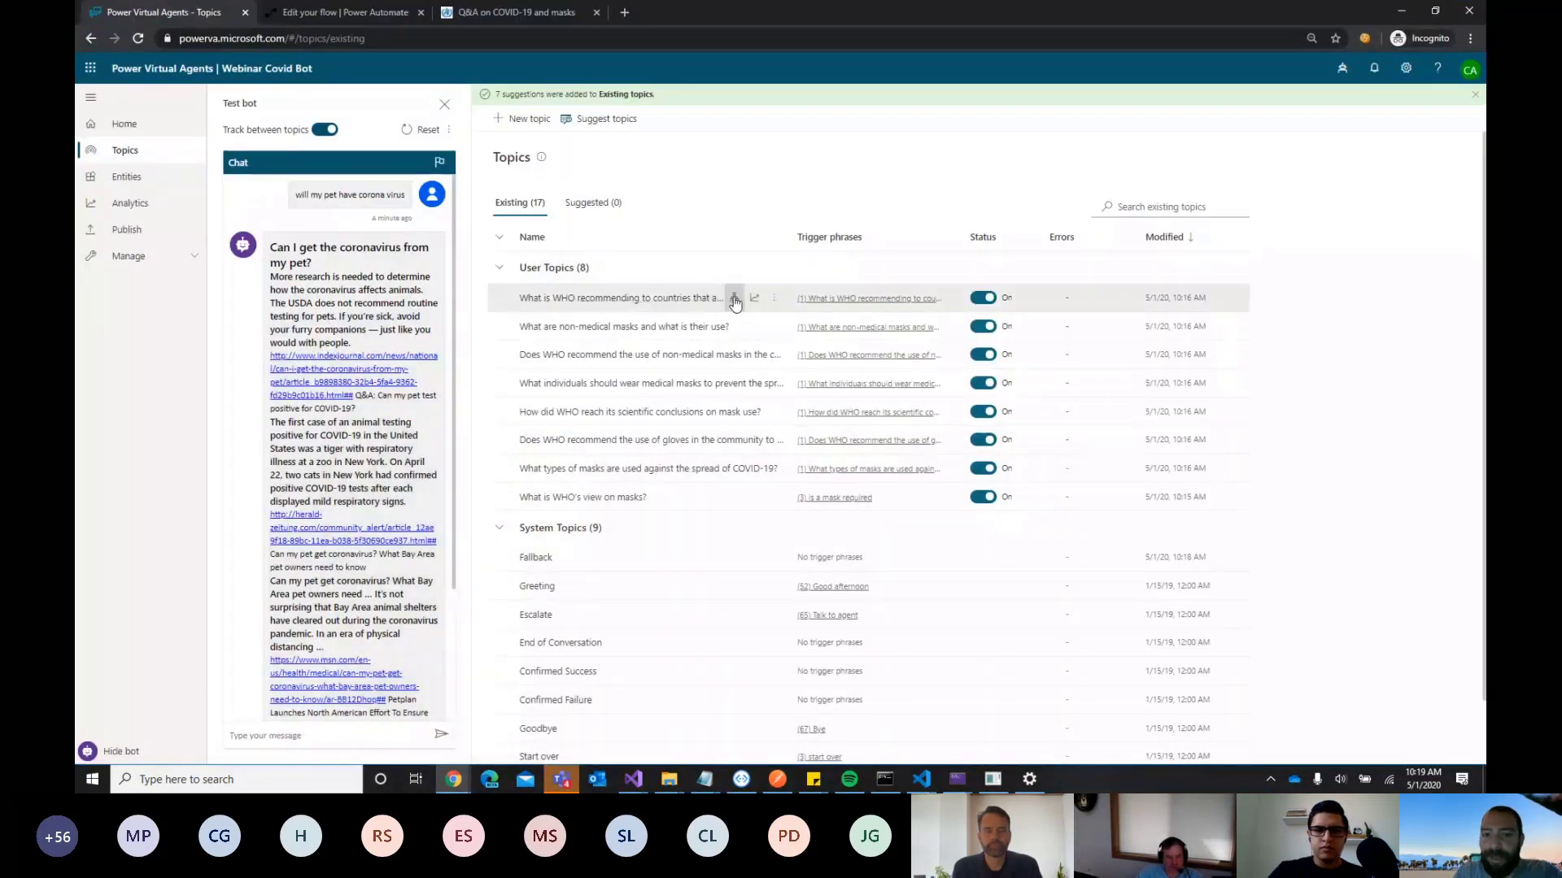
Open the topic on WHO's recommendation to countries considering public mask use, try a question node after its message, and delete that node
{"action": "left_click", "coordinate": [732, 299]}
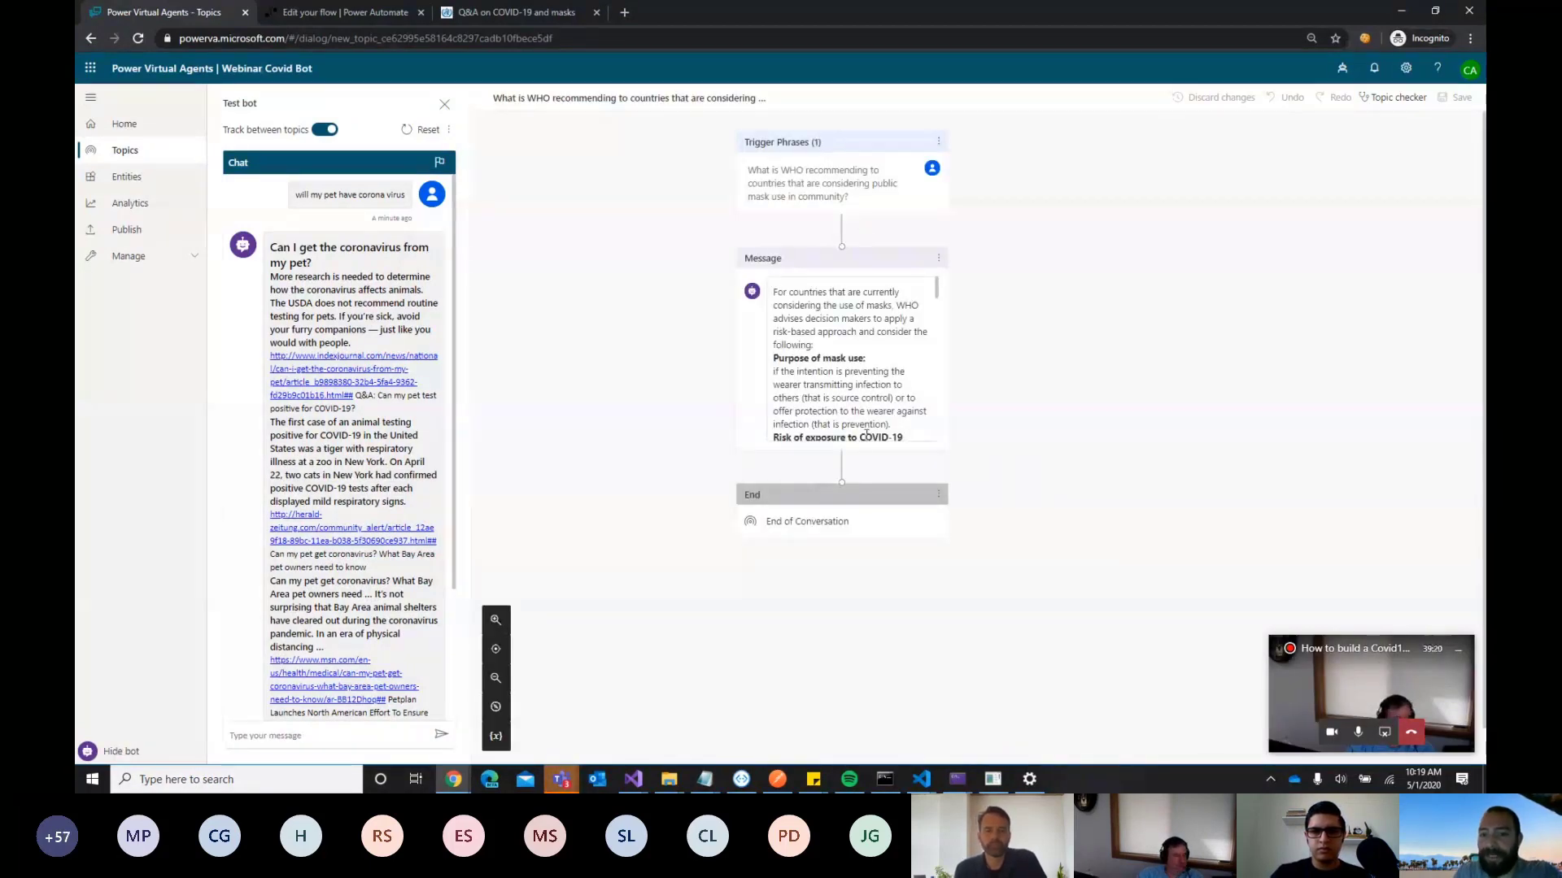
{"action": "left_click", "coordinate": [841, 478]}
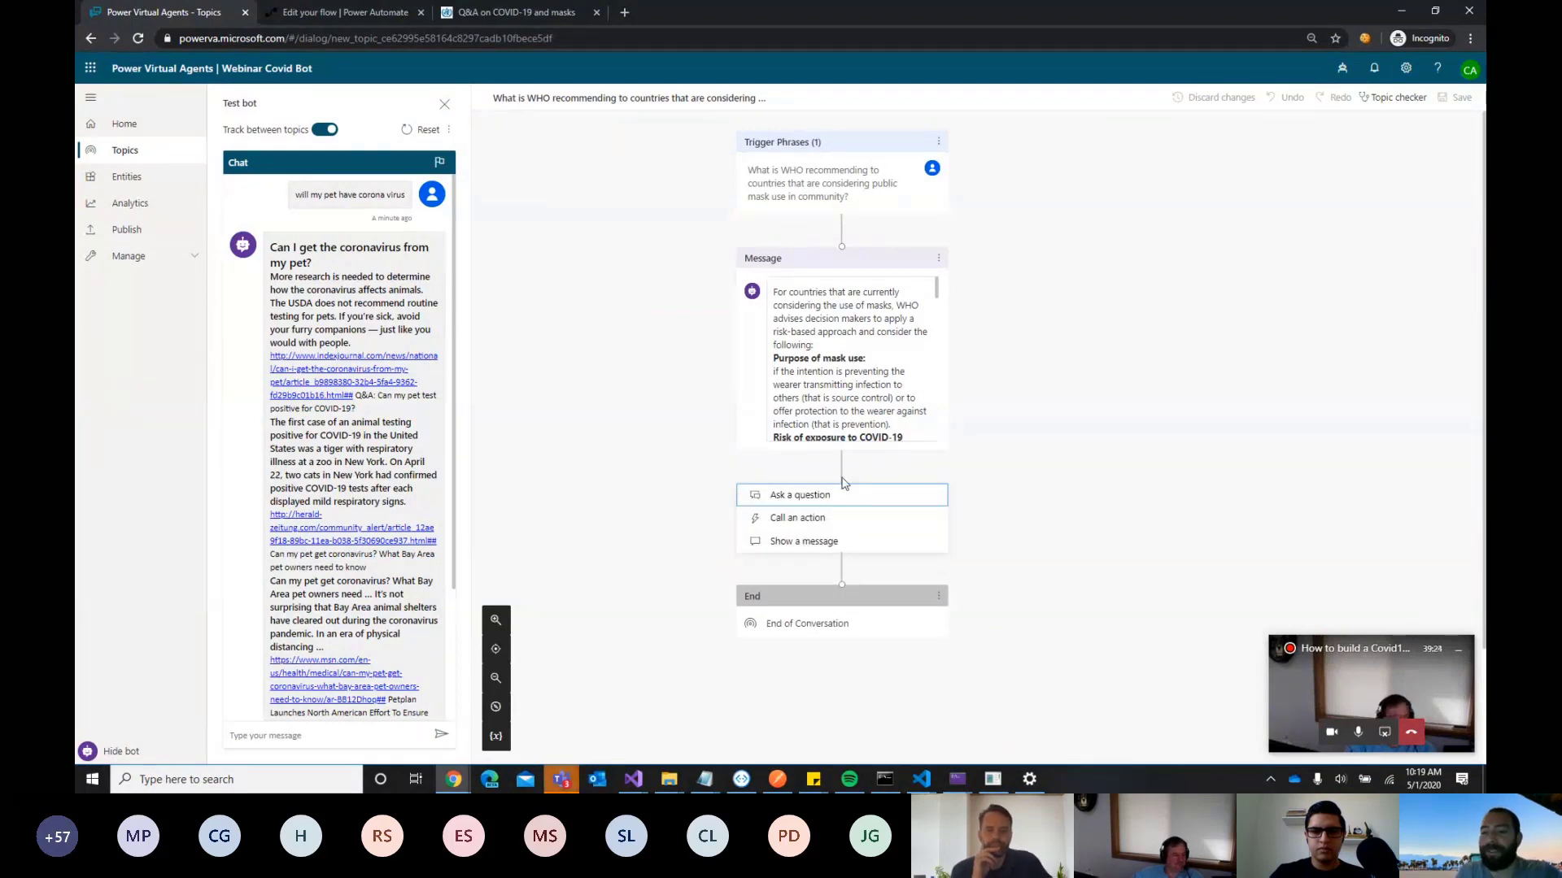
{"action": "left_click", "coordinate": [833, 495]}
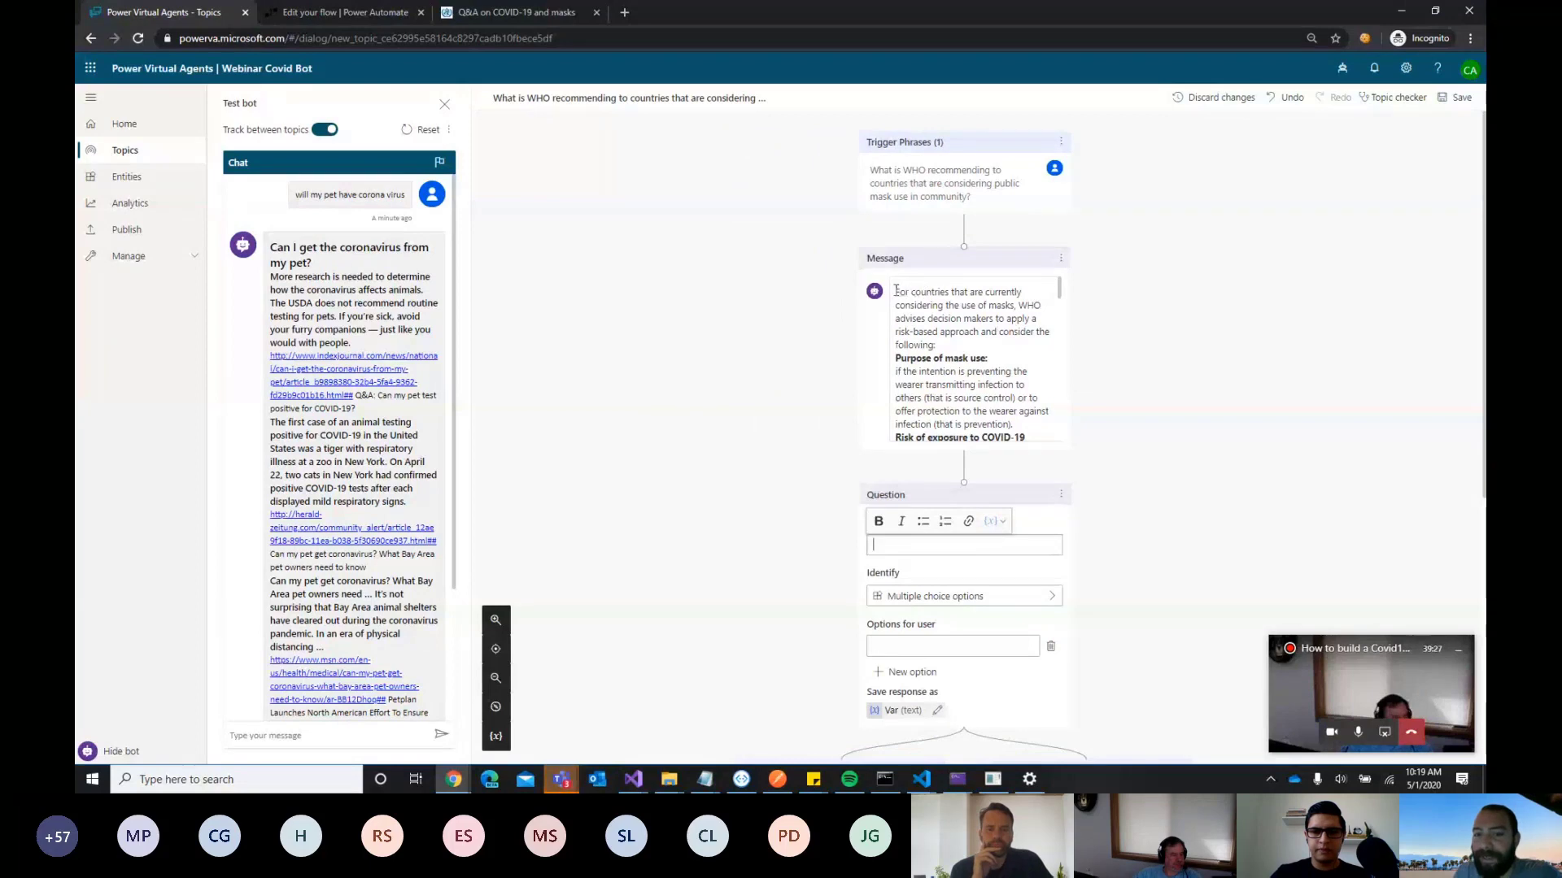
{"action": "left_click_drag", "start_coordinate": [896, 290], "coordinate": [1091, 447]}
{"action": "left_click", "coordinate": [943, 384]}
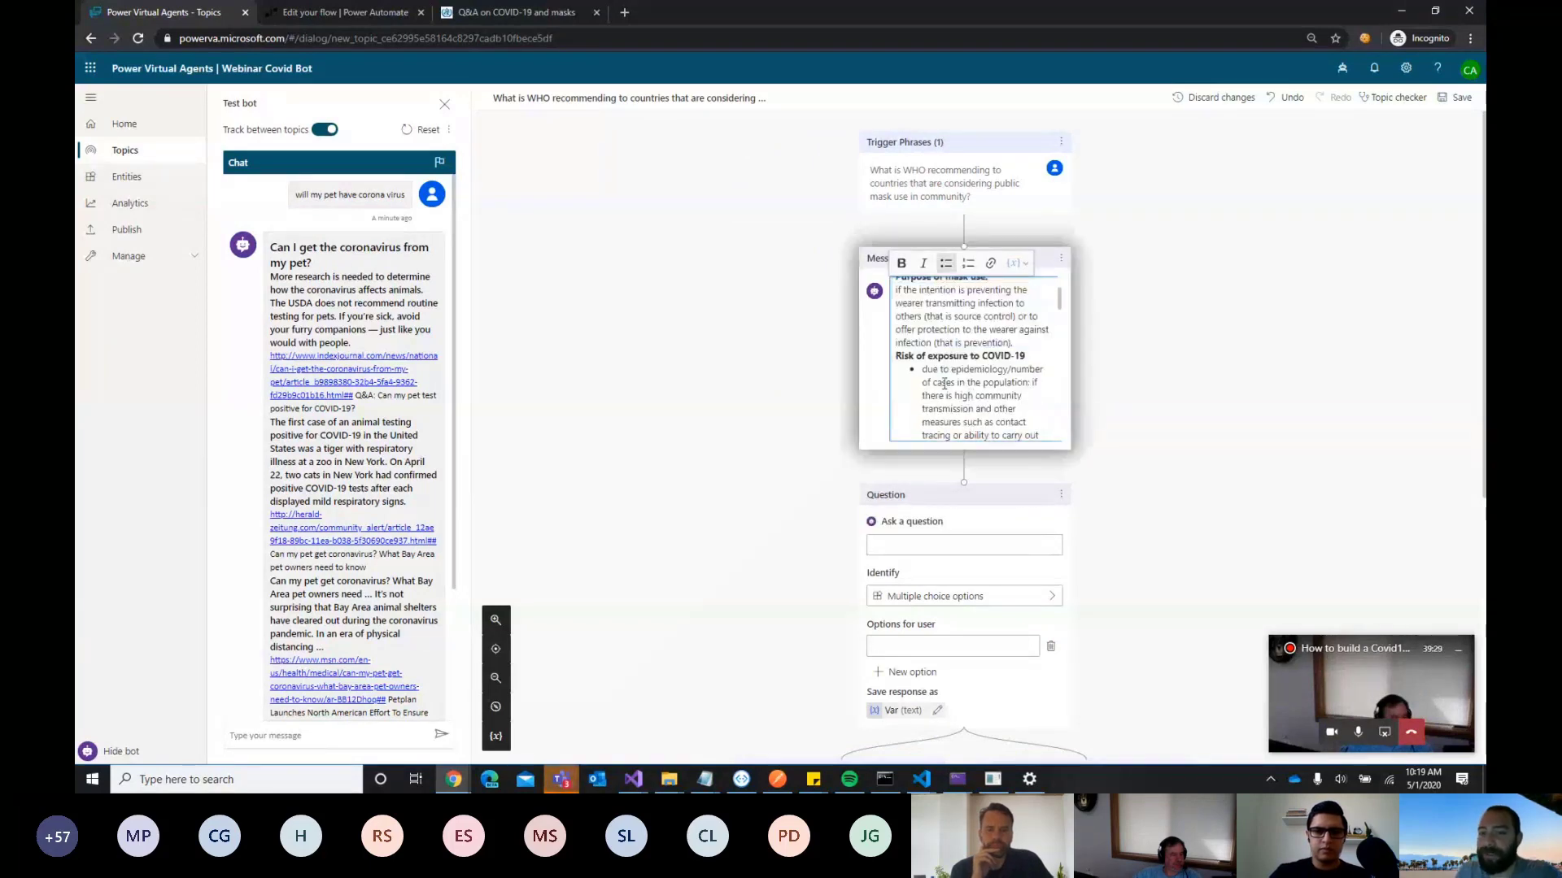
{"action": "left_click", "coordinate": [1061, 495]}
{"action": "left_click", "coordinate": [1090, 499]}
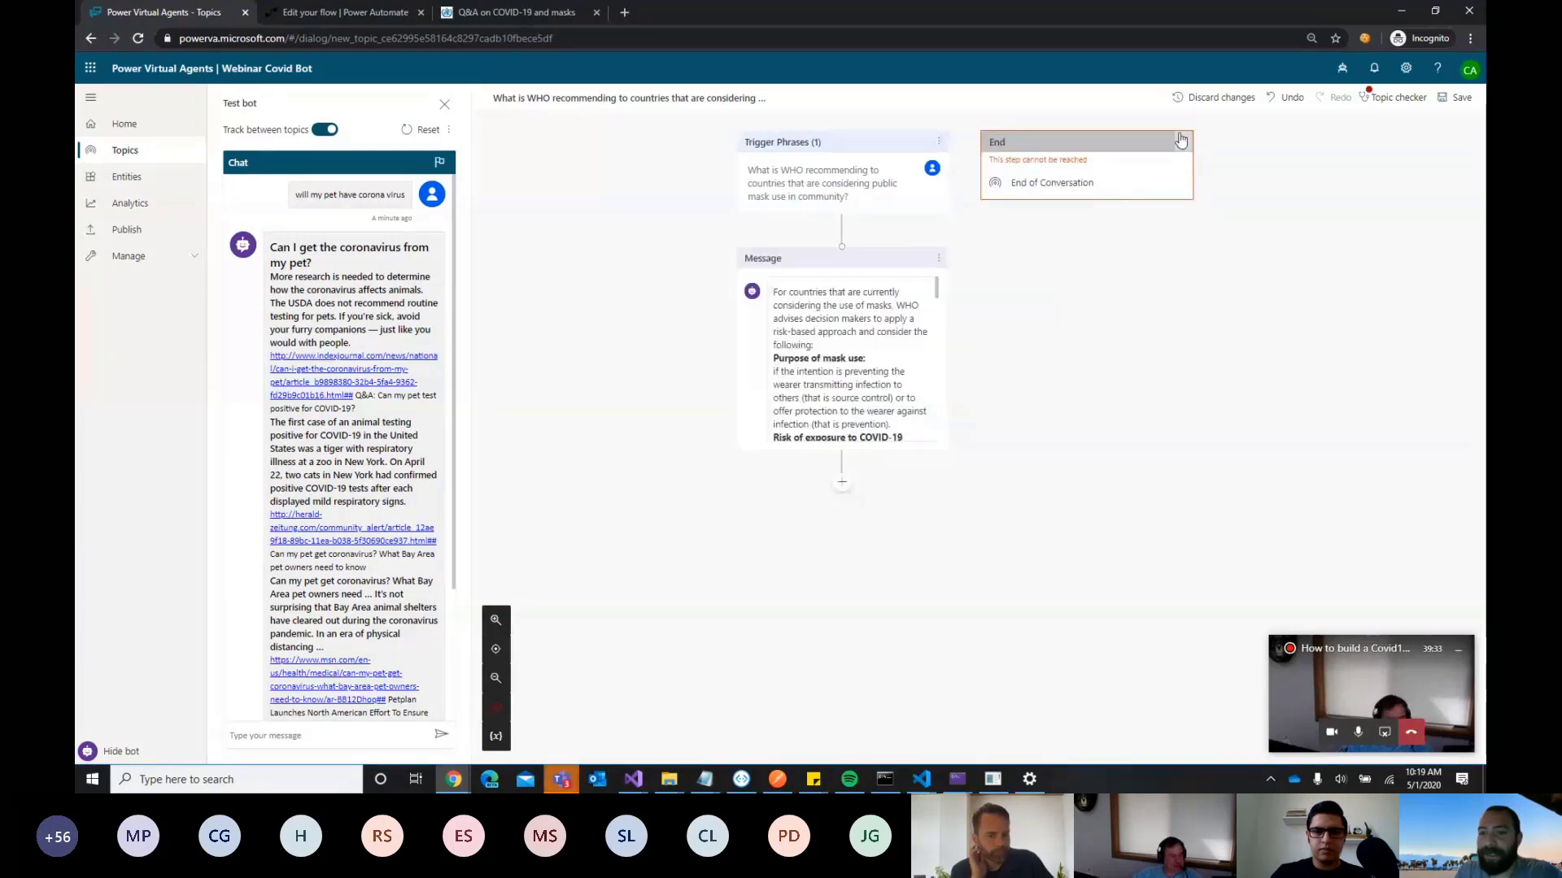
Replace the detached End node with an End with survey node after the message and save the topic
{"action": "left_click", "coordinate": [1183, 142]}
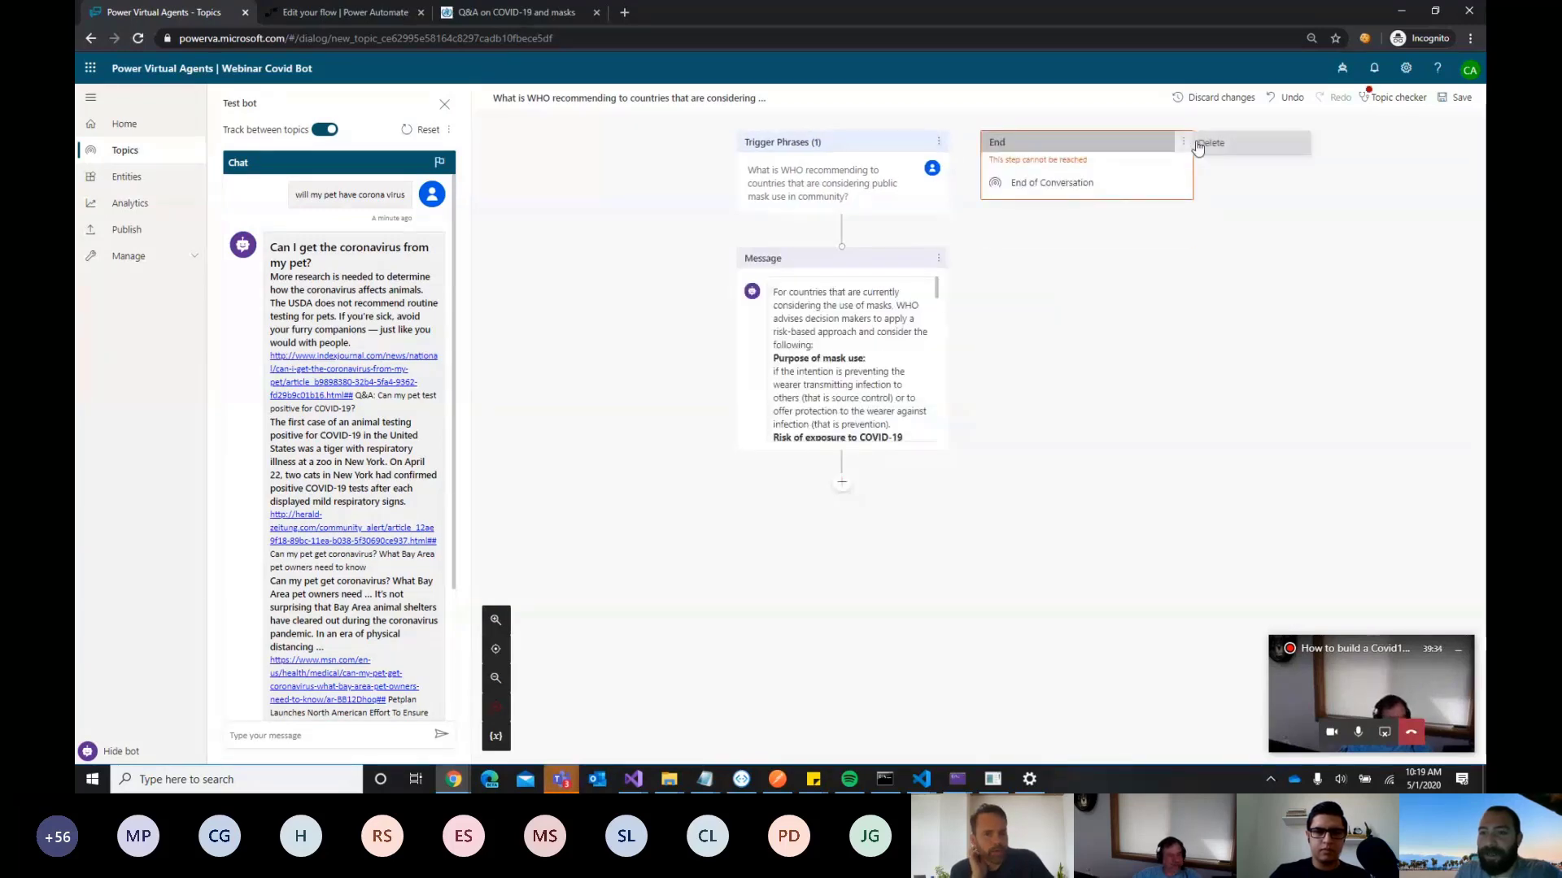
{"action": "left_click", "coordinate": [842, 482]}
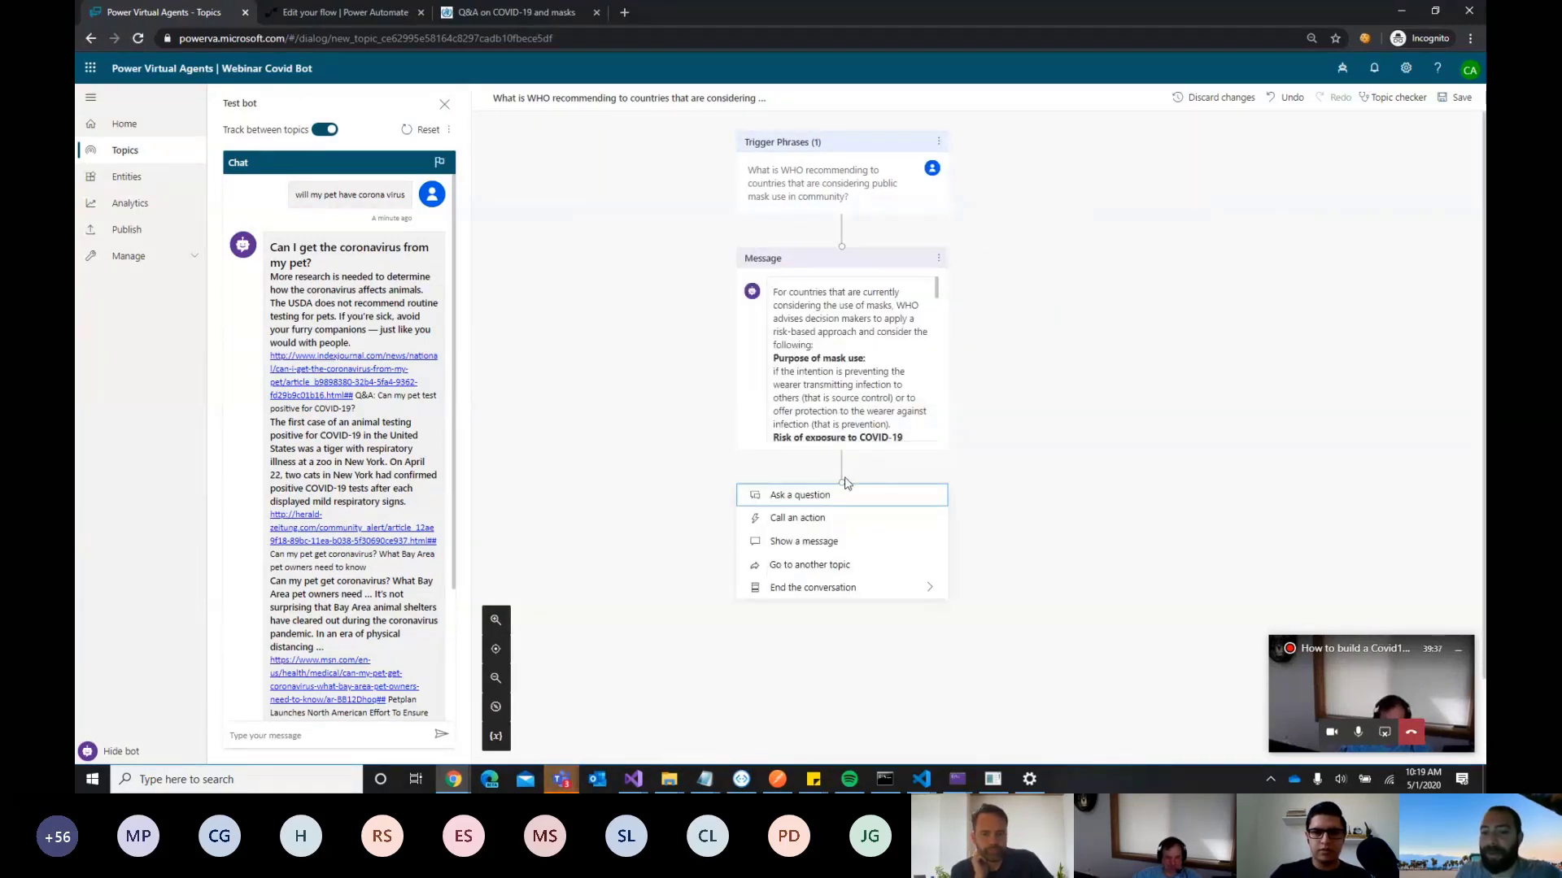
{"action": "mouse_move", "coordinate": [829, 585]}
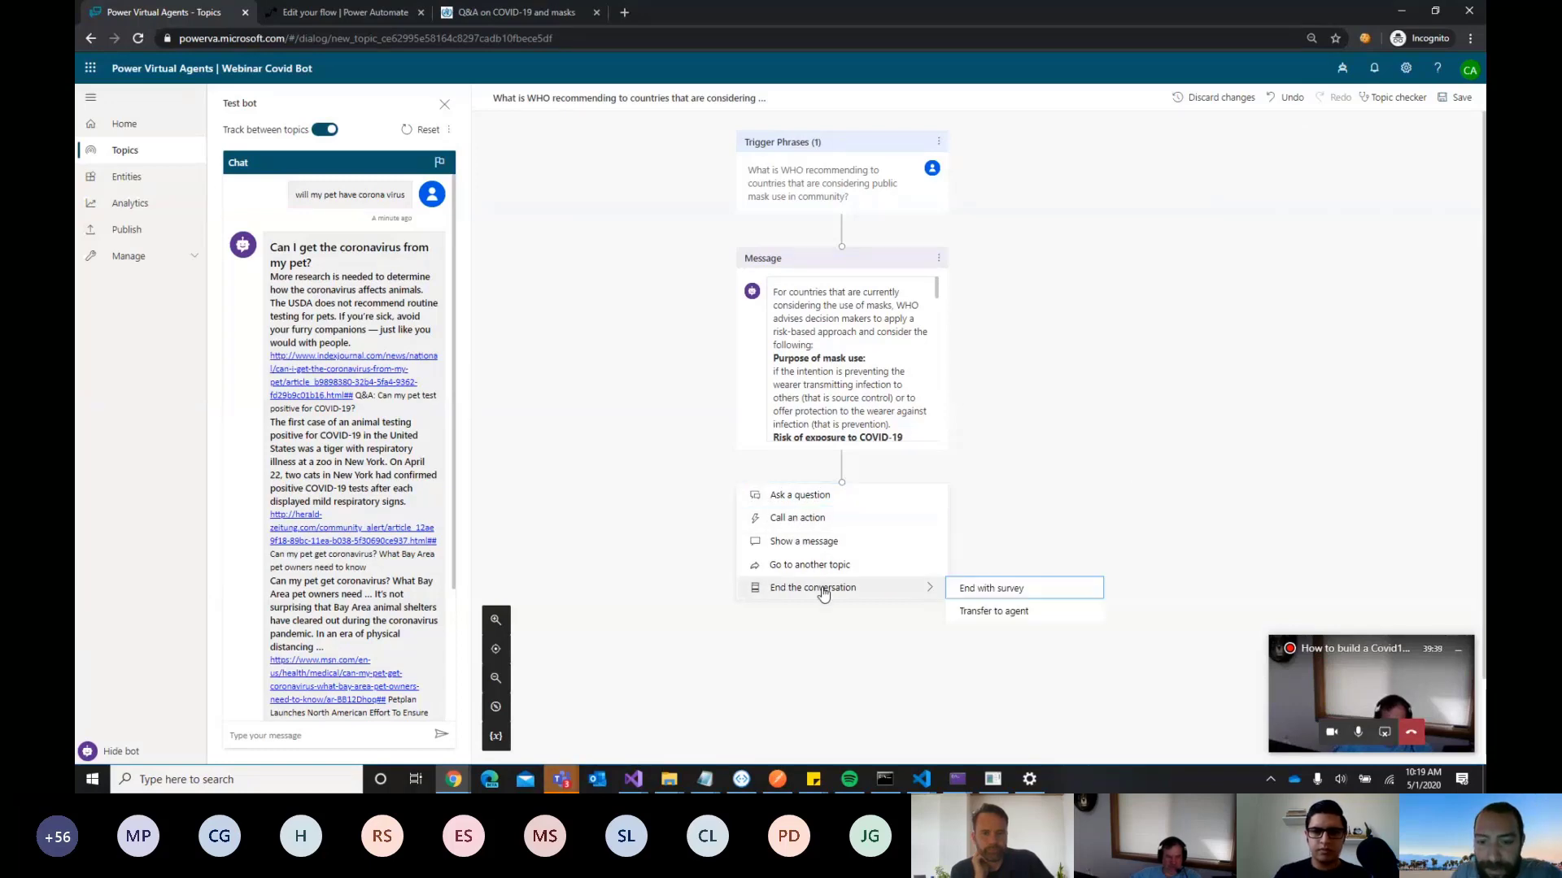
{"action": "left_click", "coordinate": [985, 583]}
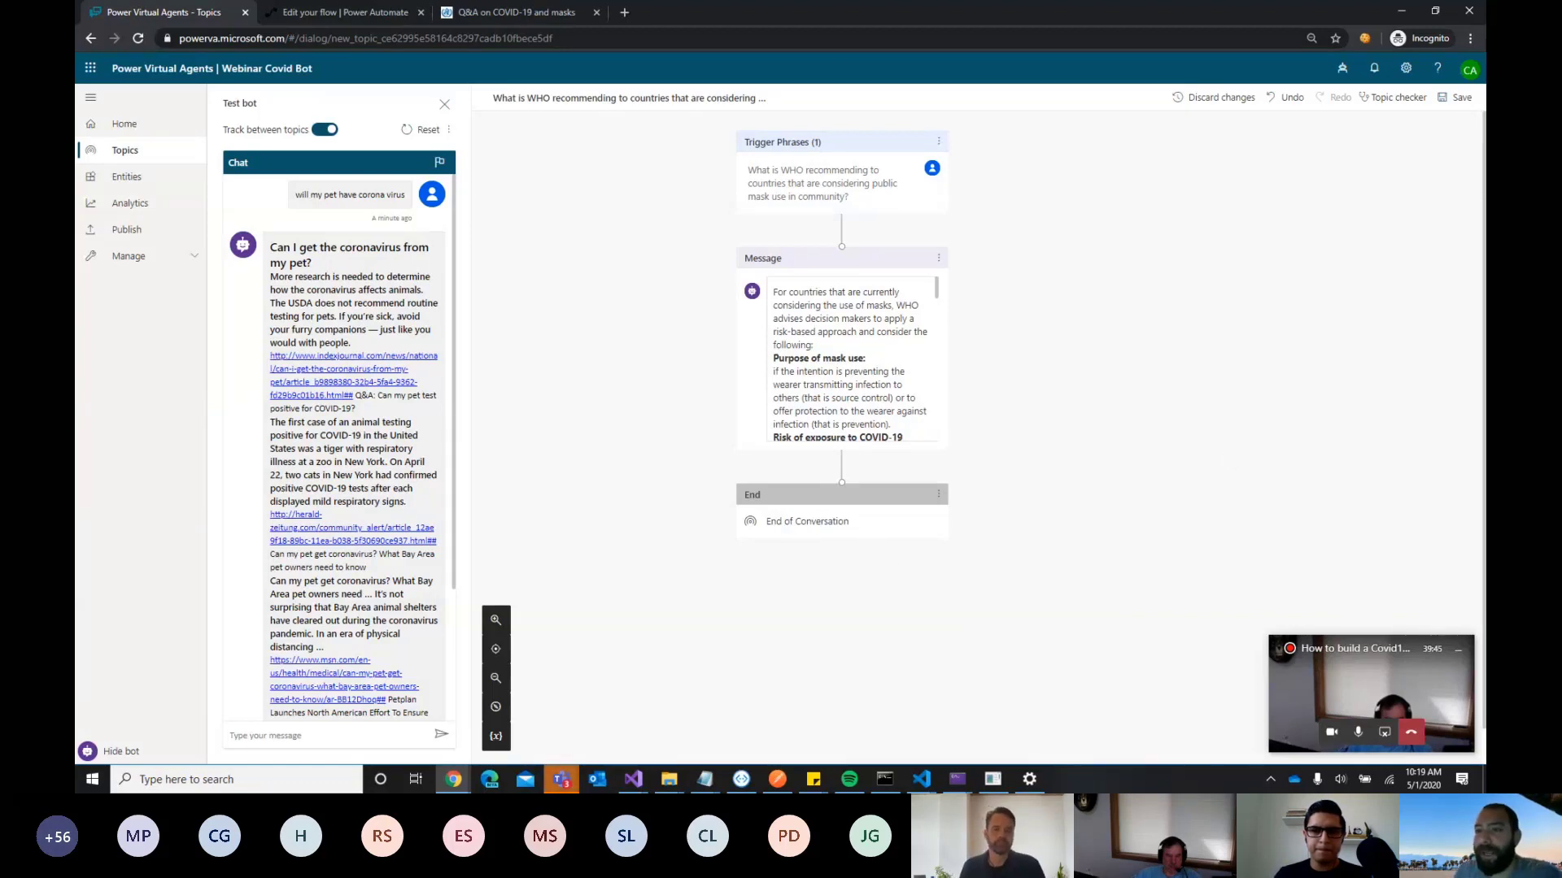
{"action": "left_click", "coordinate": [1456, 97]}
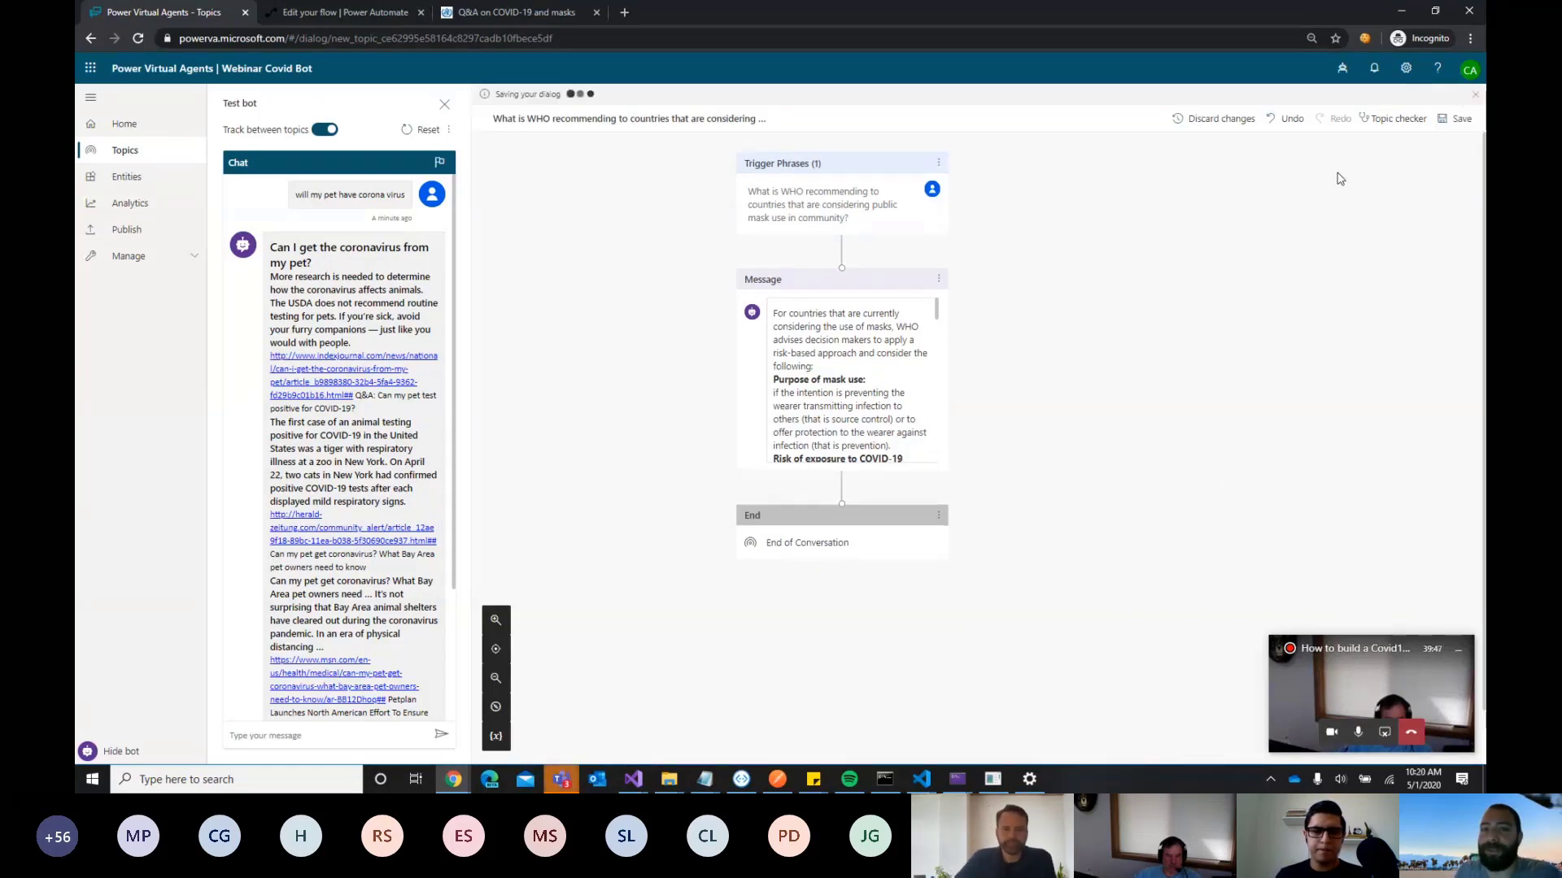
Switch to the Covid19Bot bot and open its list of topics
{"action": "left_click", "coordinate": [1342, 73]}
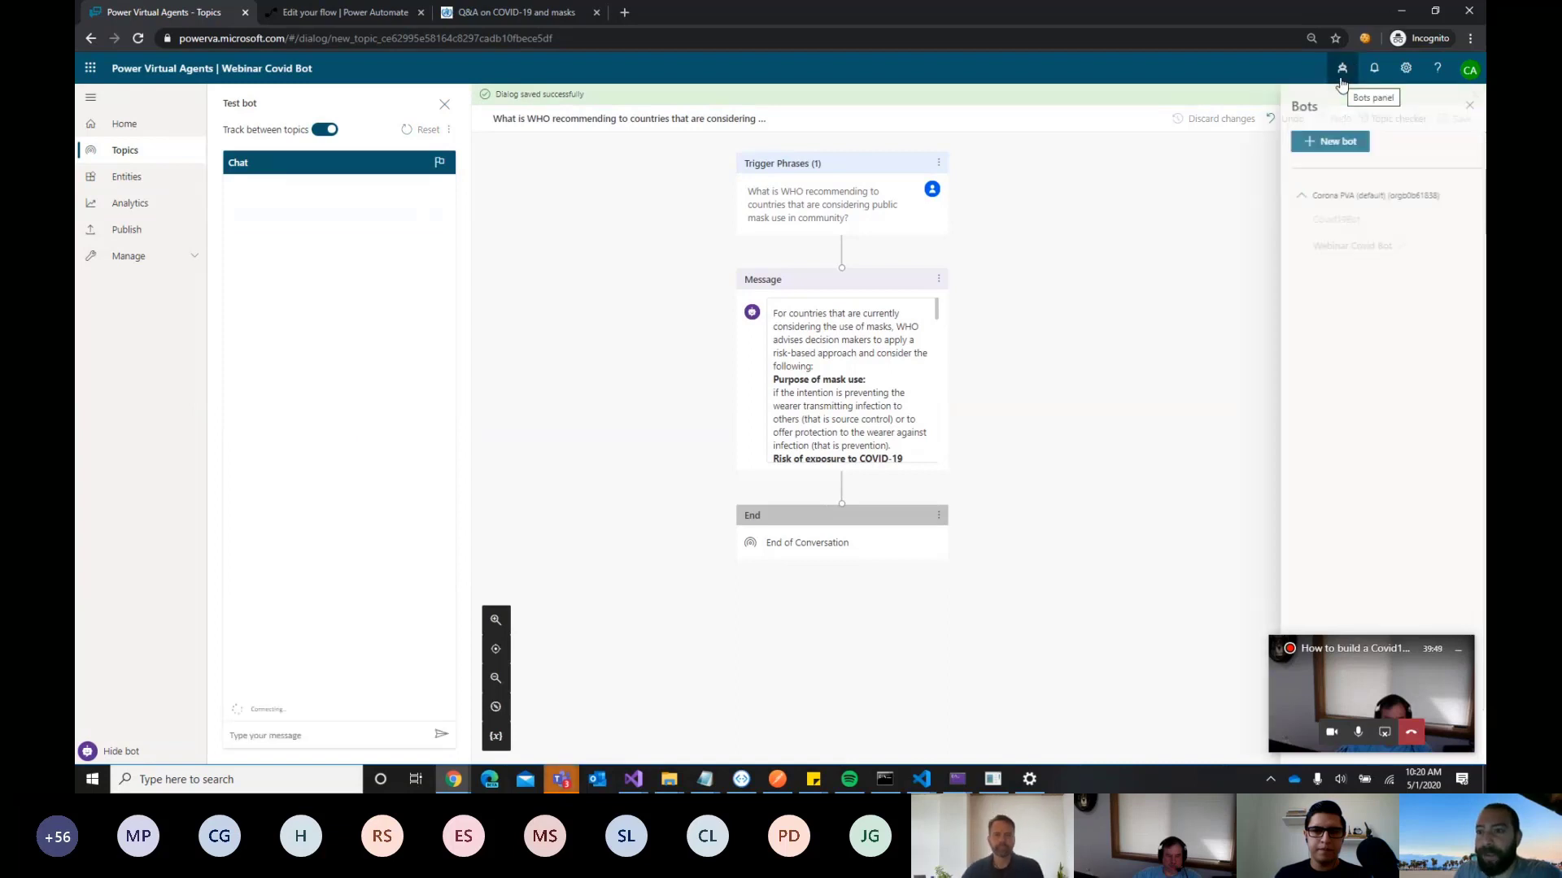
{"action": "left_click", "coordinate": [1334, 220]}
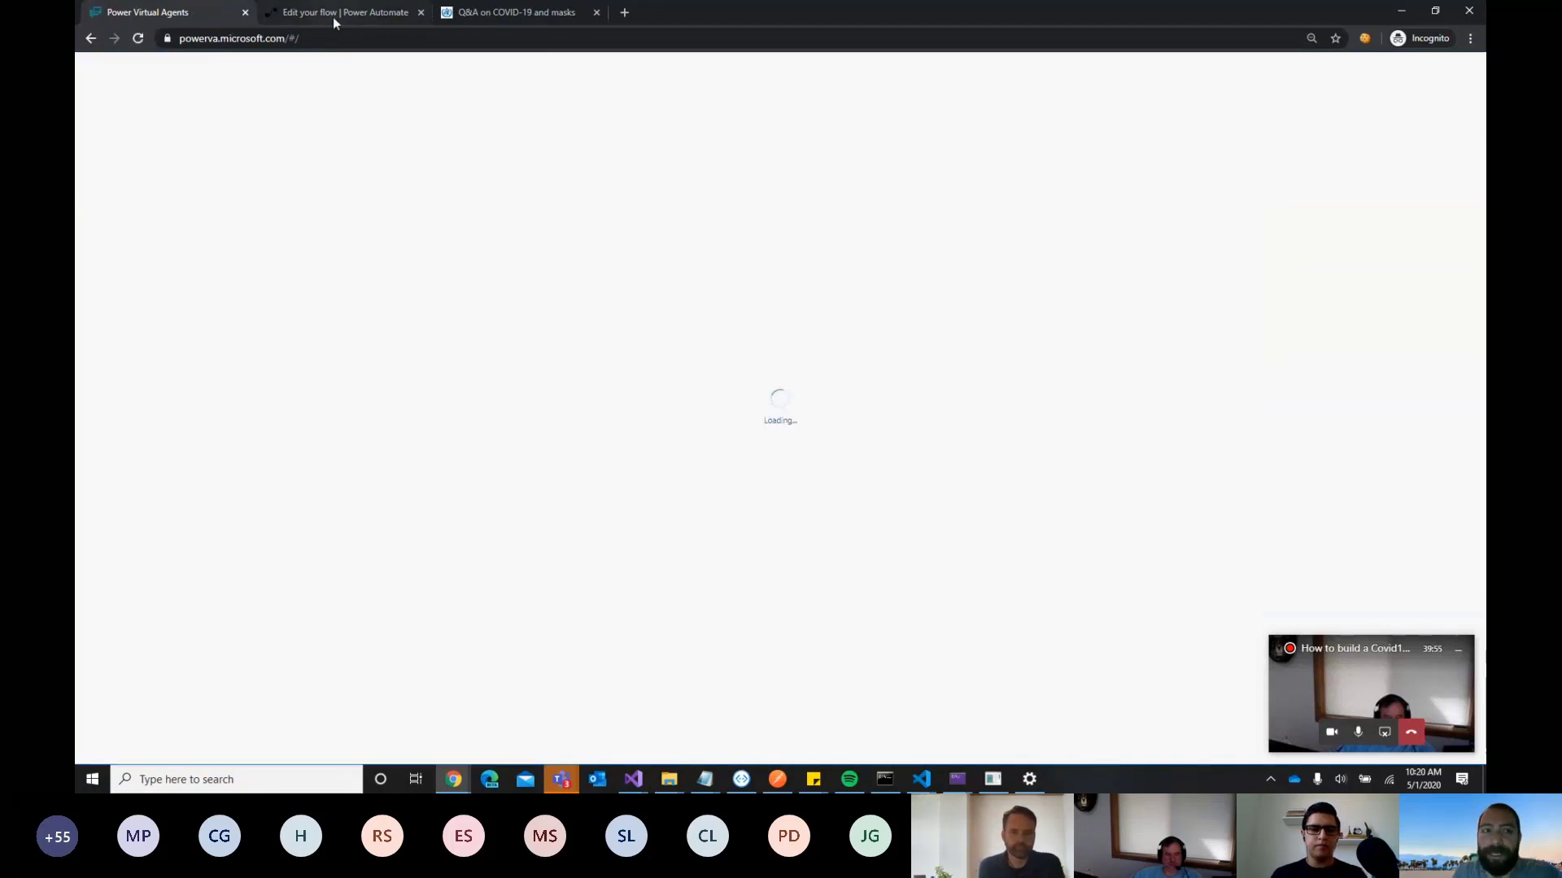
{"action": "left_click", "coordinate": [161, 261]}
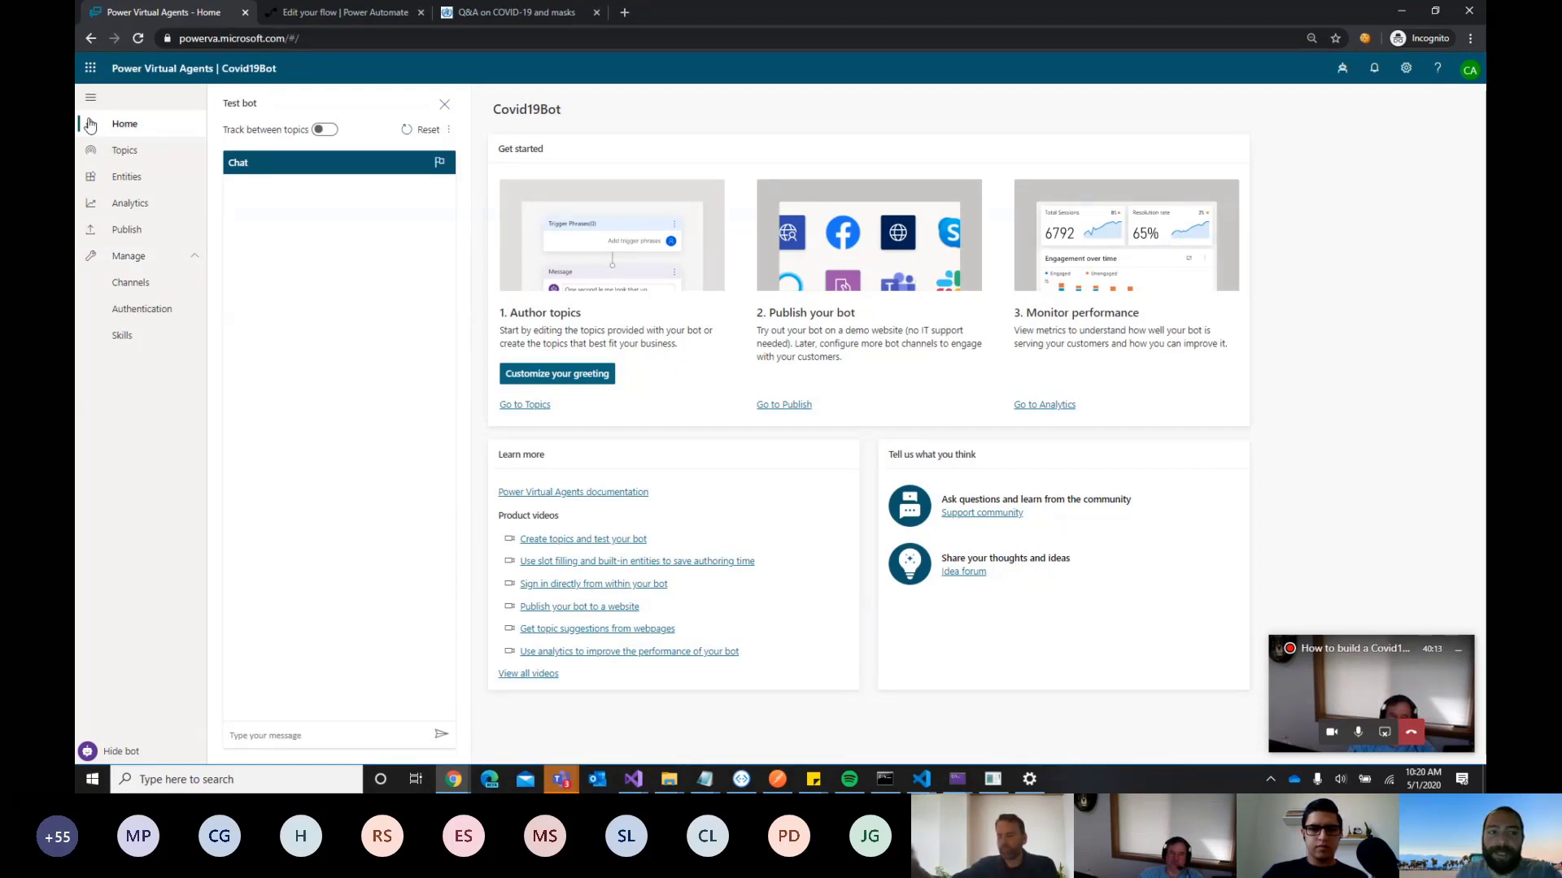
{"action": "left_click", "coordinate": [124, 150]}
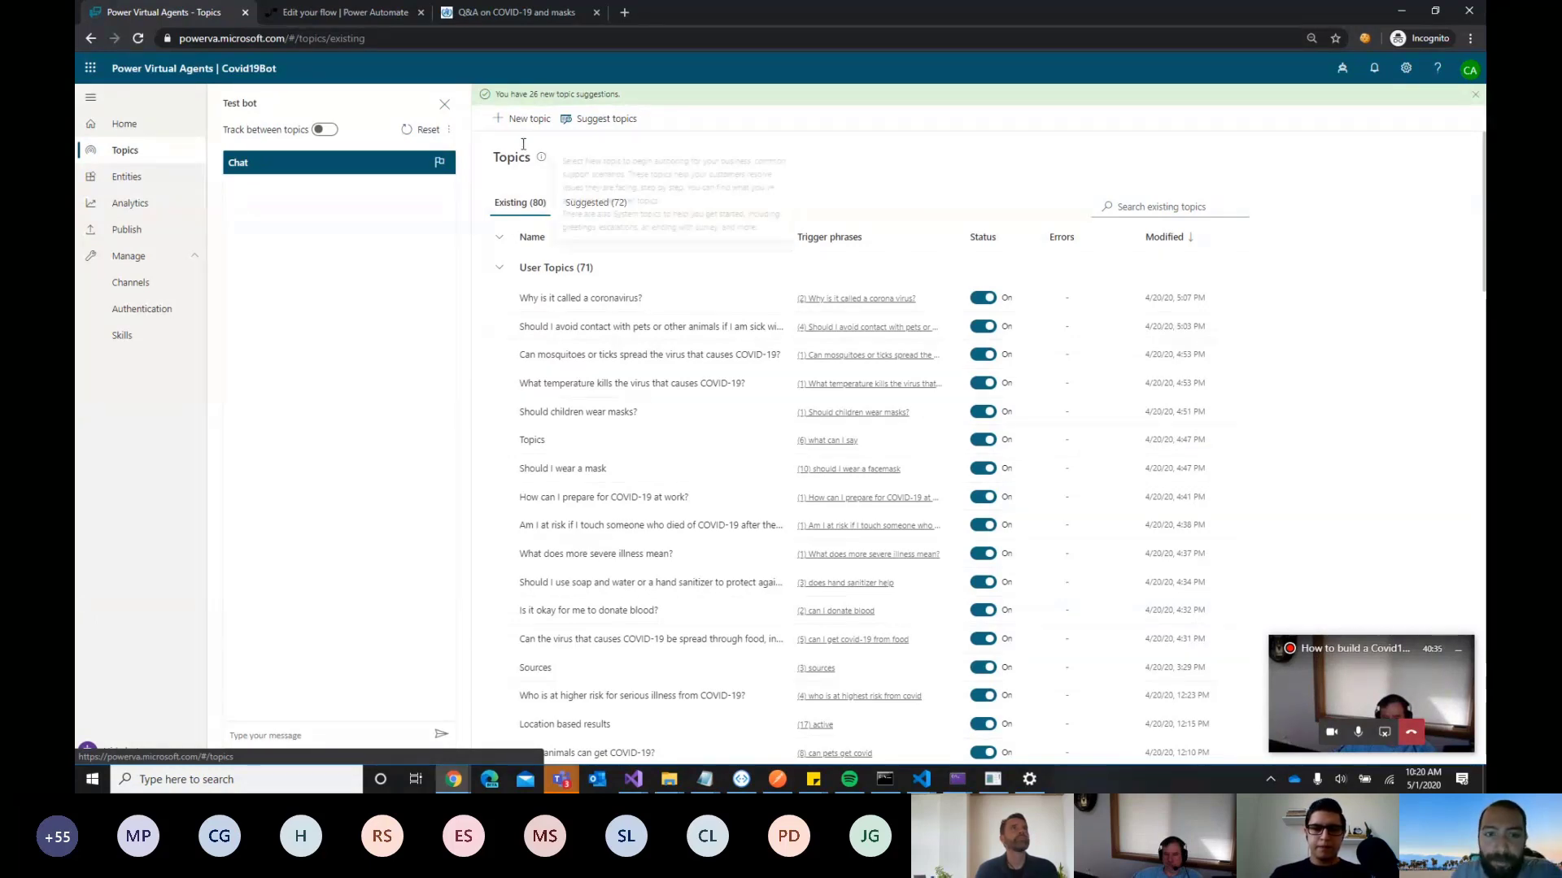
Search the existing topics for "how man" and for "cases", and clear the search
{"action": "left_click", "coordinate": [1127, 201]}
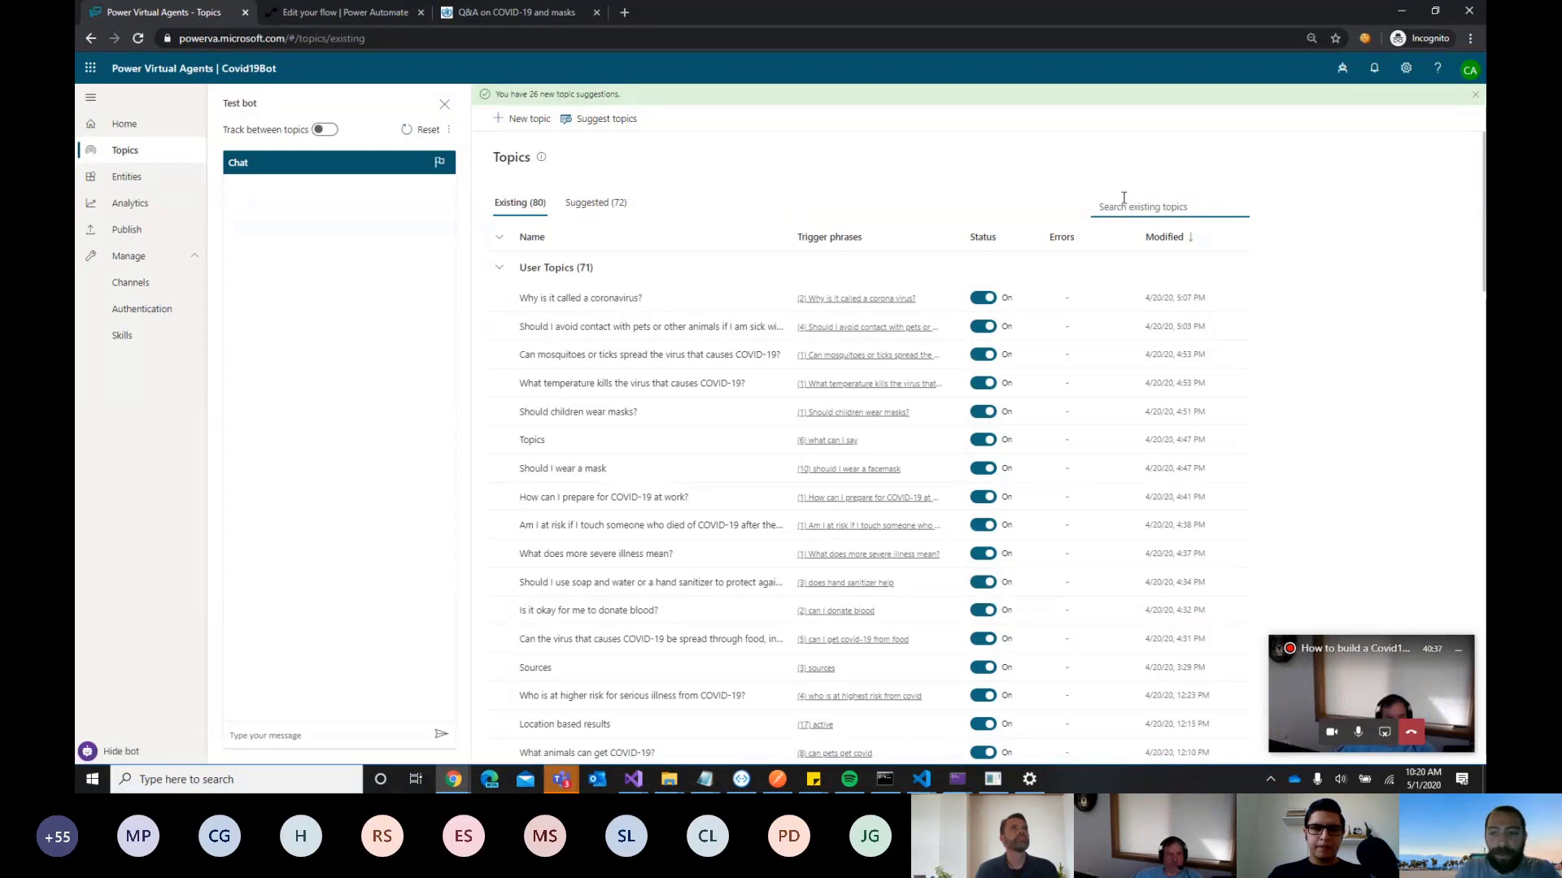
{"action": "type", "text": "how man"}
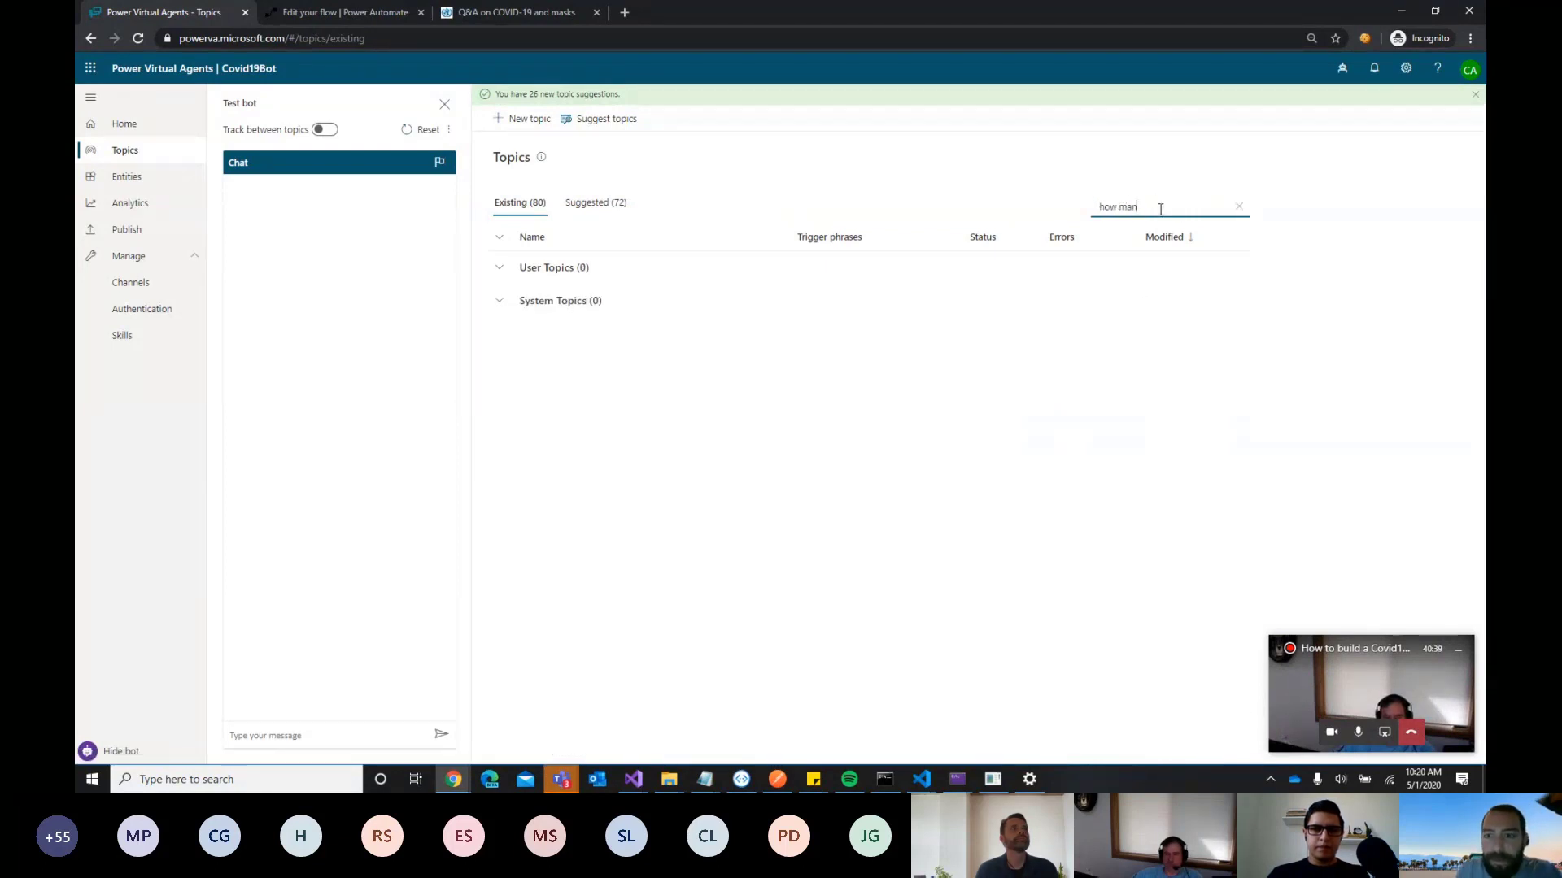
{"action": "left_click_drag", "start_coordinate": [1139, 205], "coordinate": [1100, 204]}
{"action": "type", "text": "cases"}
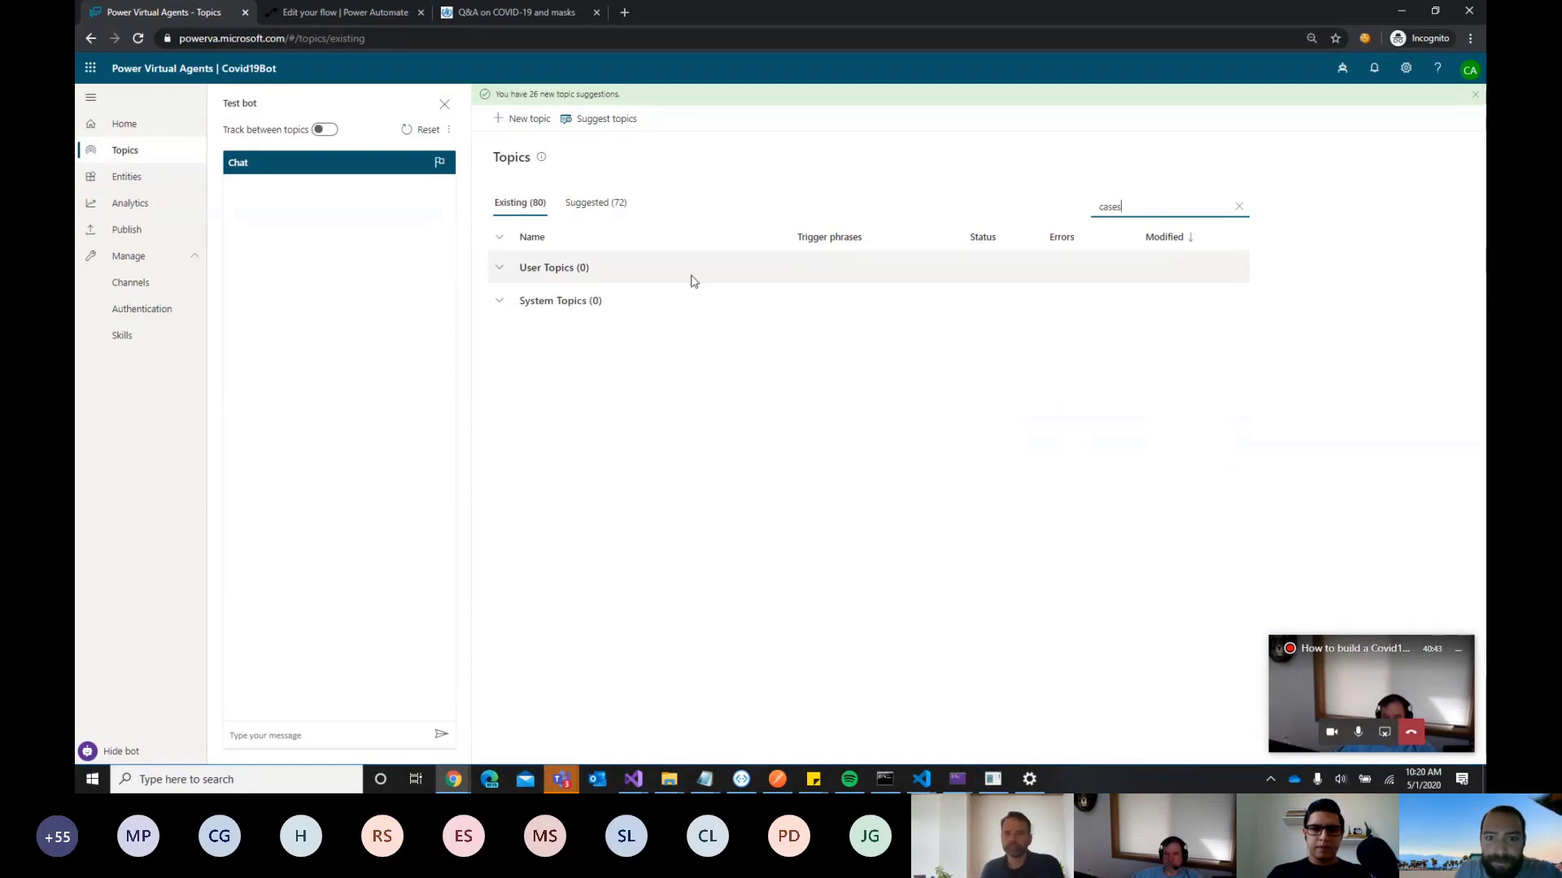
{"action": "left_click", "coordinate": [1239, 208]}
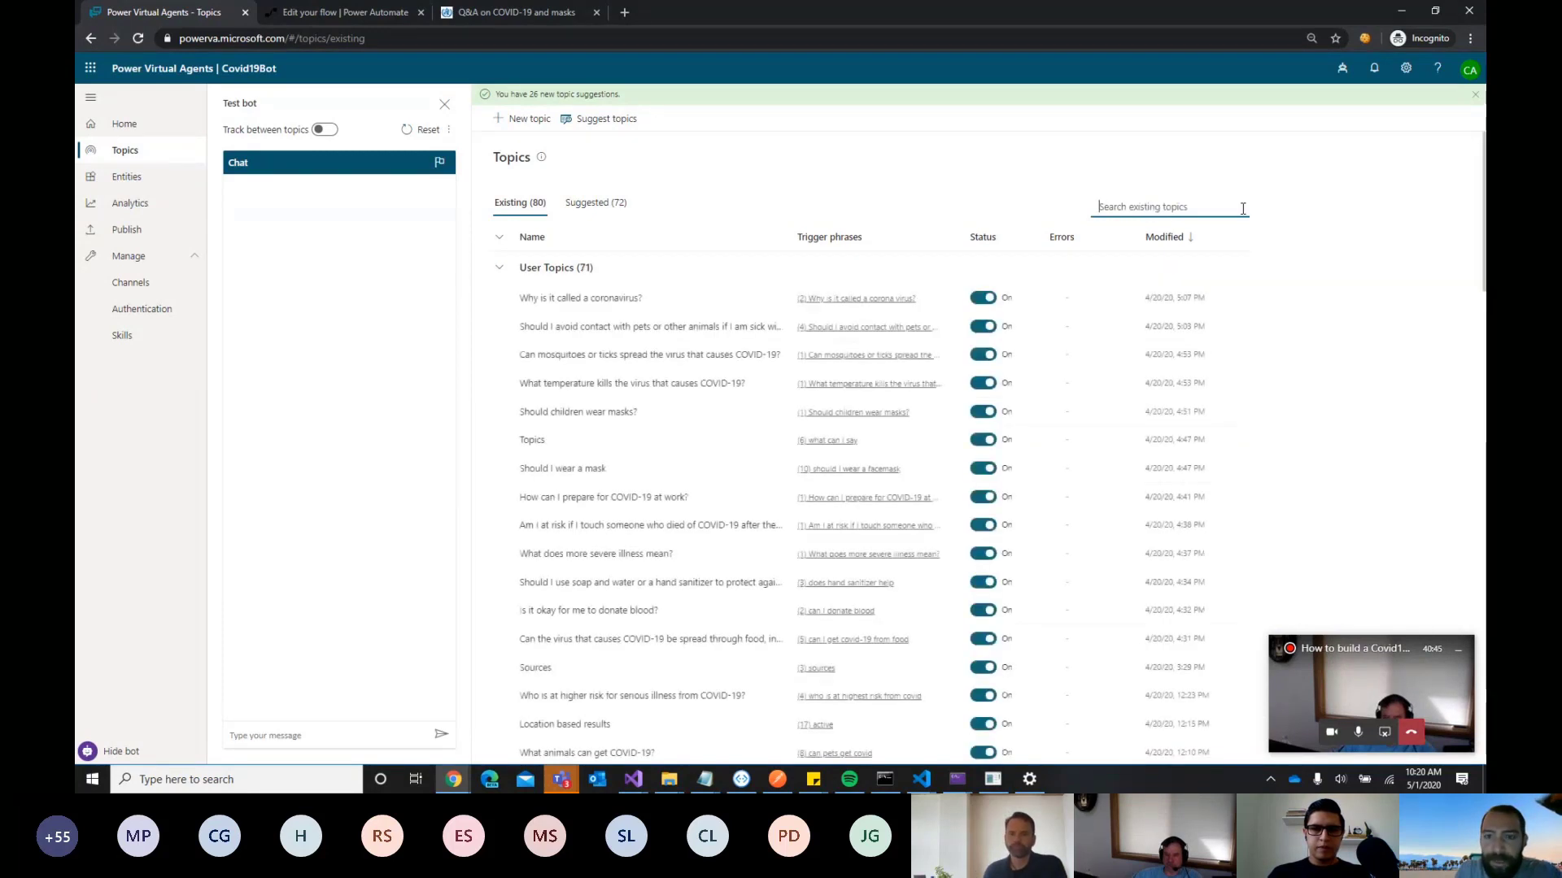
Turn on tracking between topics and ask the test bot "how many cases in united states"
{"action": "left_click", "coordinate": [325, 130]}
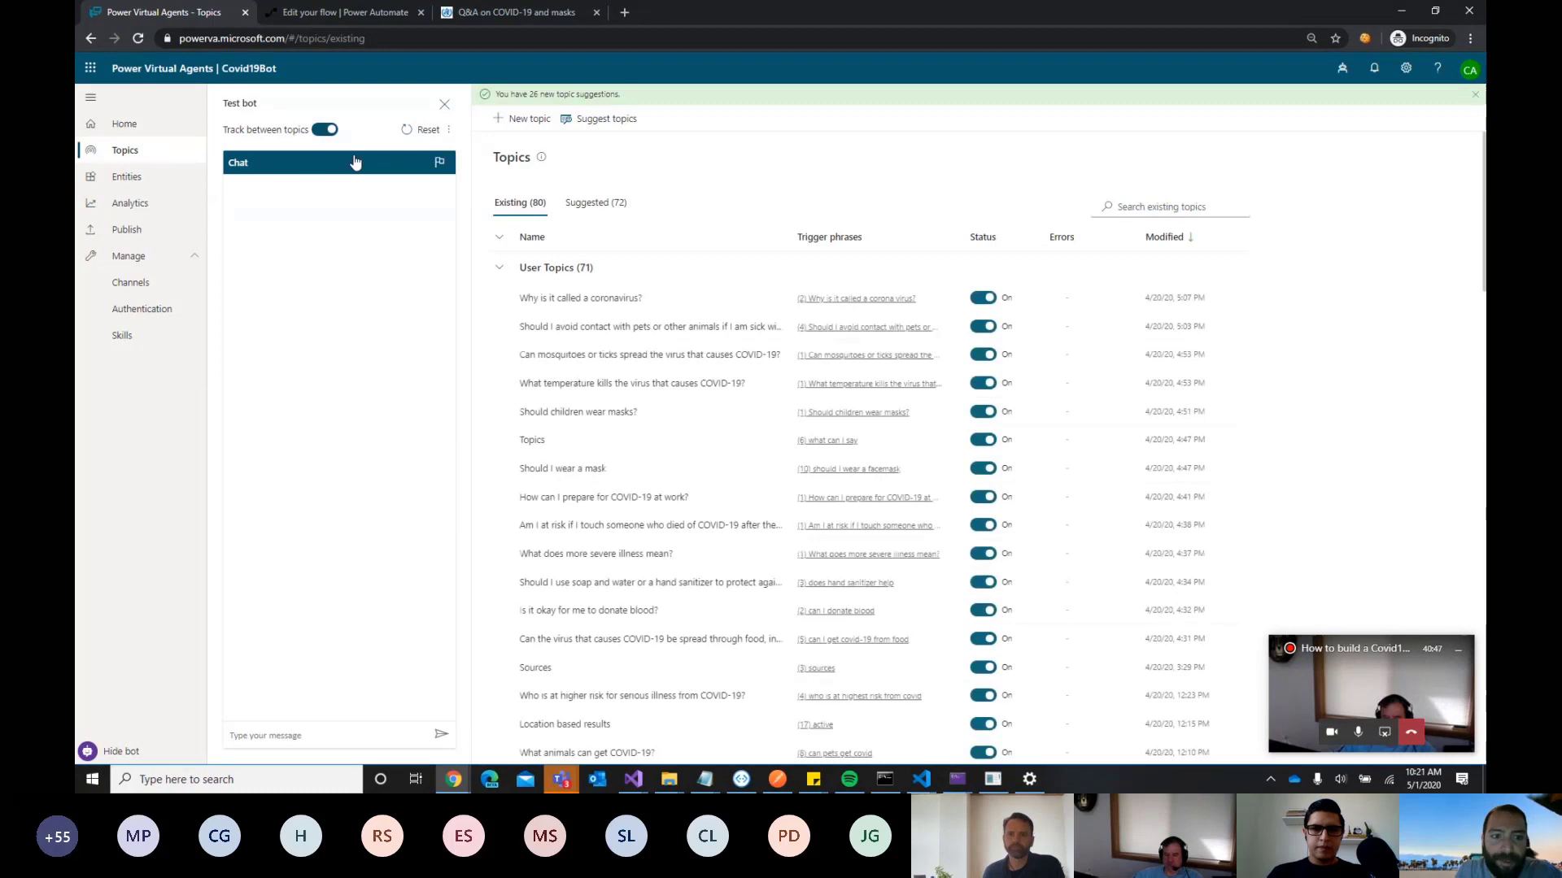
{"action": "left_click", "coordinate": [297, 733]}
{"action": "type", "text": "how many cases are"}
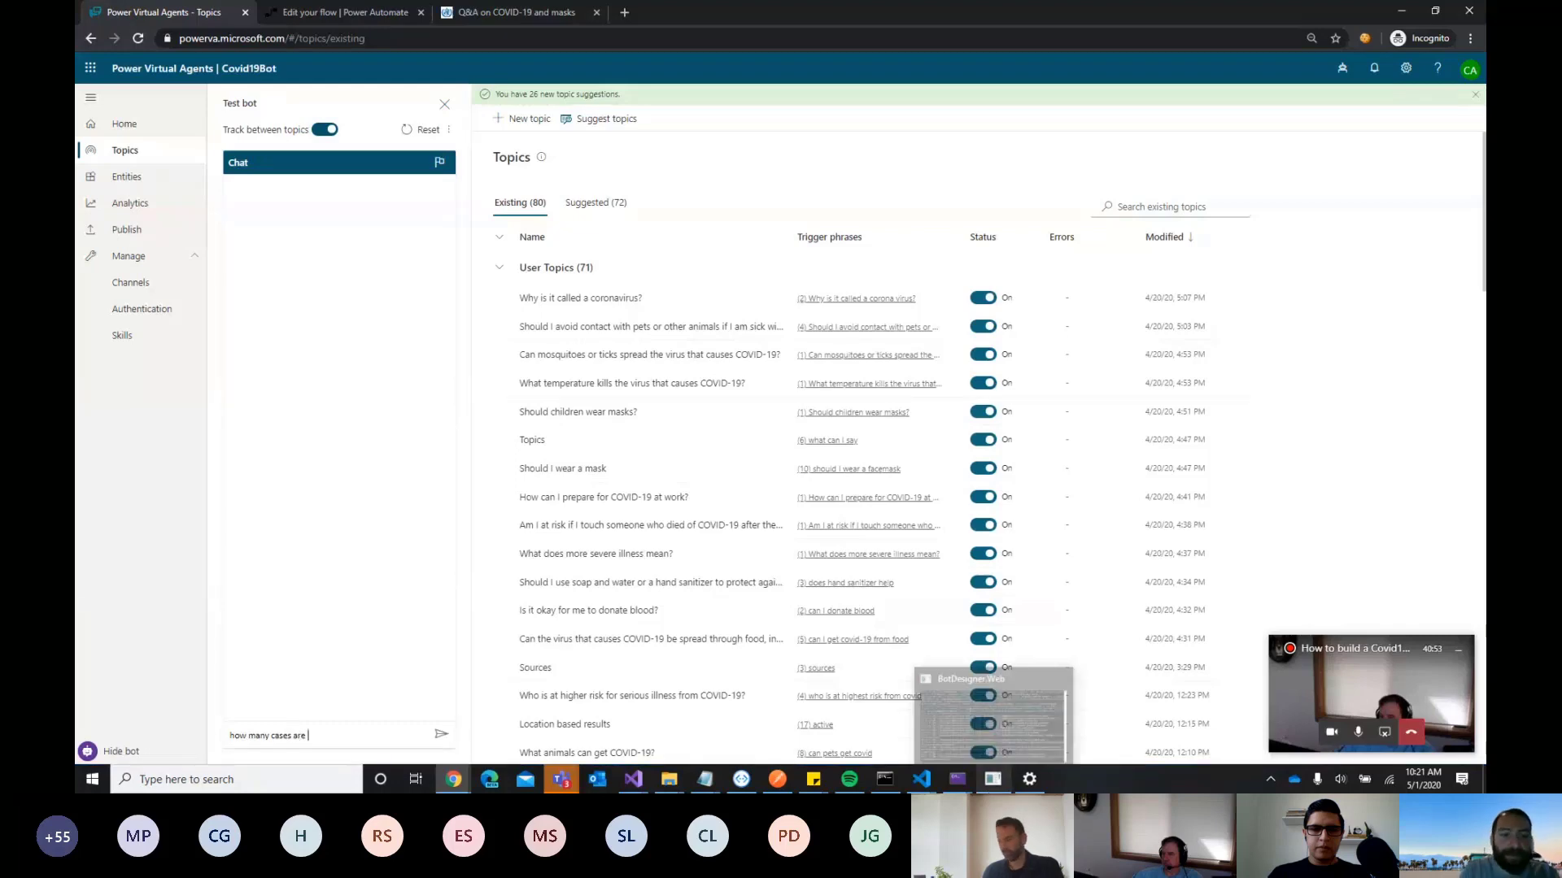
{"action": "key", "text": "BackSpace"}
{"action": "key", "text": "BackSpace"}
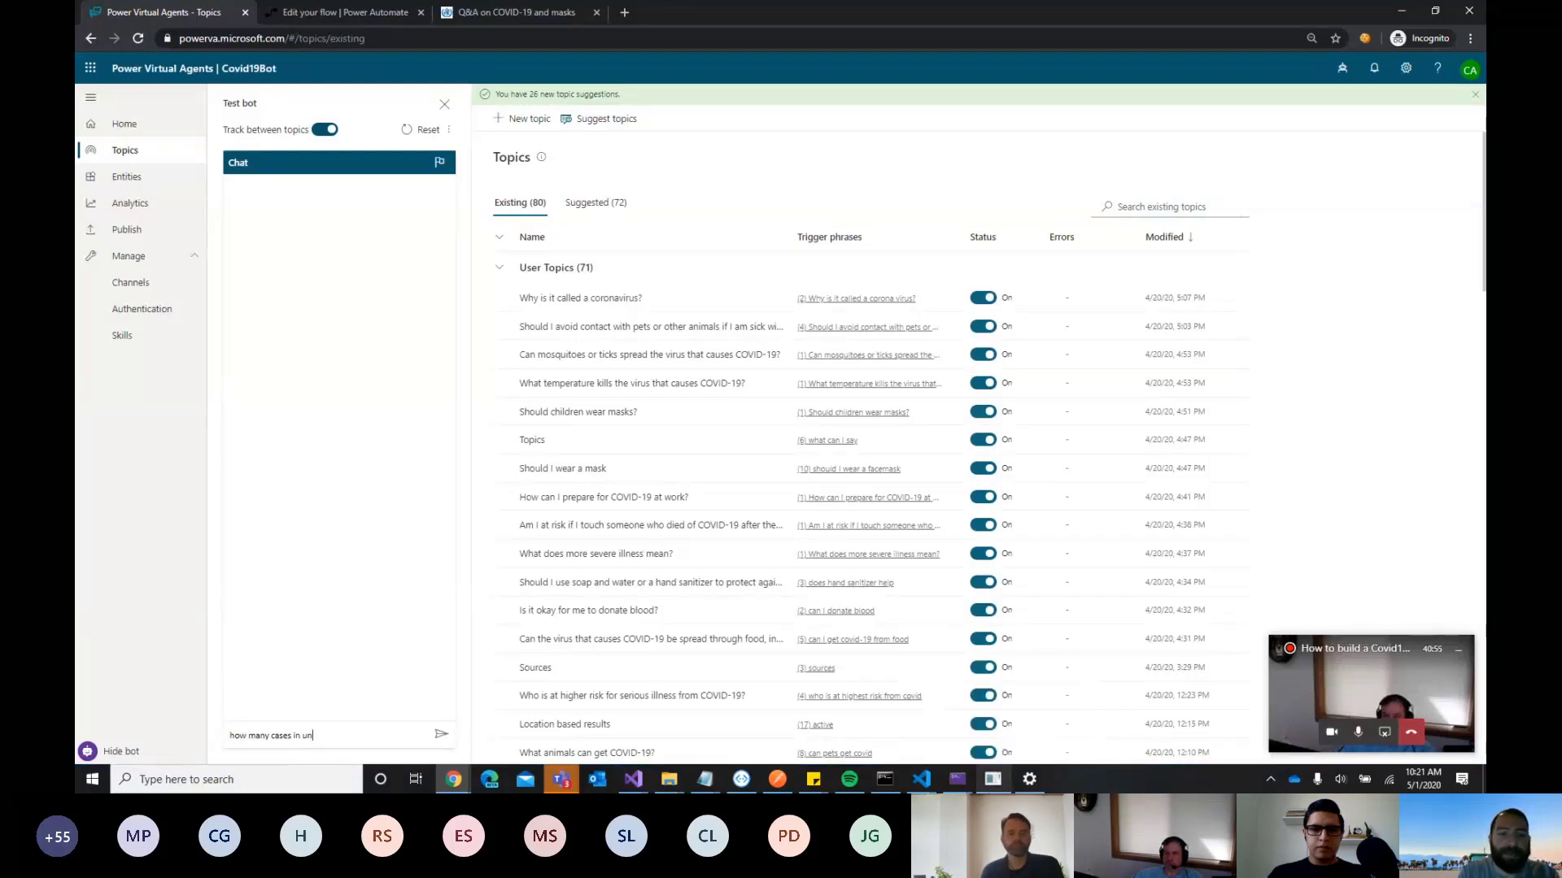
{"action": "type", "text": "in united states"}
{"action": "key", "text": "Return"}
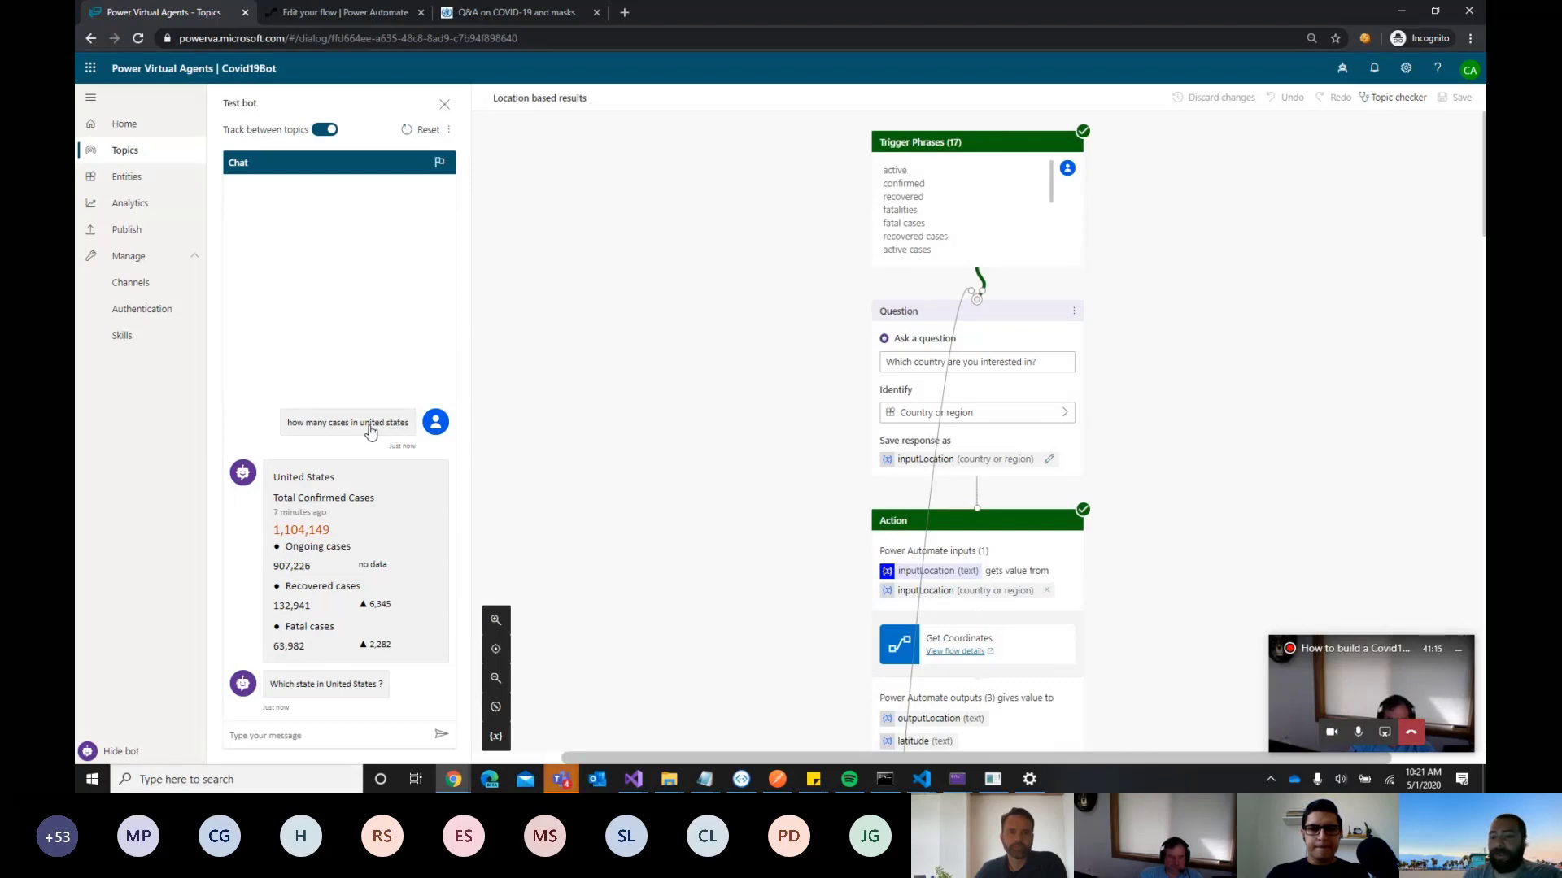
Show the topic variable values and examine the actions and conditions followed in the Location based results topic
{"action": "scroll", "coordinate": [813, 456], "scroll_direction": "down", "scroll_amount": 1}
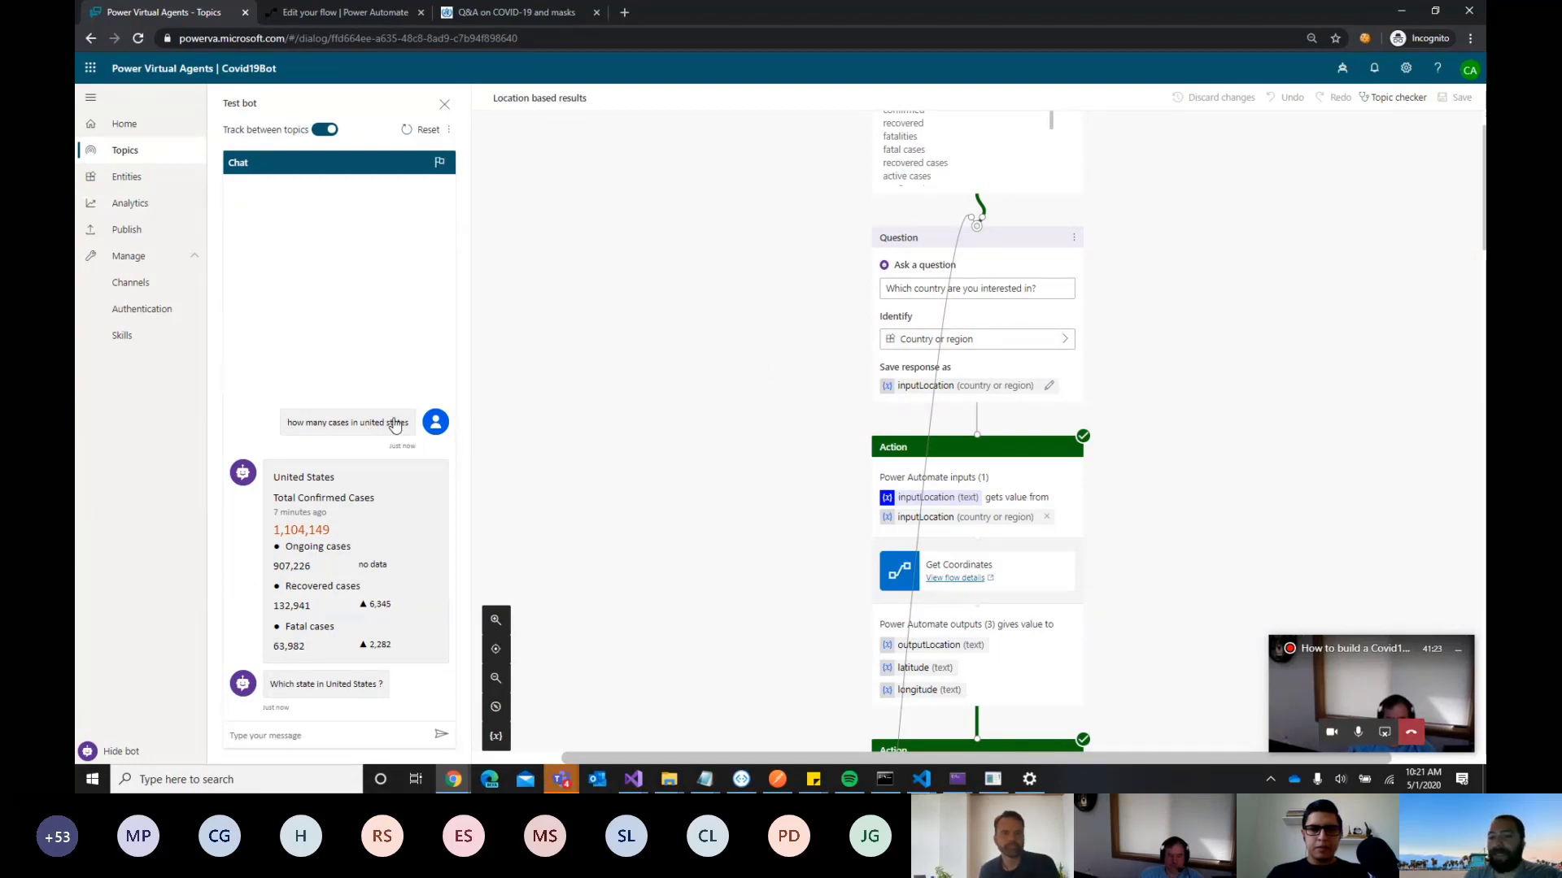
{"action": "left_click", "coordinate": [496, 736]}
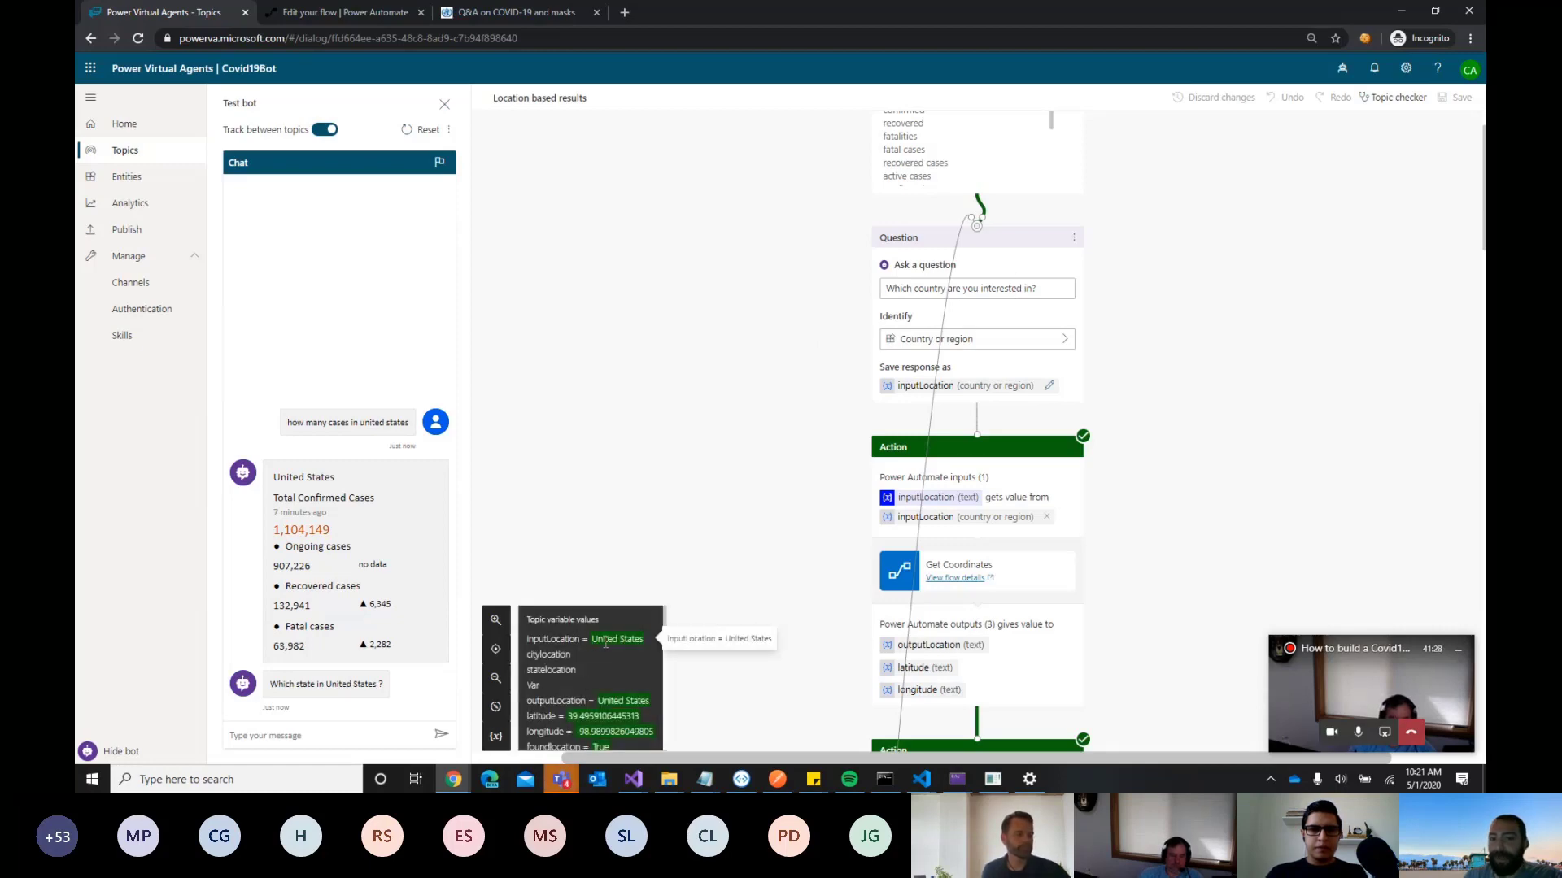
{"action": "scroll", "coordinate": [1049, 394], "scroll_direction": "down", "scroll_amount": 5}
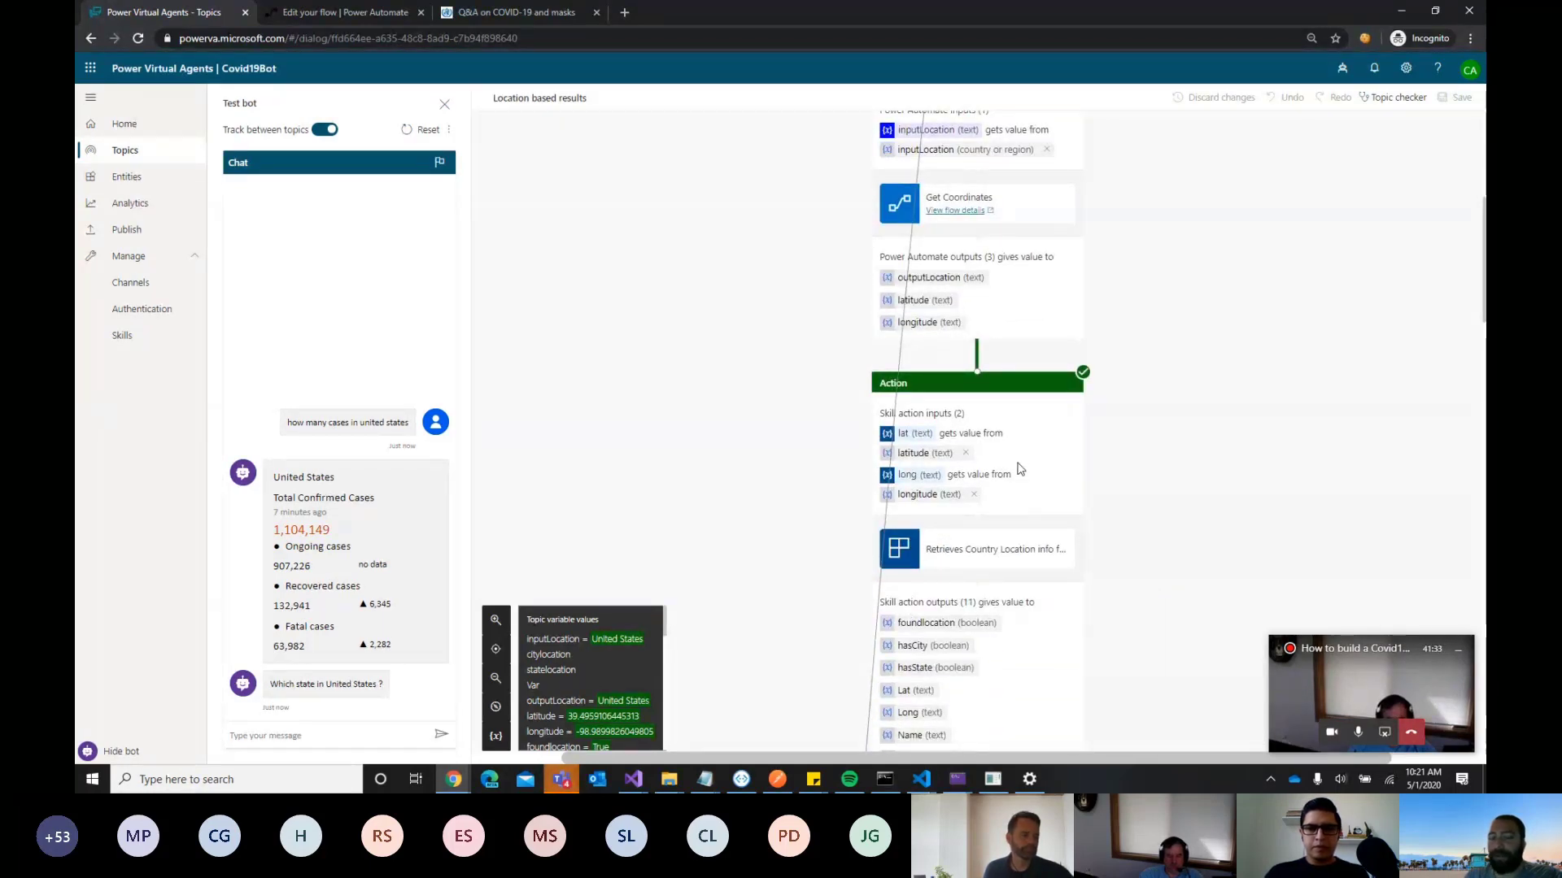
{"action": "scroll", "coordinate": [1033, 452], "scroll_direction": "down", "scroll_amount": 1}
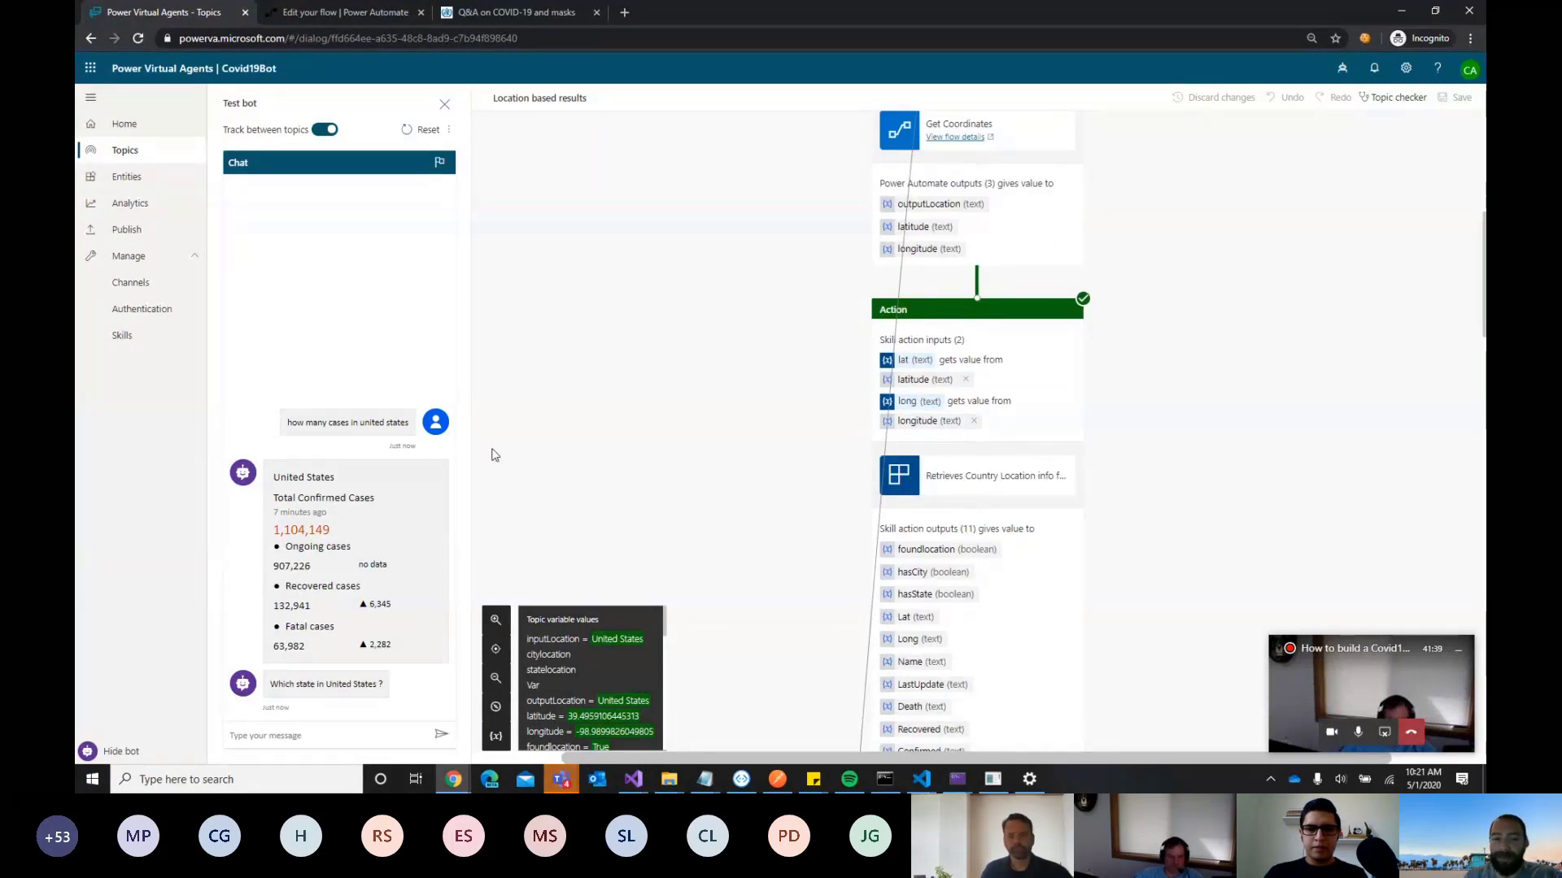
{"action": "scroll", "coordinate": [1097, 381], "scroll_direction": "down", "scroll_amount": 10}
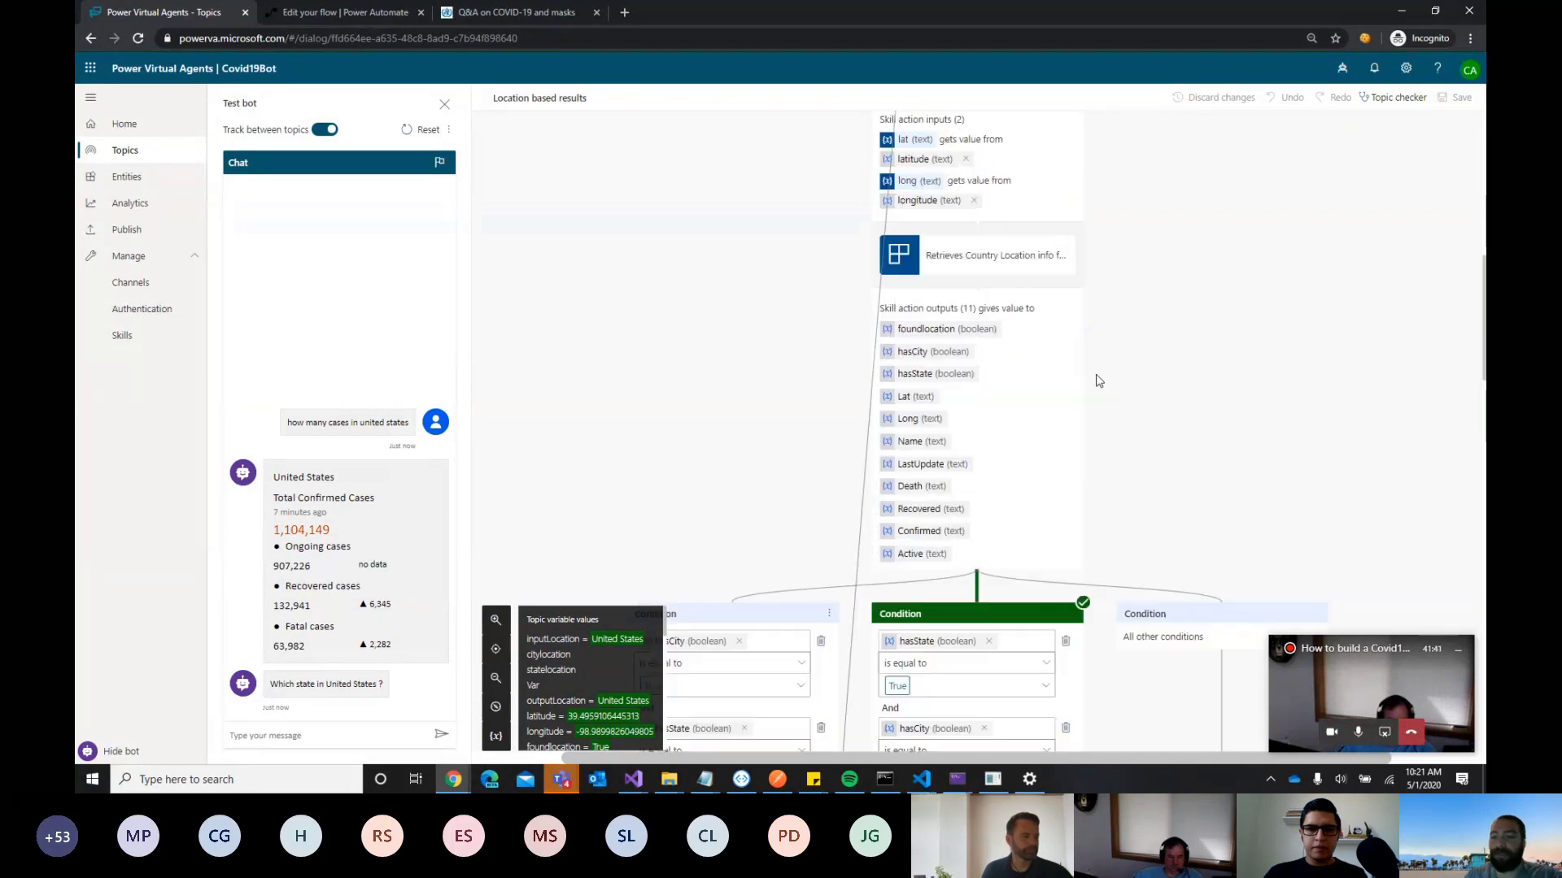
{"action": "scroll", "coordinate": [1097, 386], "scroll_direction": "up", "scroll_amount": 5}
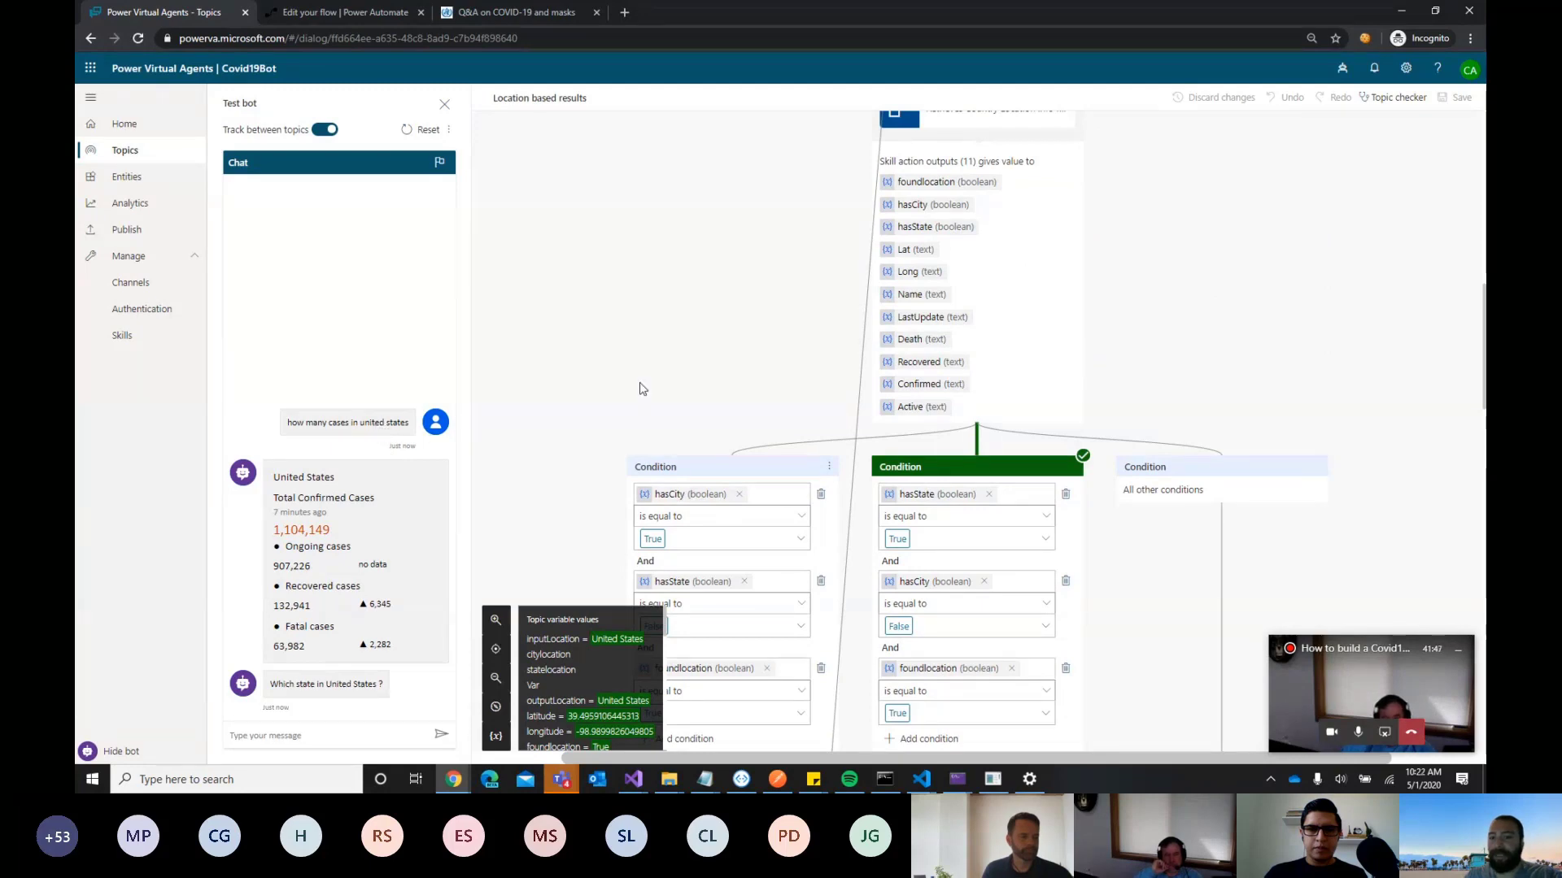
{"action": "scroll", "coordinate": [910, 371], "scroll_direction": "down", "scroll_amount": 2}
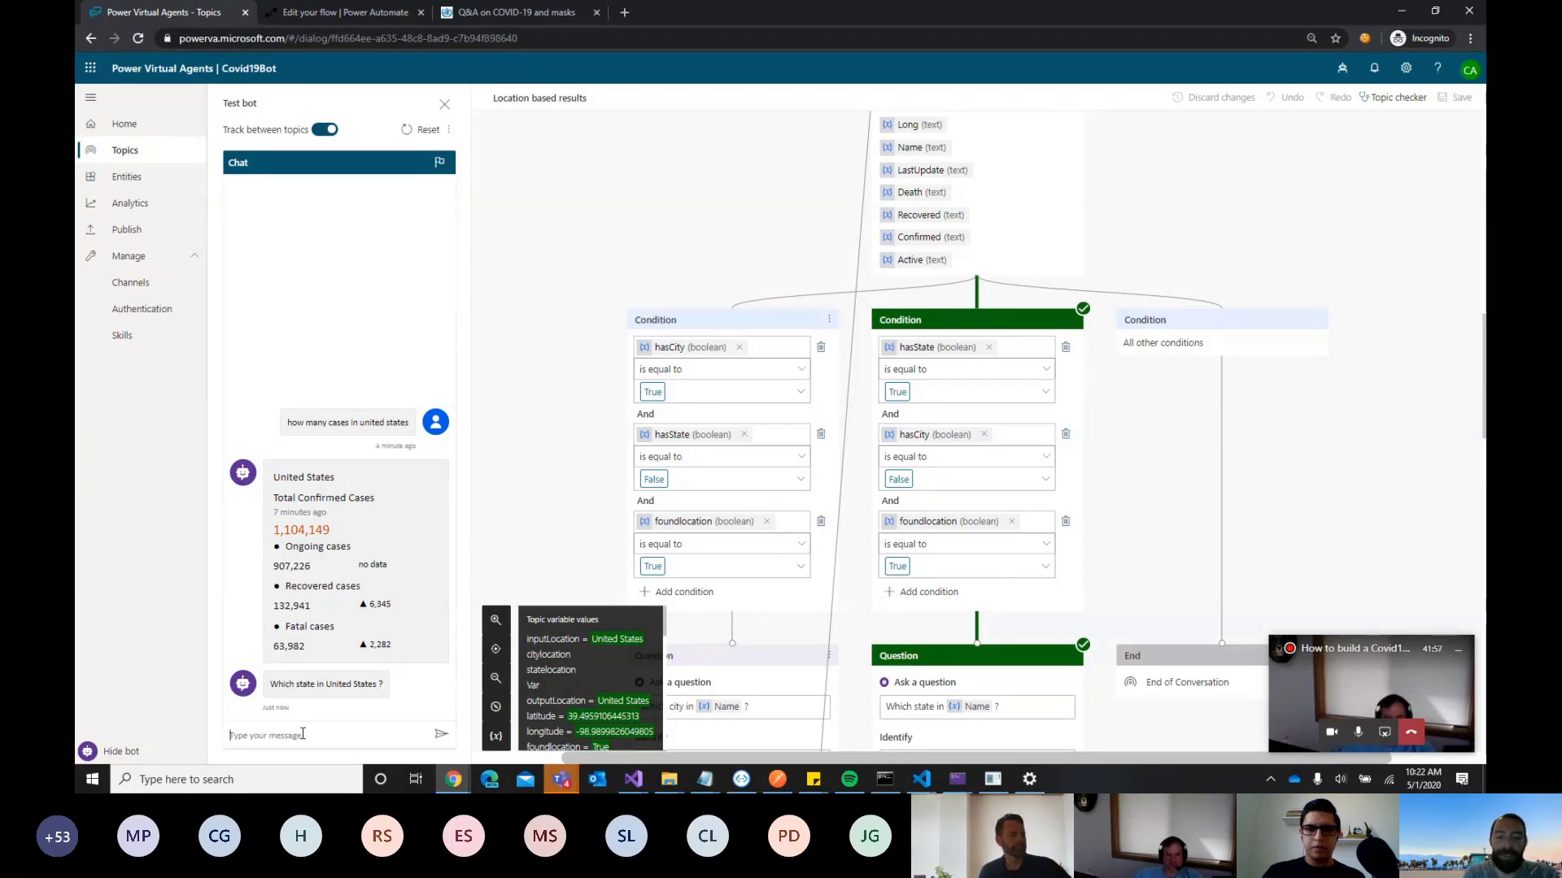
Answer the bot's state question with "washington" and examine the path through the city location actions to the follow-up question
{"action": "type", "text": "w"}
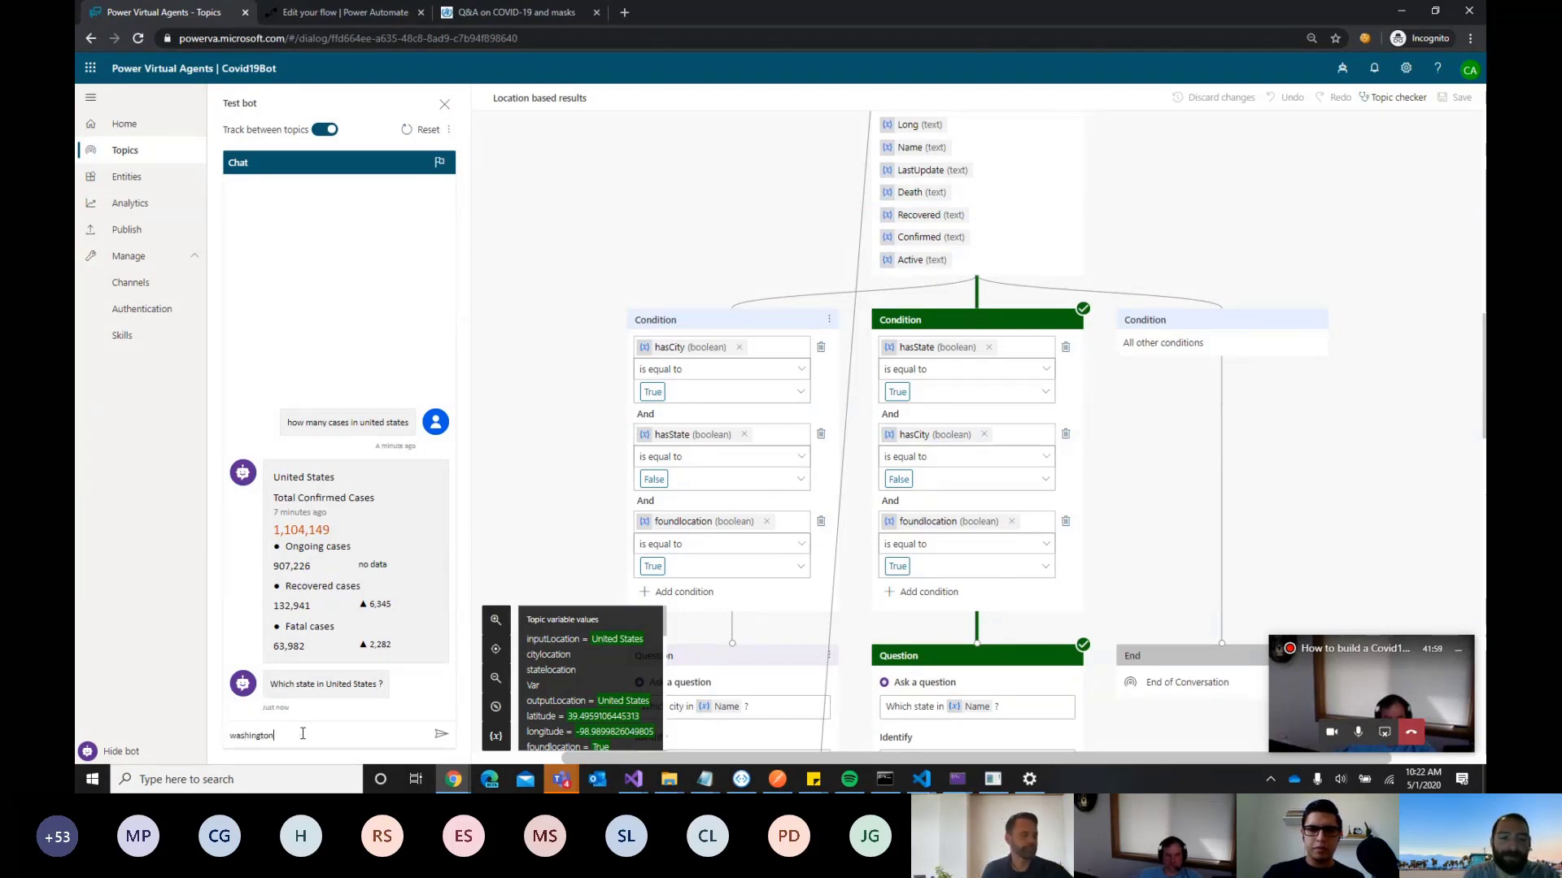
{"action": "type", "text": "ashington"}
{"action": "key", "text": "Return"}
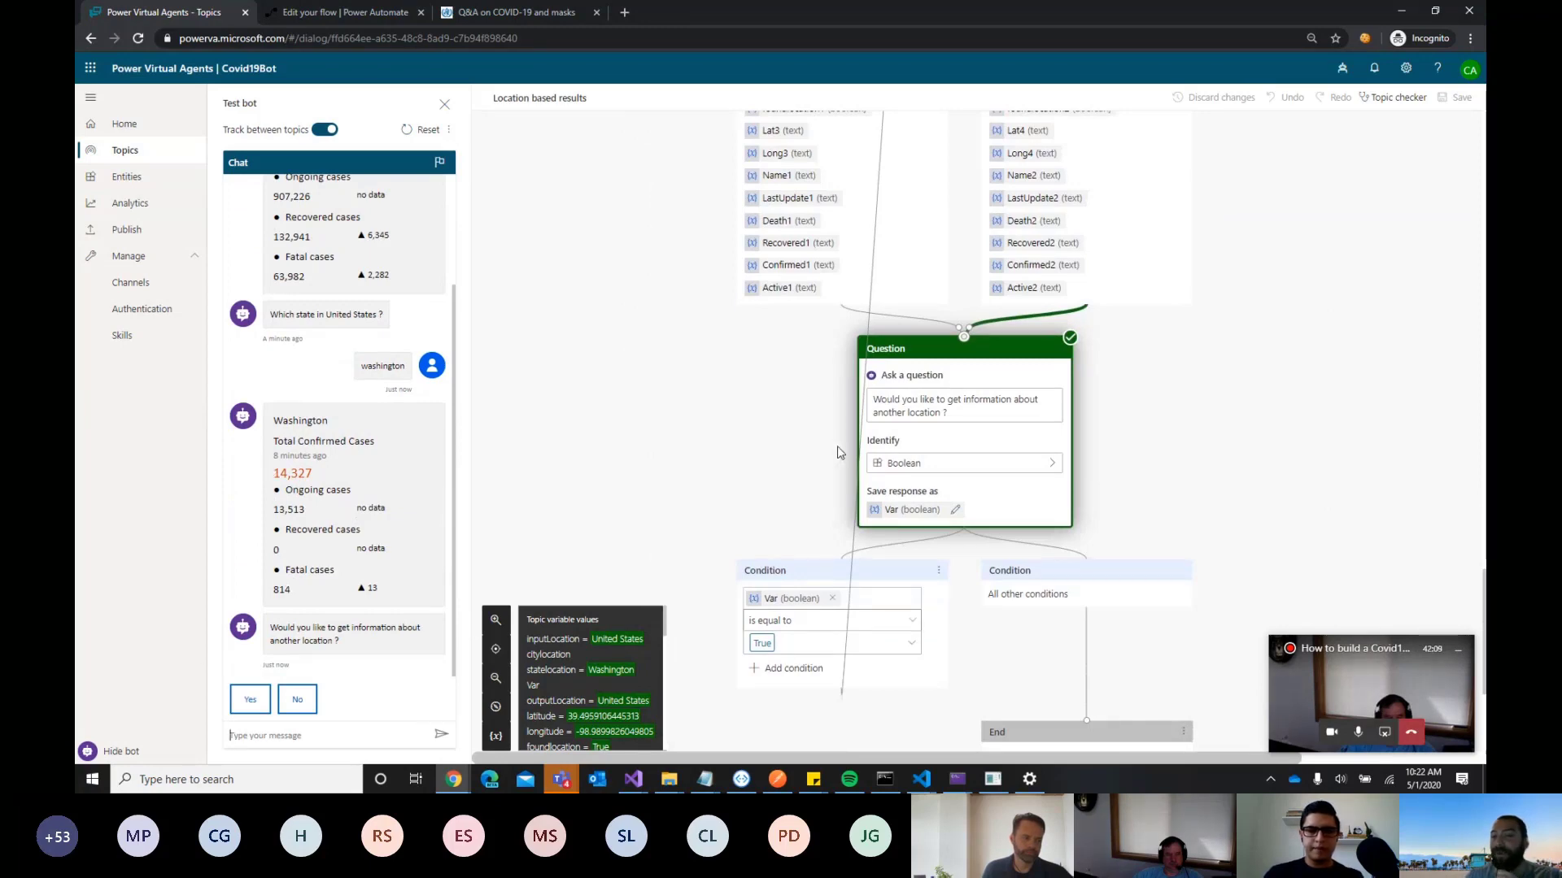
{"action": "scroll", "coordinate": [839, 454], "scroll_direction": "up", "scroll_amount": 1}
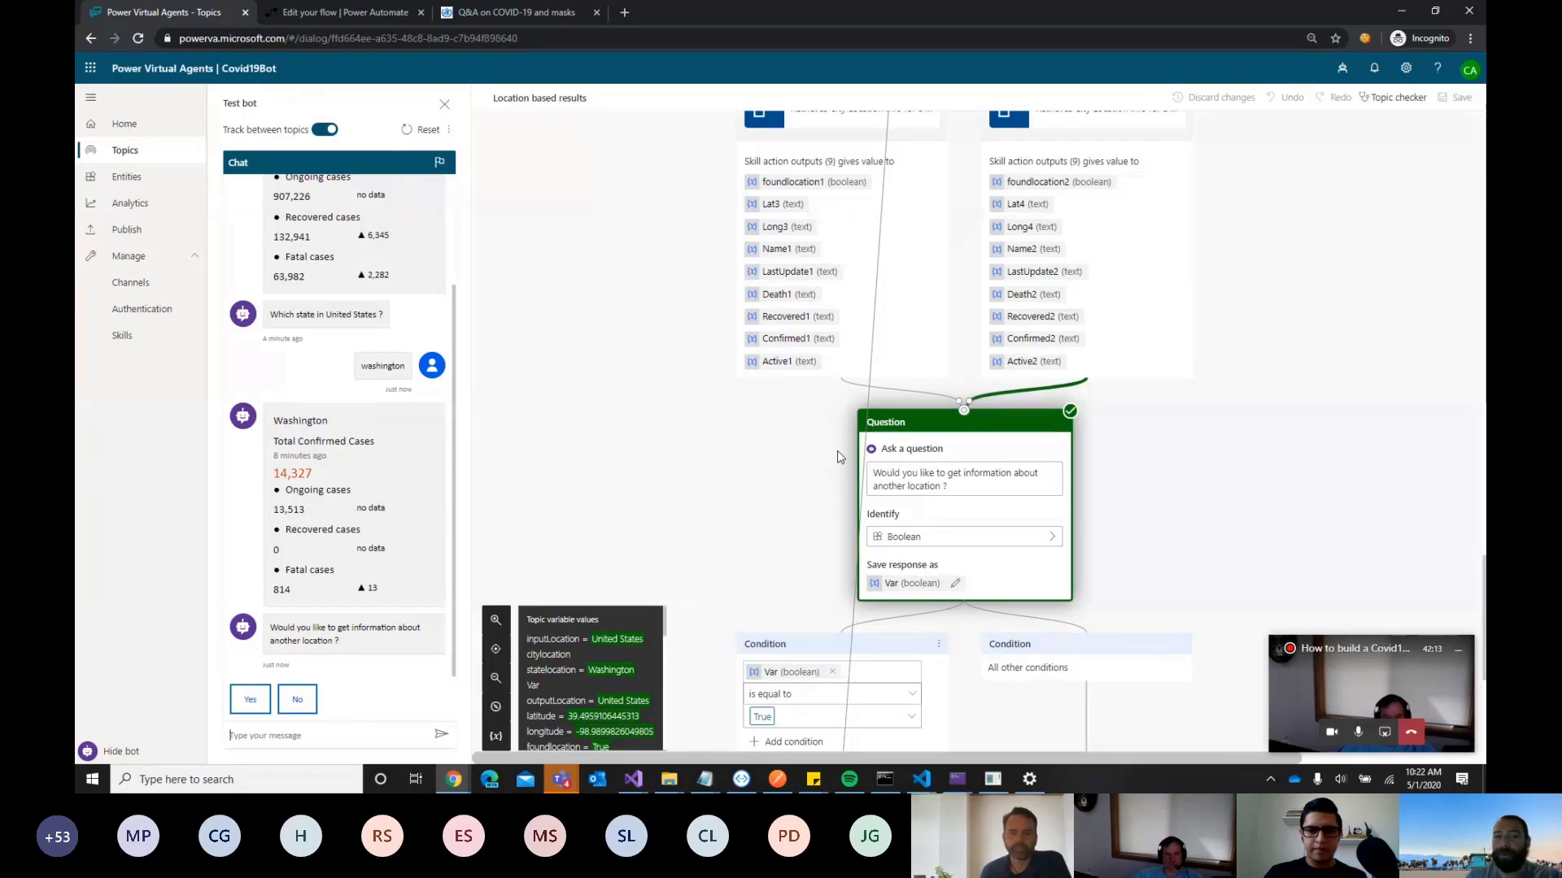
{"action": "scroll", "coordinate": [838, 457], "scroll_direction": "up", "scroll_amount": 1}
{"action": "scroll", "coordinate": [839, 456], "scroll_direction": "up", "scroll_amount": 1}
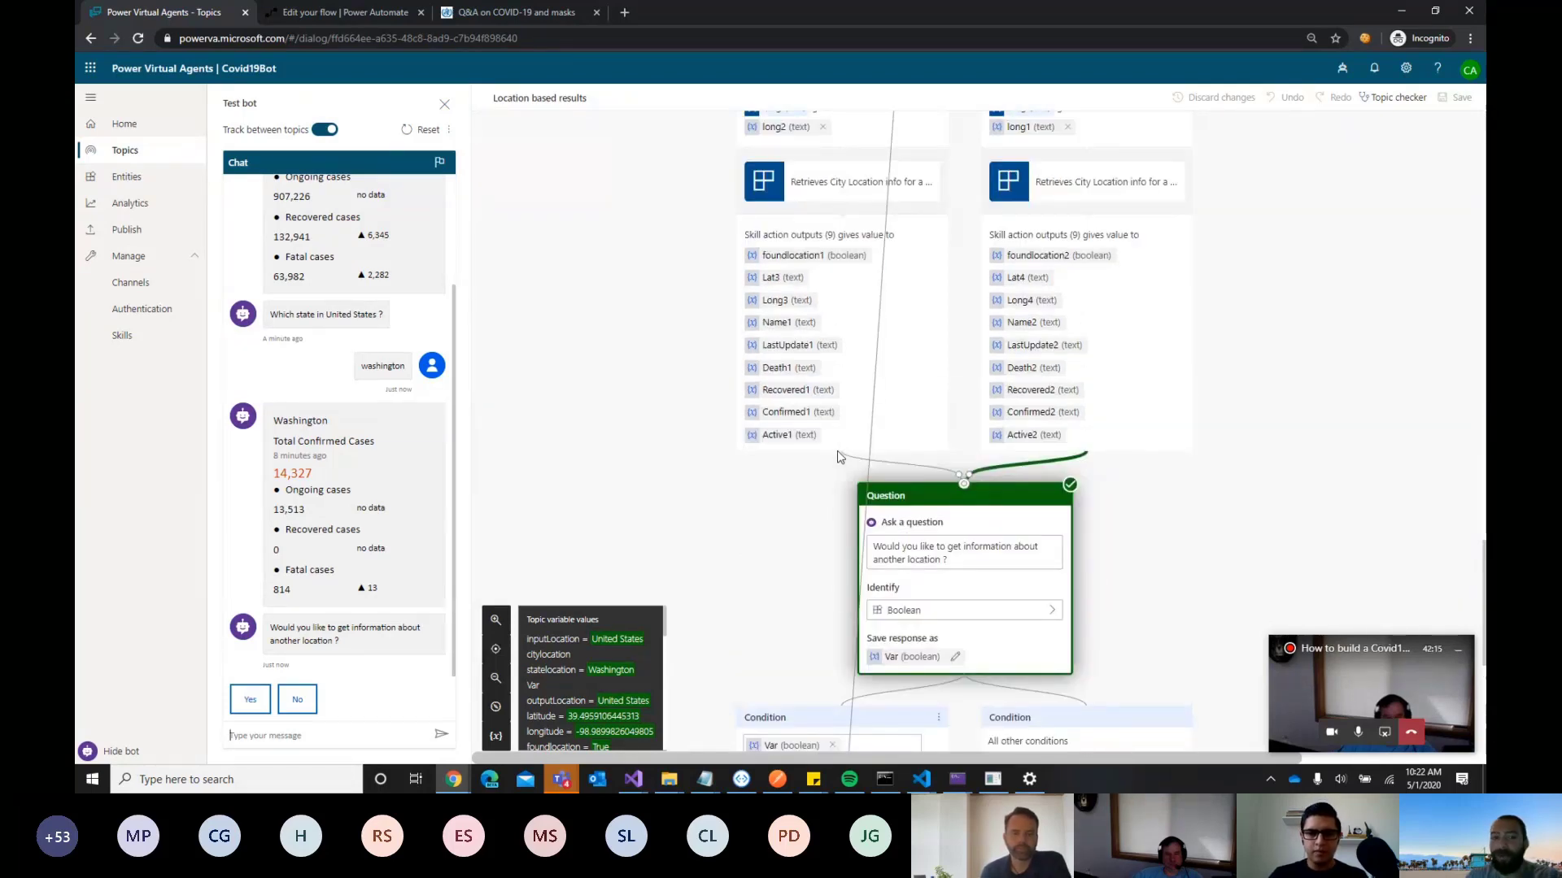
{"action": "scroll", "coordinate": [796, 458], "scroll_direction": "up", "scroll_amount": 1}
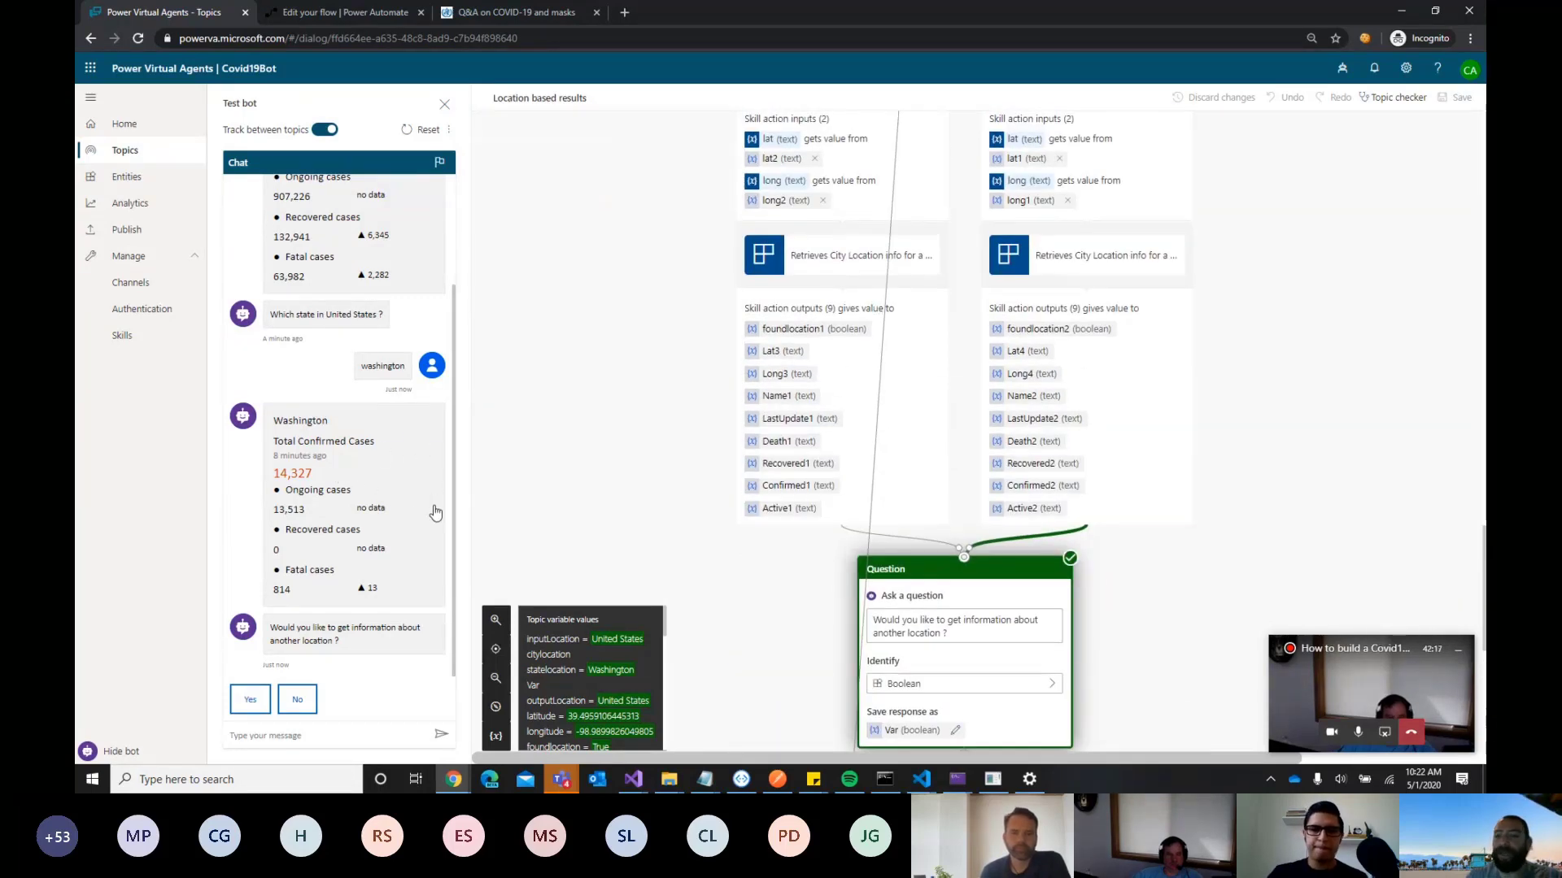